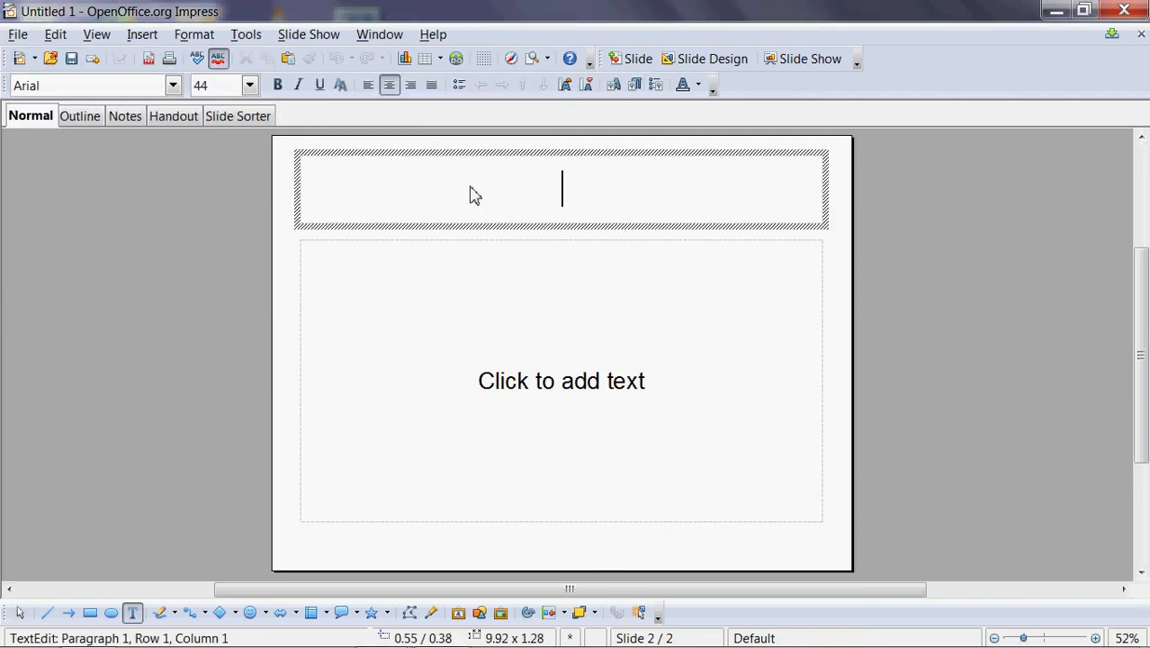
Enter "Modular Arithmetic" as the title of slide 2, leaving its text area empty
text(Mo)
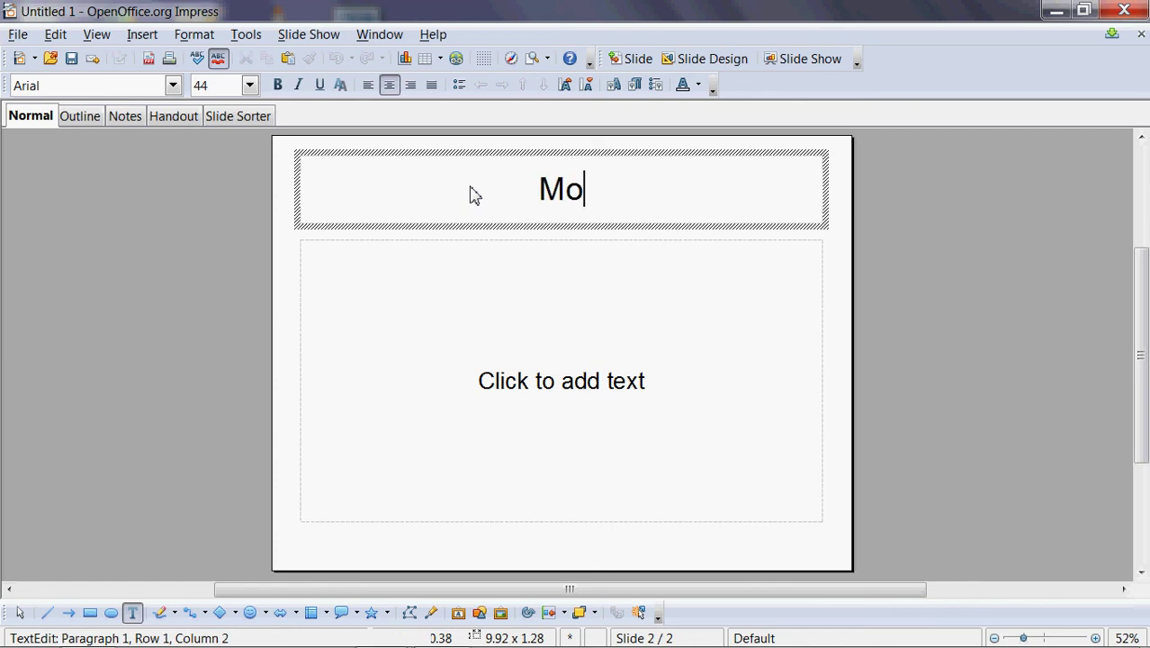
text(dular Arithmetic)
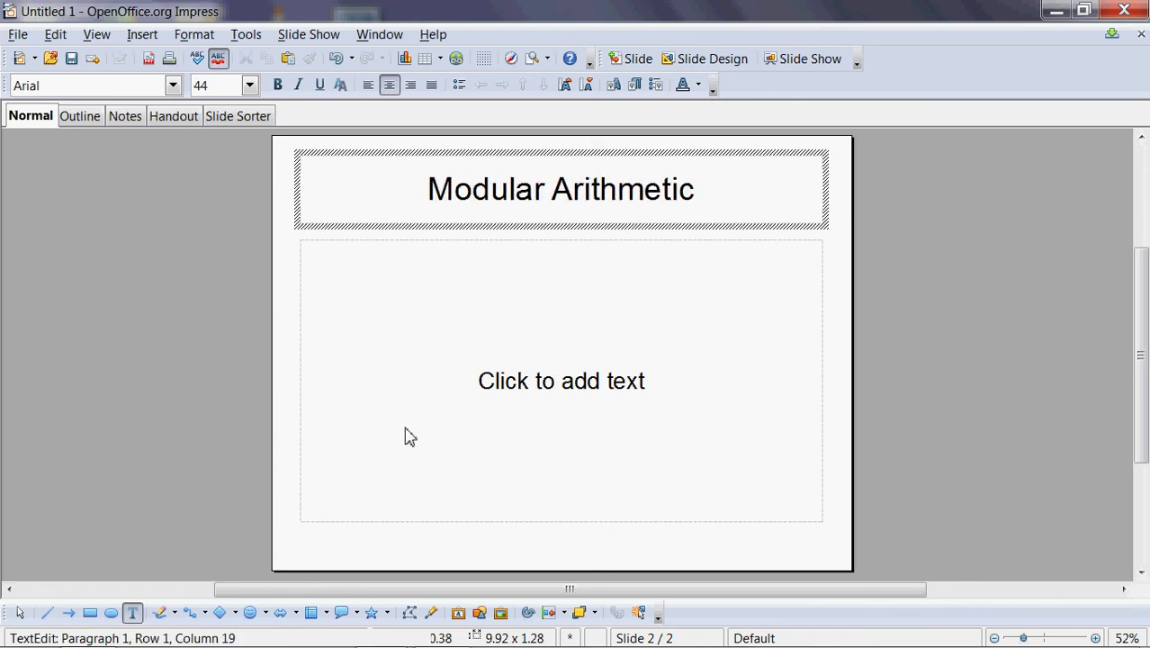
click(491, 378)
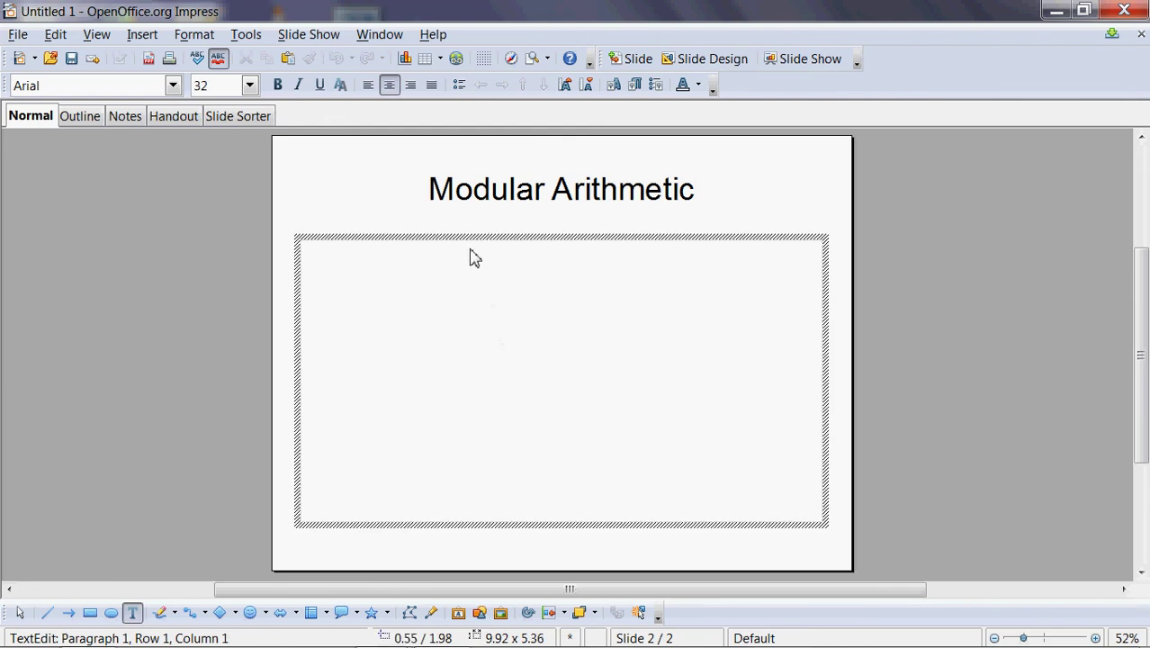
key(Escape)
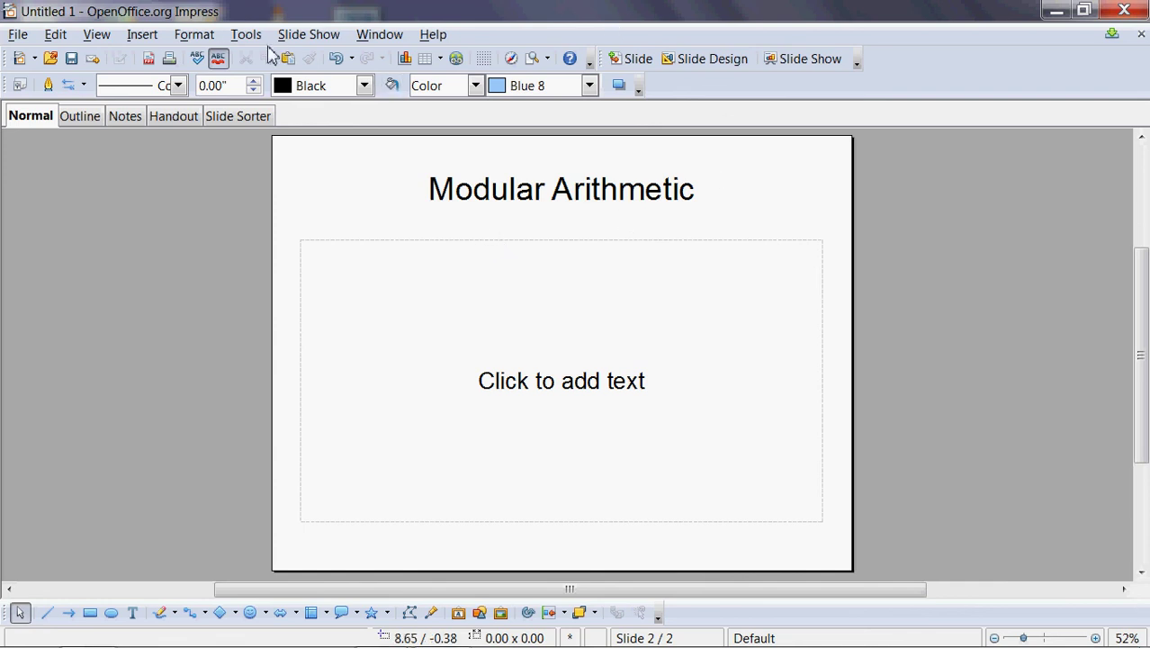
Insert a new slide after slide 2 and give it the layout with a title and a bulleted outline
click(141, 34)
click(177, 58)
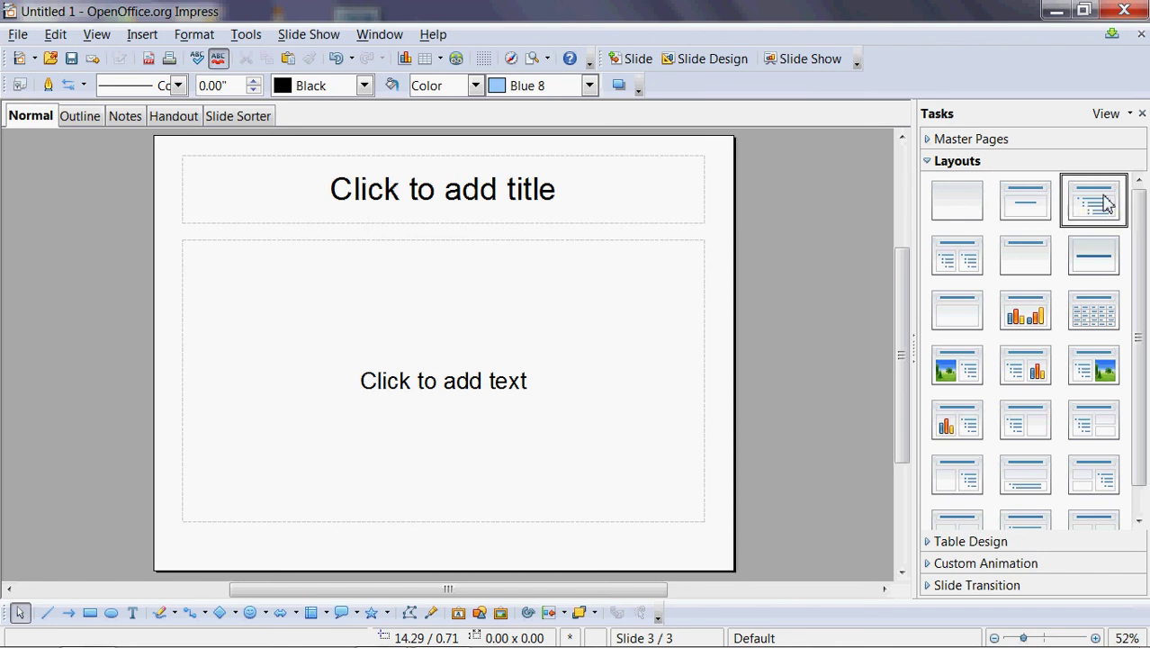
click(1105, 202)
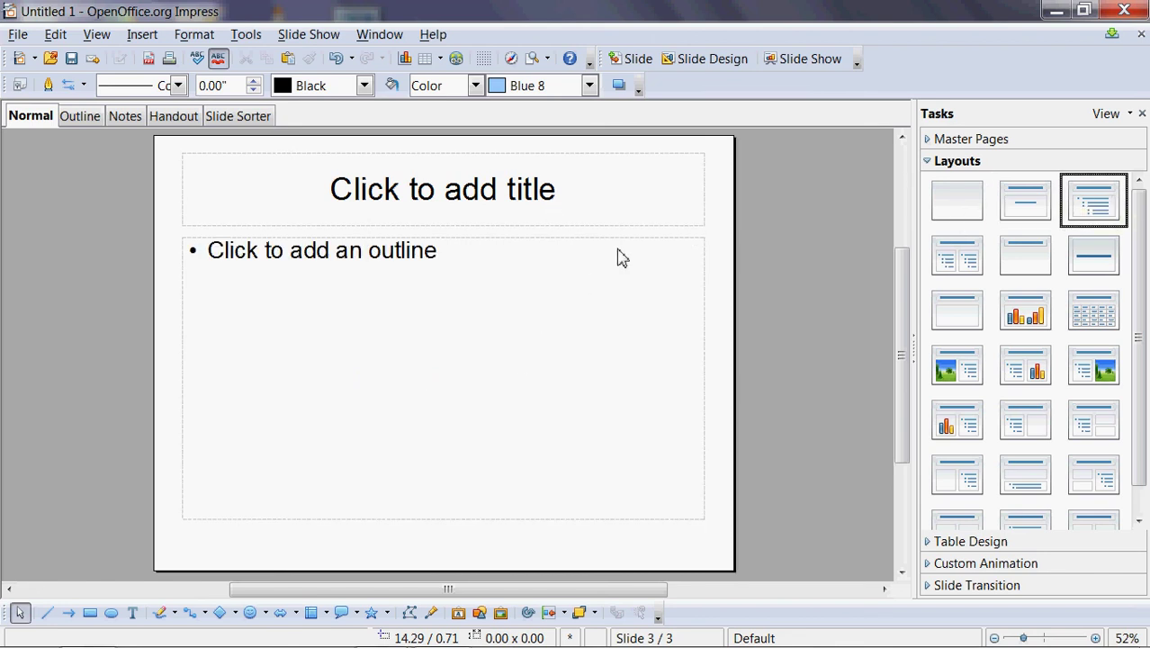
Enter "Modular Arithmetic" as the title of slide 3
click(573, 206)
text(Mo)
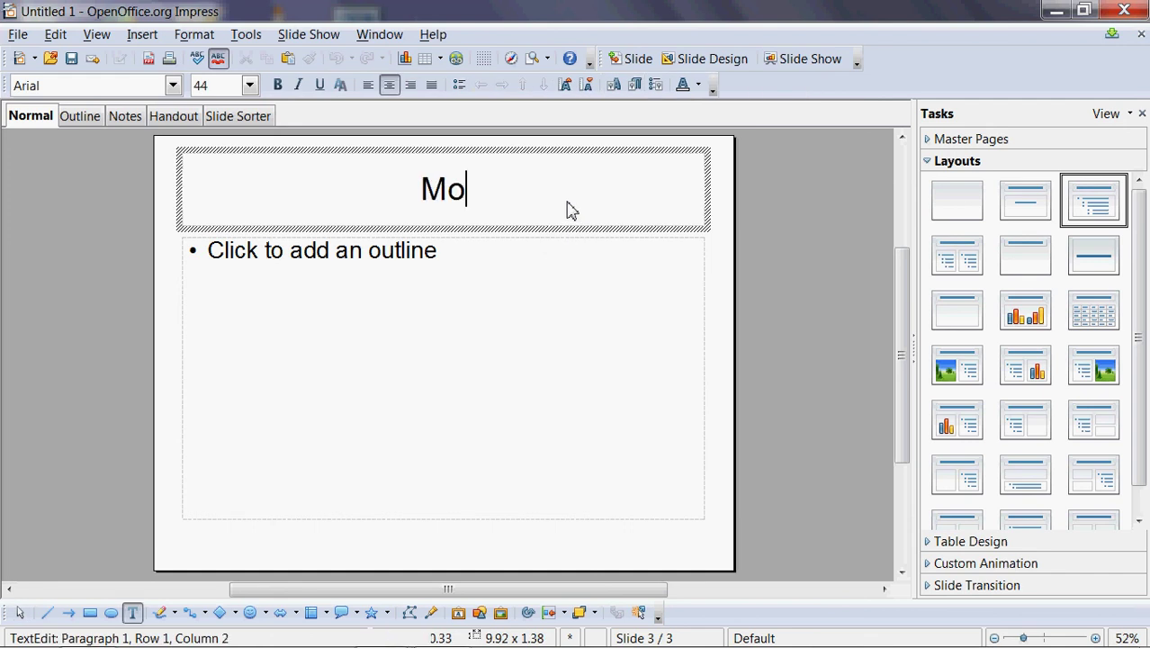
text(dular Arithmetic)
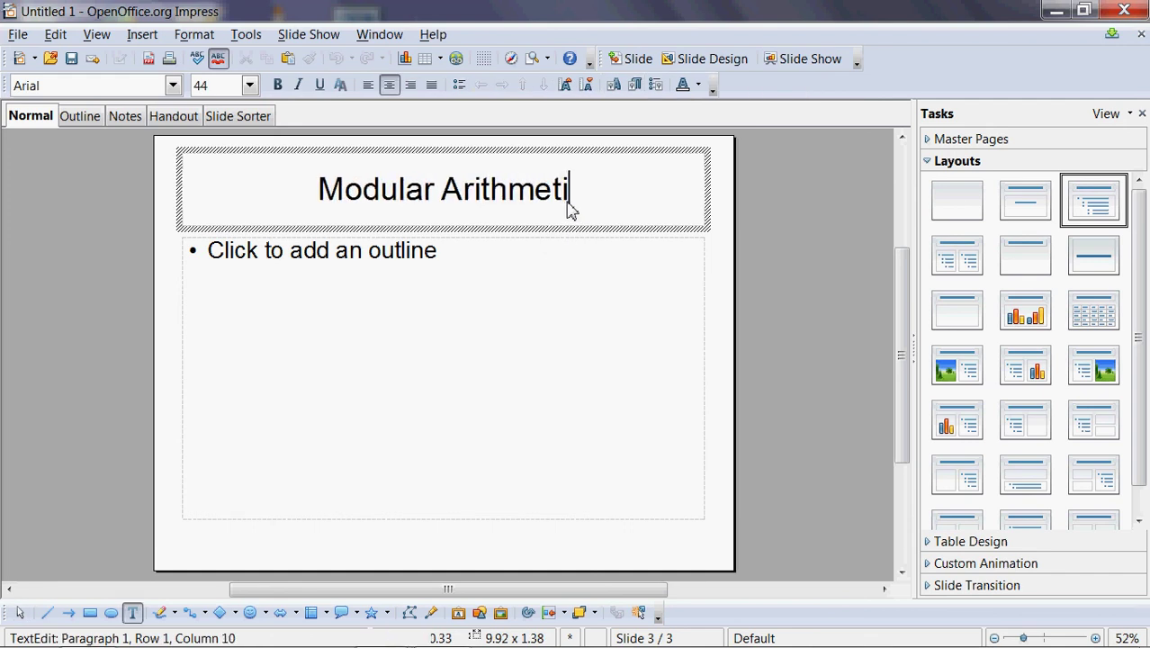
click(546, 260)
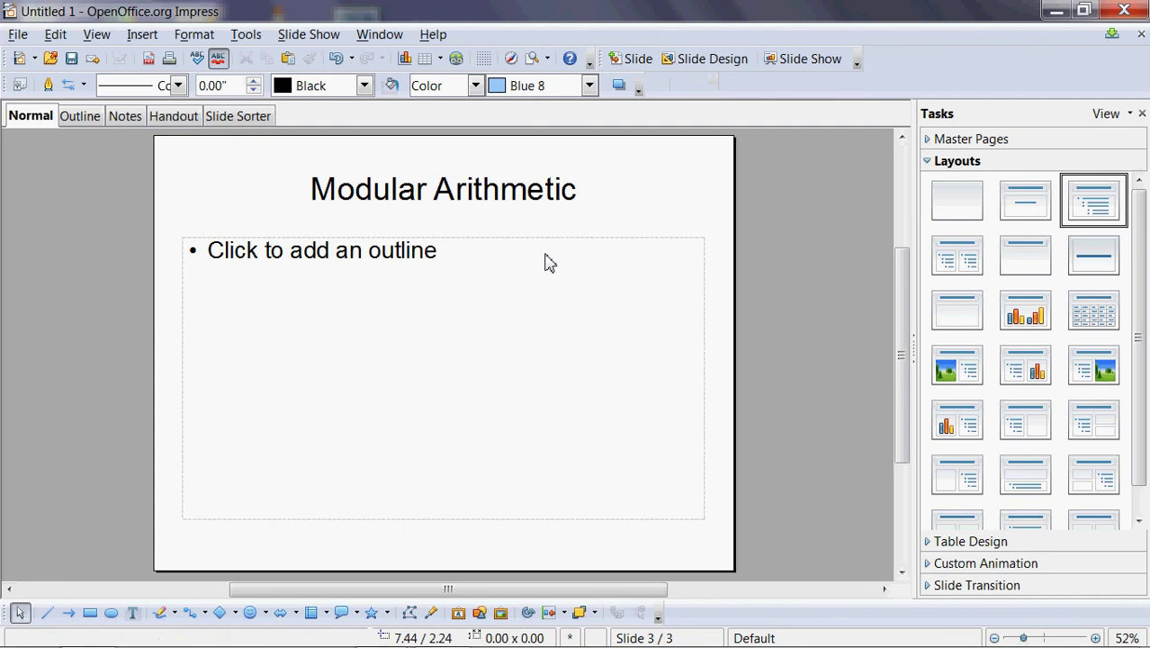
Add the bullet "Example" to slide 3's outline and begin an indented sub-bullet with "20"
click(442, 251)
text(E)
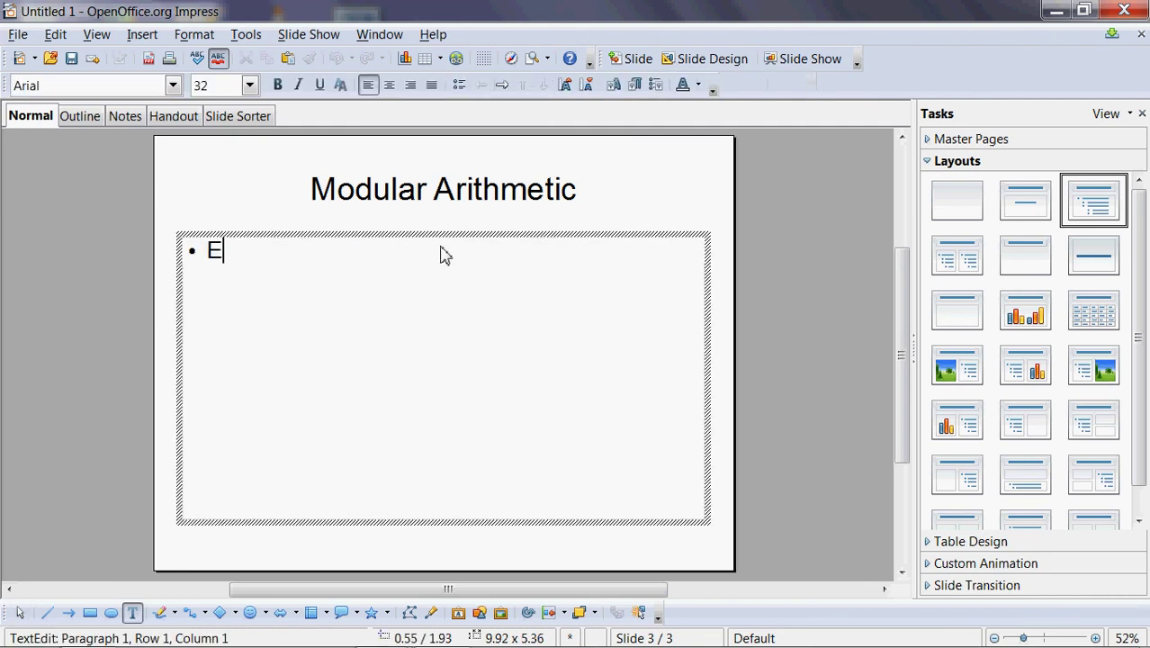
text(xample)
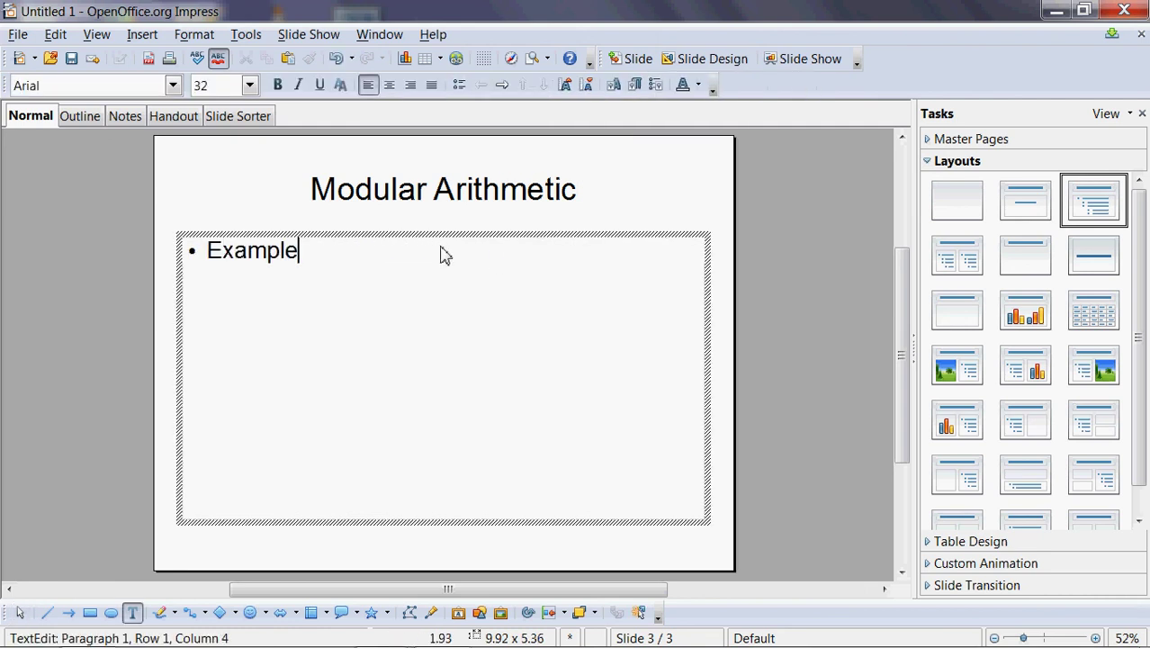
key(Return)
key(Tab)
text(20)
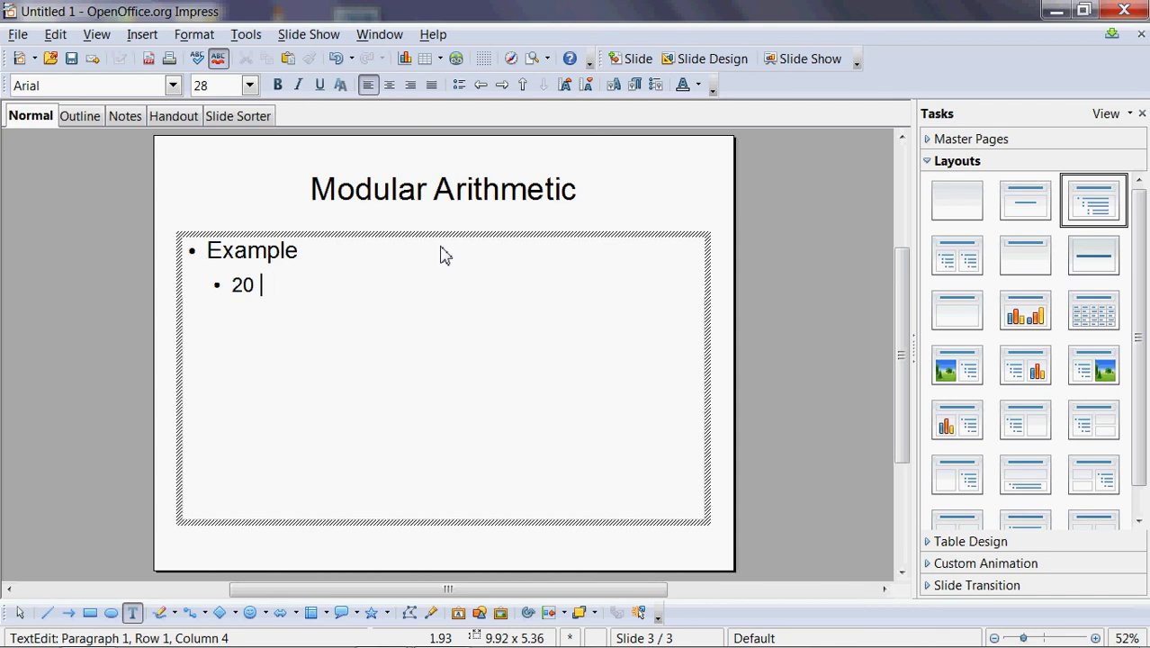
Insert the congruence symbol ≡ from the Arial special characters after "20", with no equals sign remaining
text( =)
key(BackSpace)
text(=)
click(144, 36)
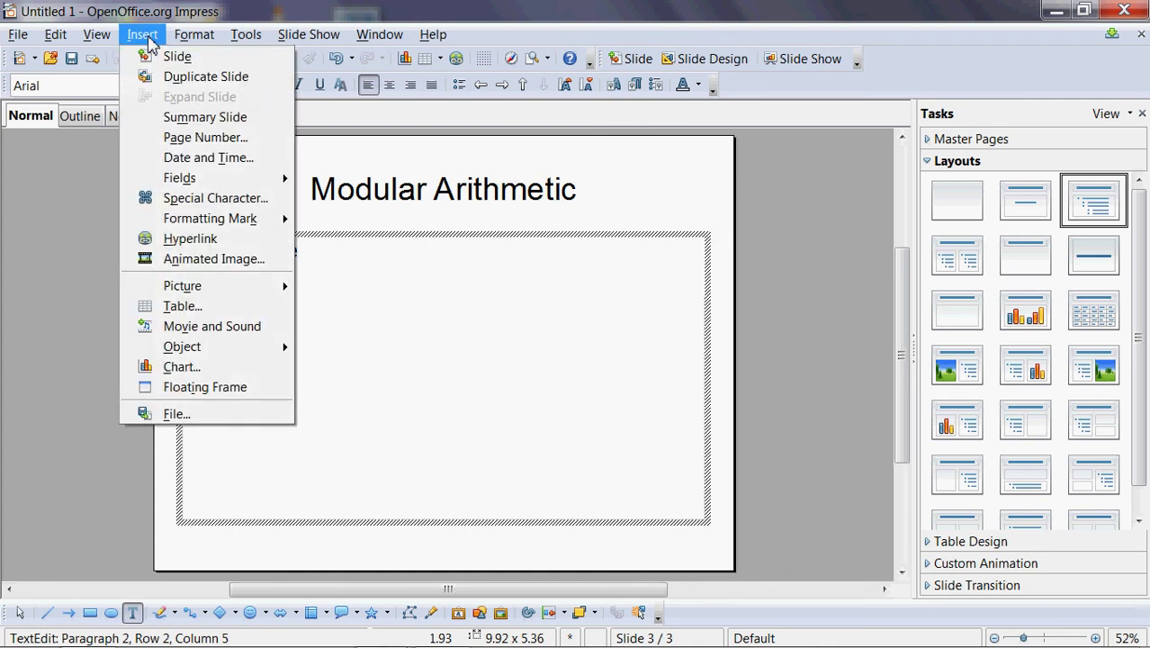
click(225, 199)
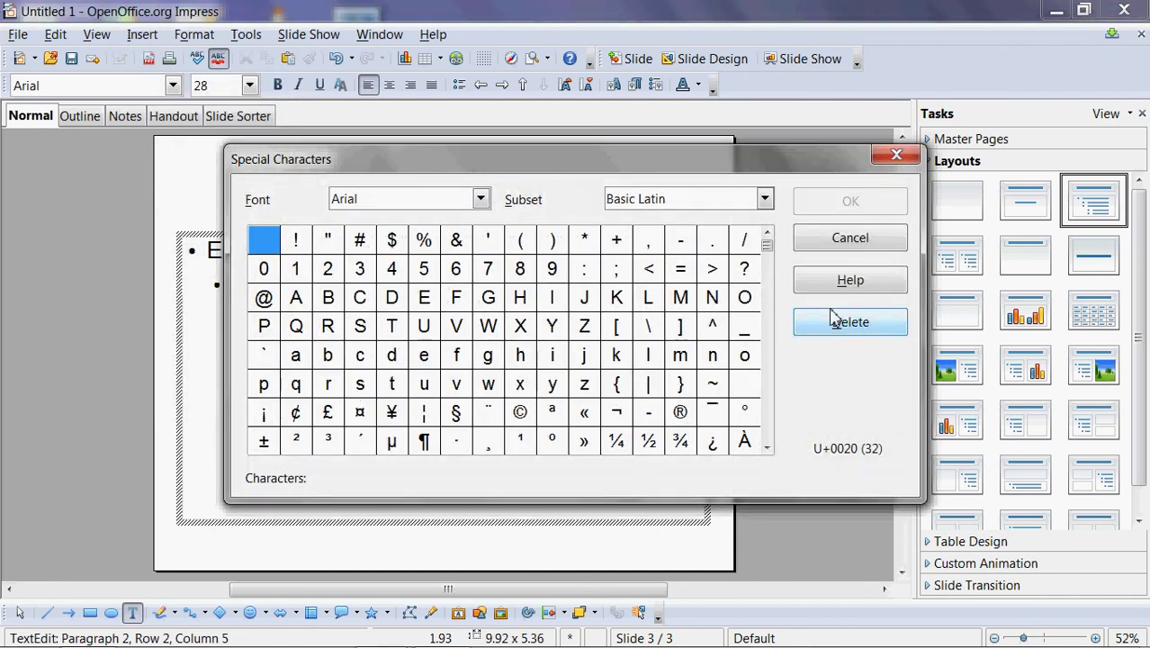
click(768, 448)
drag(768, 448, 768, 447)
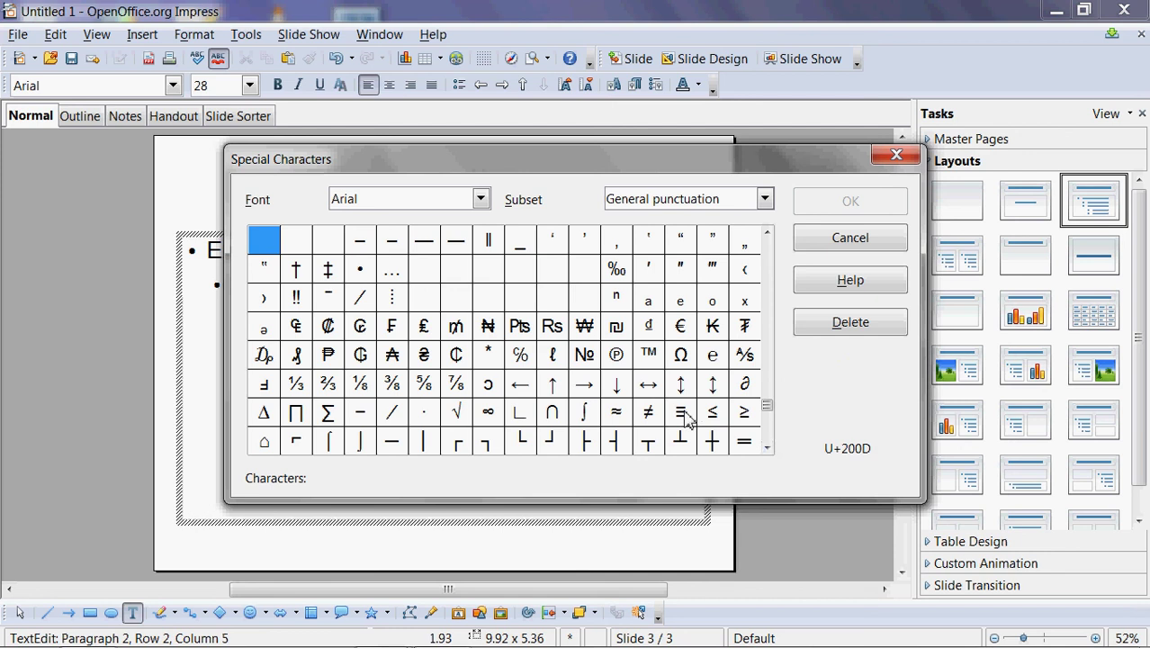
double_click(682, 411)
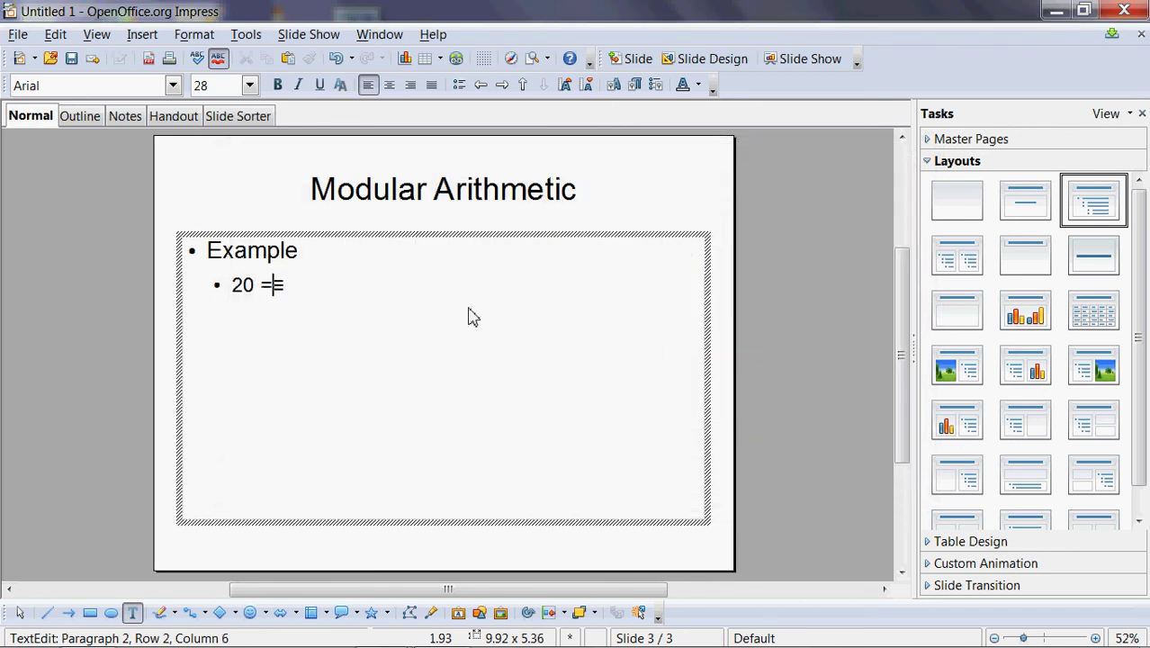
key(BackSpace)
Complete the sub-bullet as "20 ≡ 5 (mod 3)" and copy the ≡ symbol
text(5 (mod )
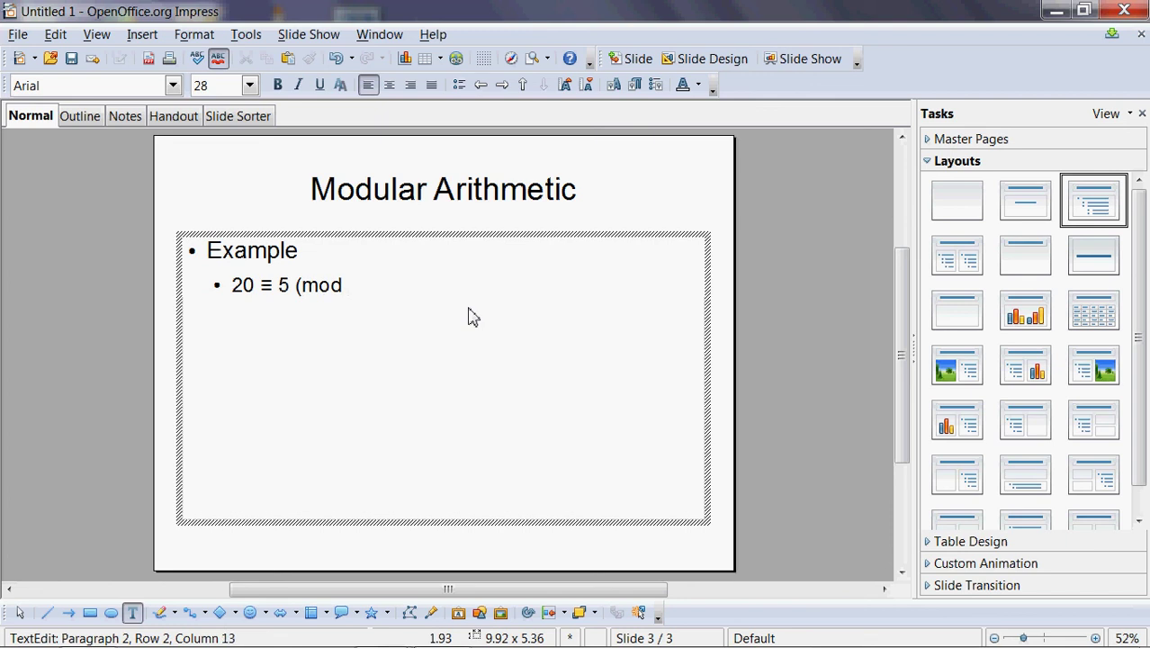
text(3))
key(shift+Left)
key(shift+Left)
key(ctrl+c)
Add the sub-bullet "This means that 20 is congruent to 5 modulo 3" below the congruence
key(End)
key(Return)
text(This mean)
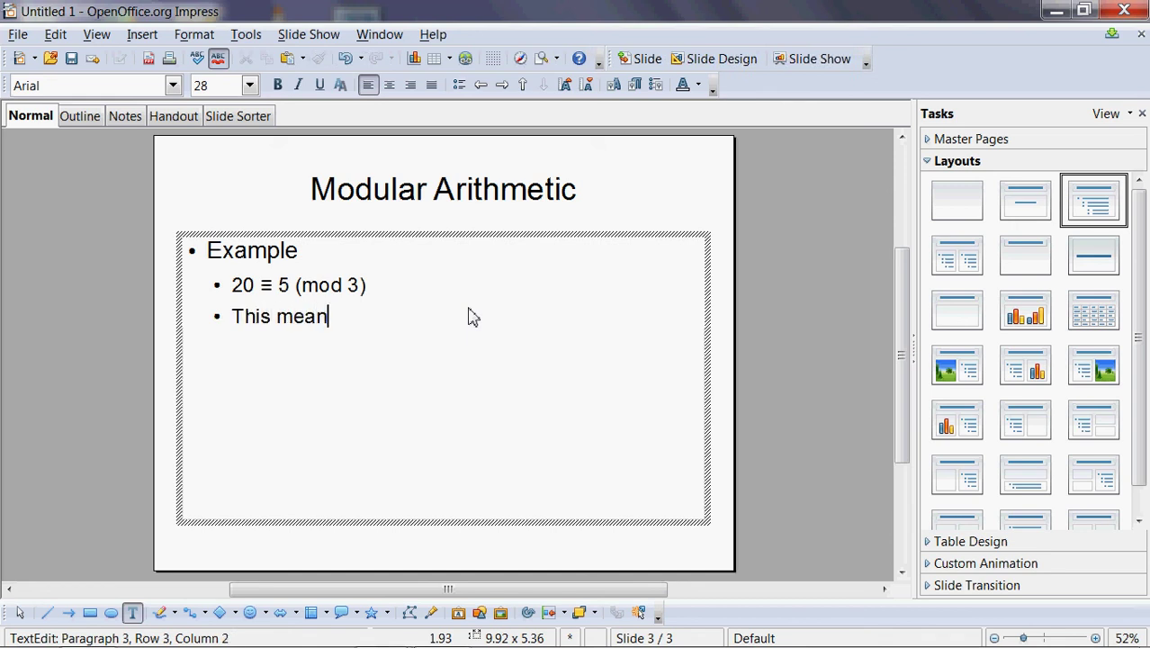
text(s that 20 is )
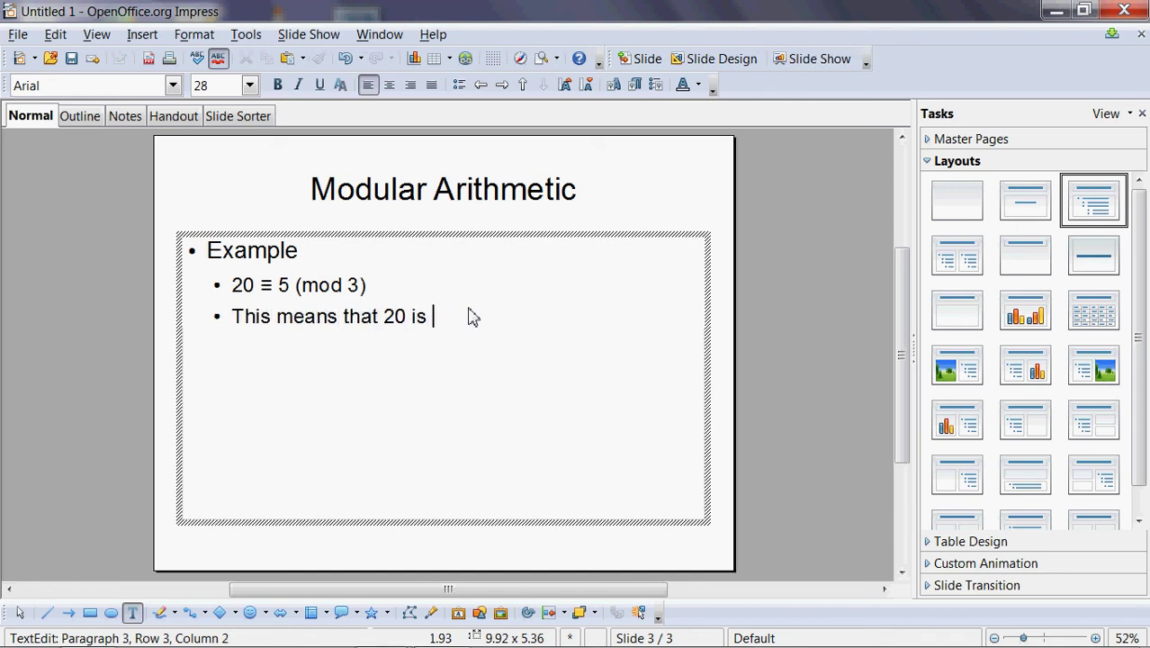
text(congruent to)
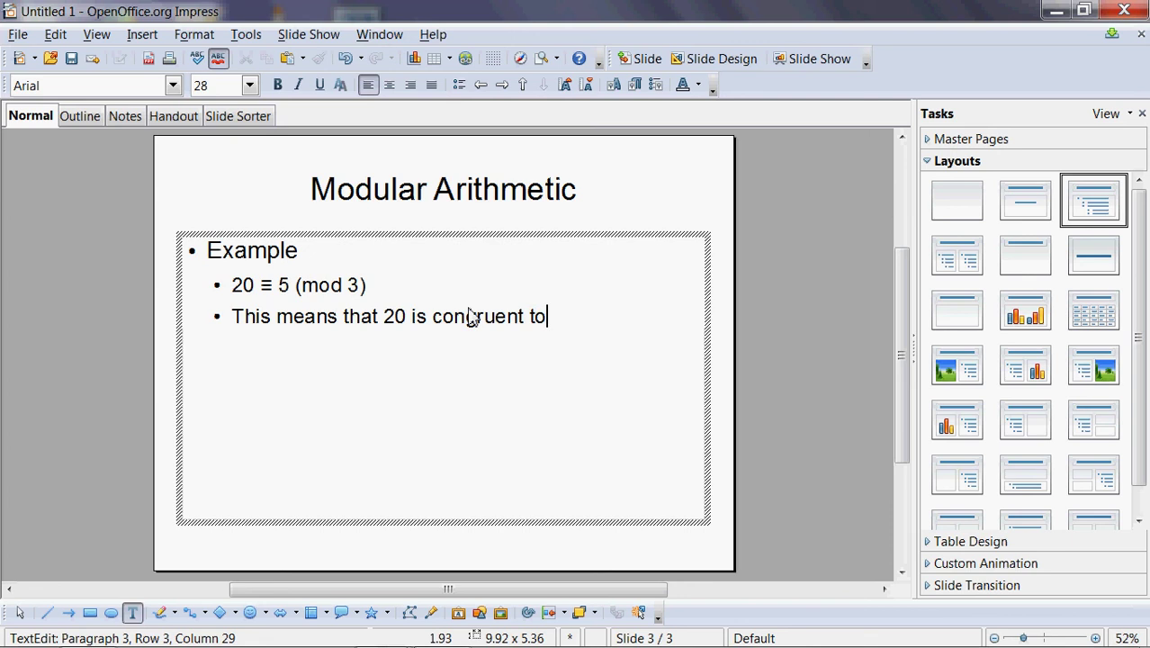
text( 5 modulo 3)
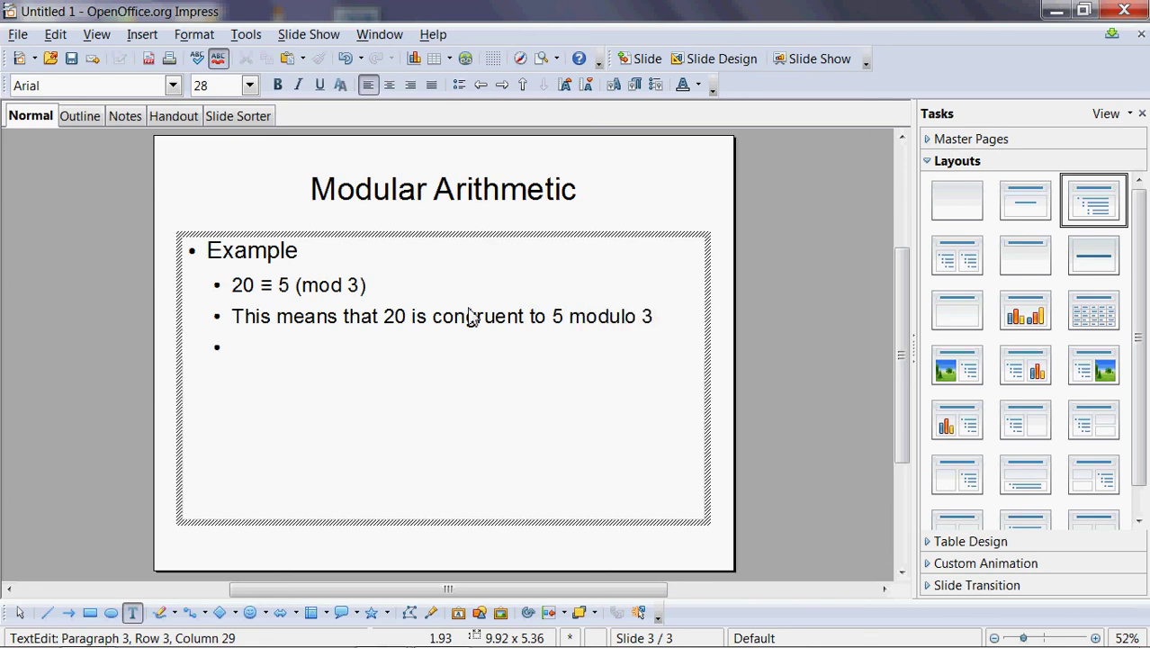
Add the sub-bullet "It also means that (20 – 5), that is, 15, is divisible by 3, or is a multiple of 3."
text(It also means that)
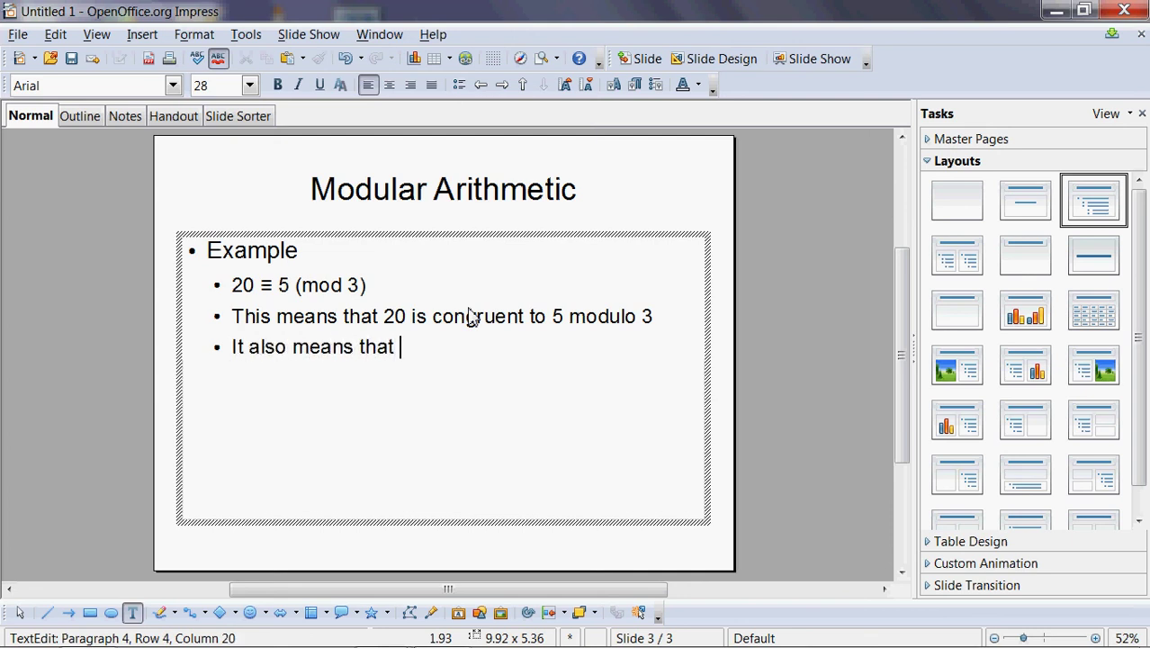
text( ")
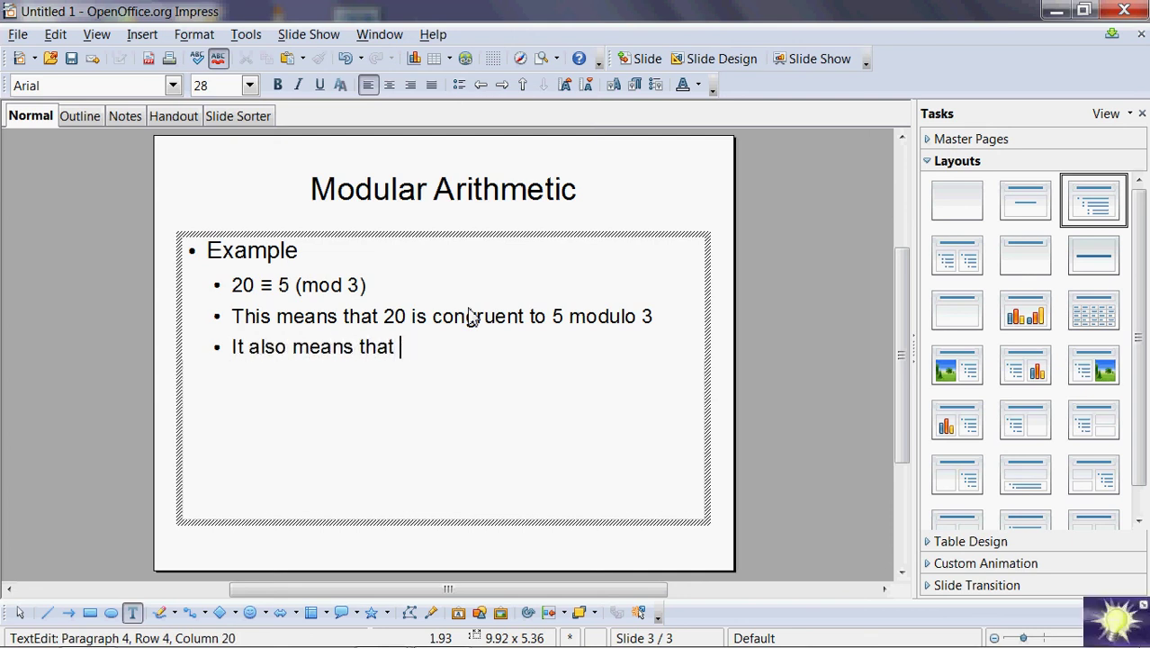
text(20)
text( - 5), that is,)
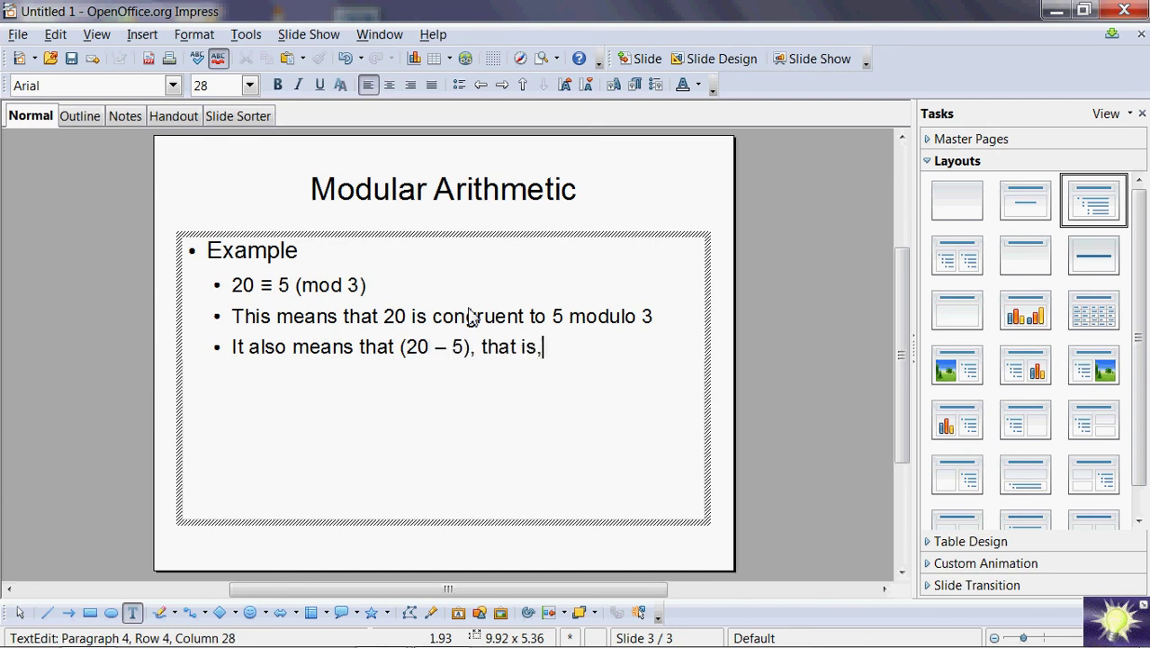
text( 15, is div)
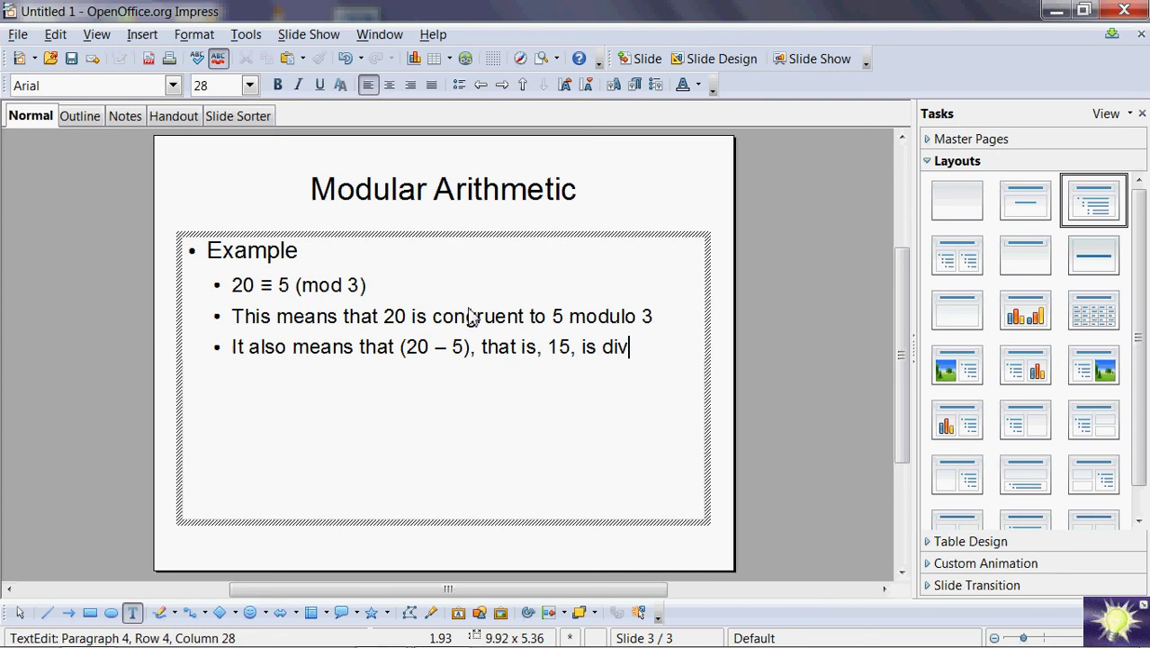
text(isible by 3)
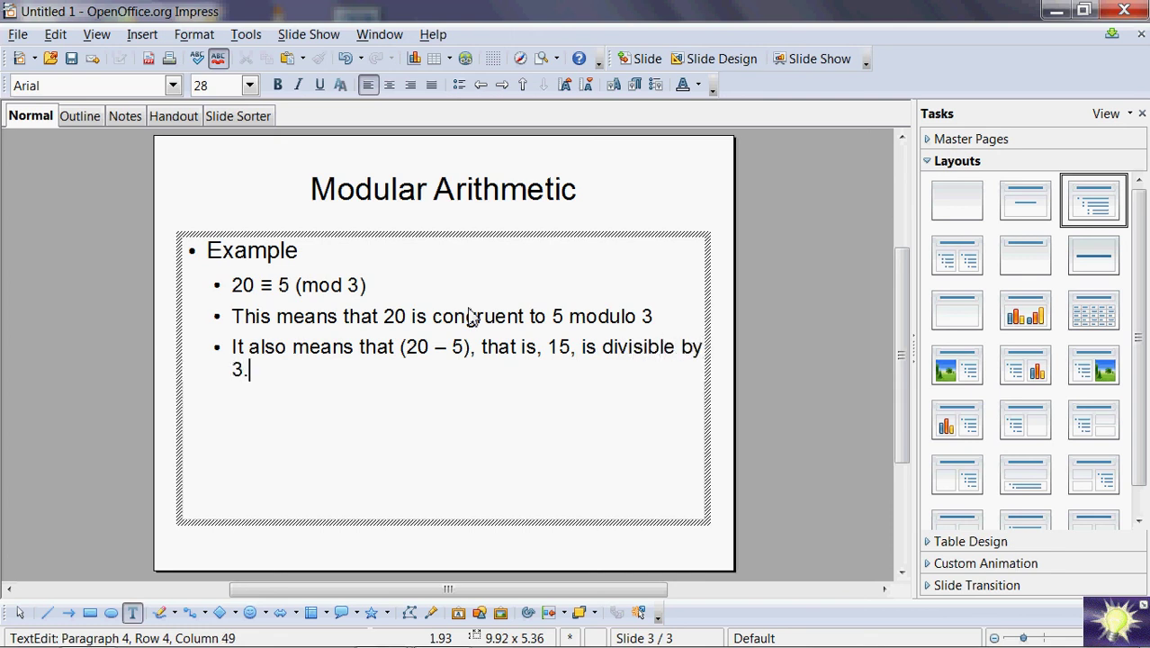
text(, or is a multi)
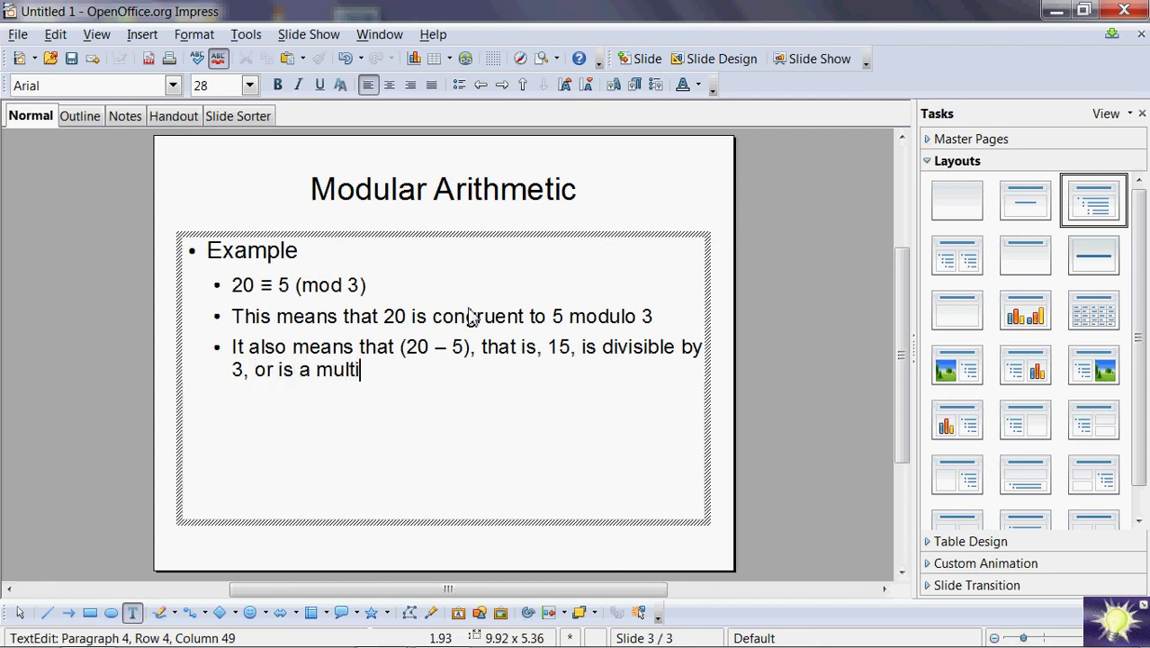
text(ple of 3.)
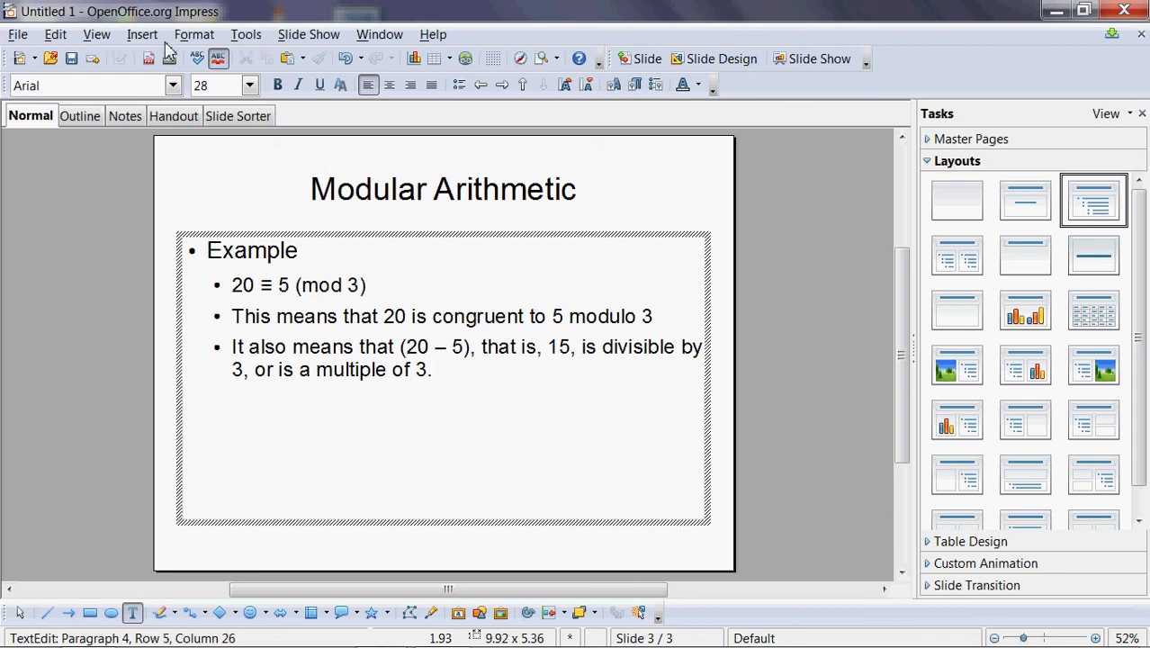
Insert a new slide after the example slide and title it "Definition"
click(144, 36)
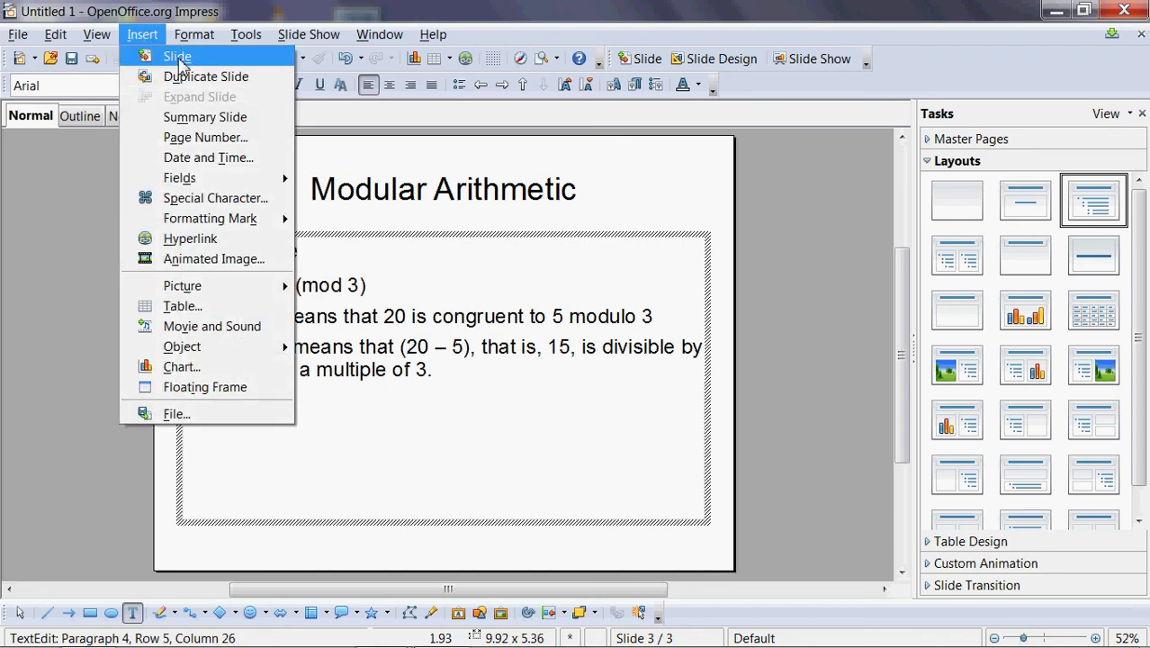
click(177, 58)
click(363, 200)
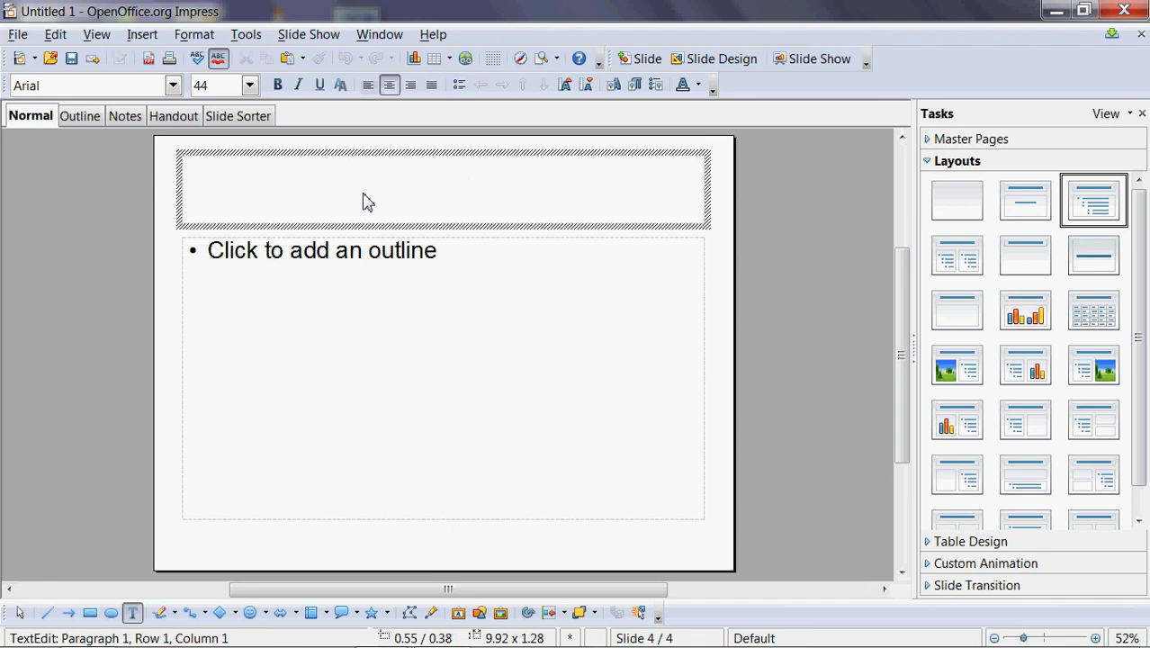
text(Defin)
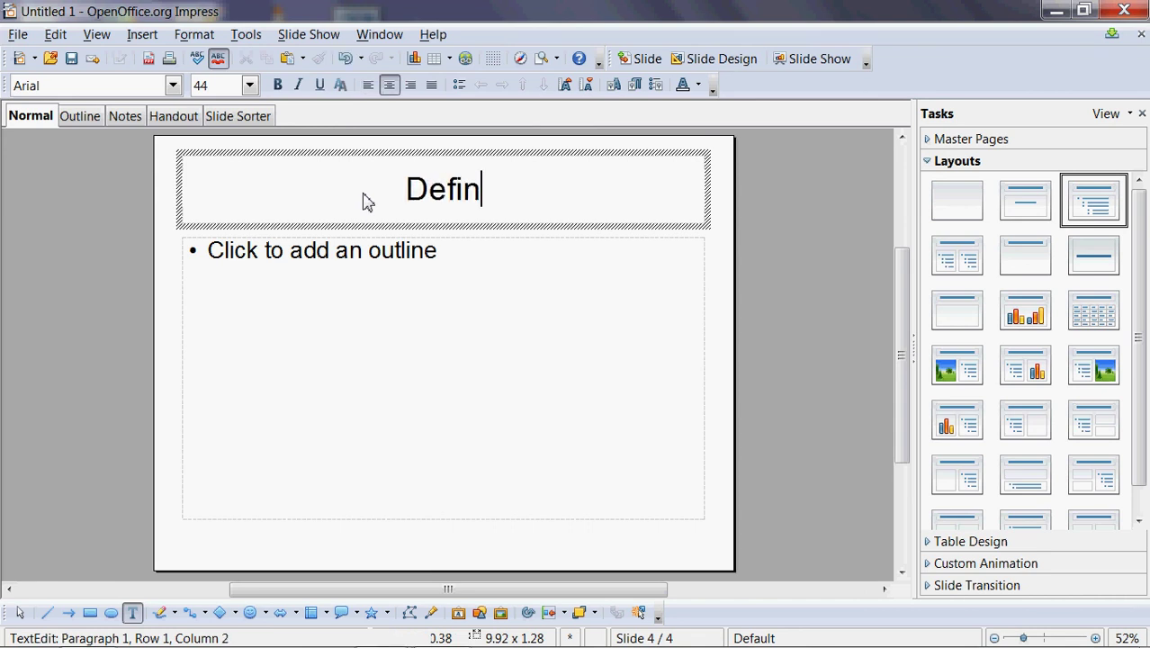
text(ition)
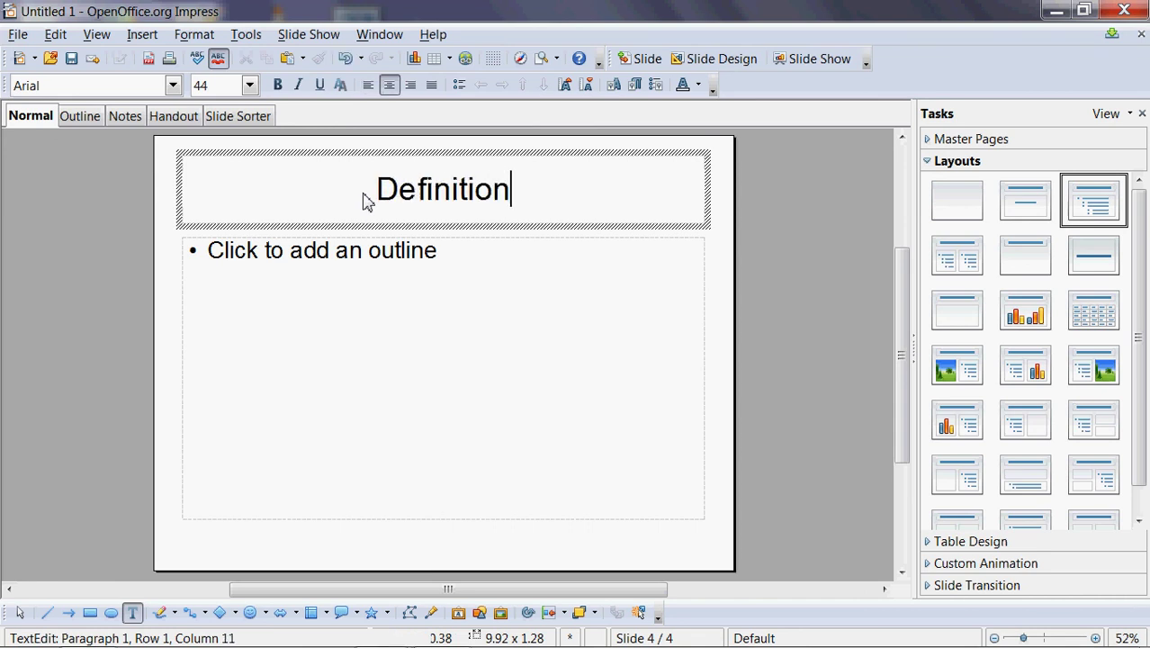
Add the outline bullet "A ≡ B (mod N) if and only if (A – B) is a multiple of N" to the Definition slide
click(382, 270)
click(395, 261)
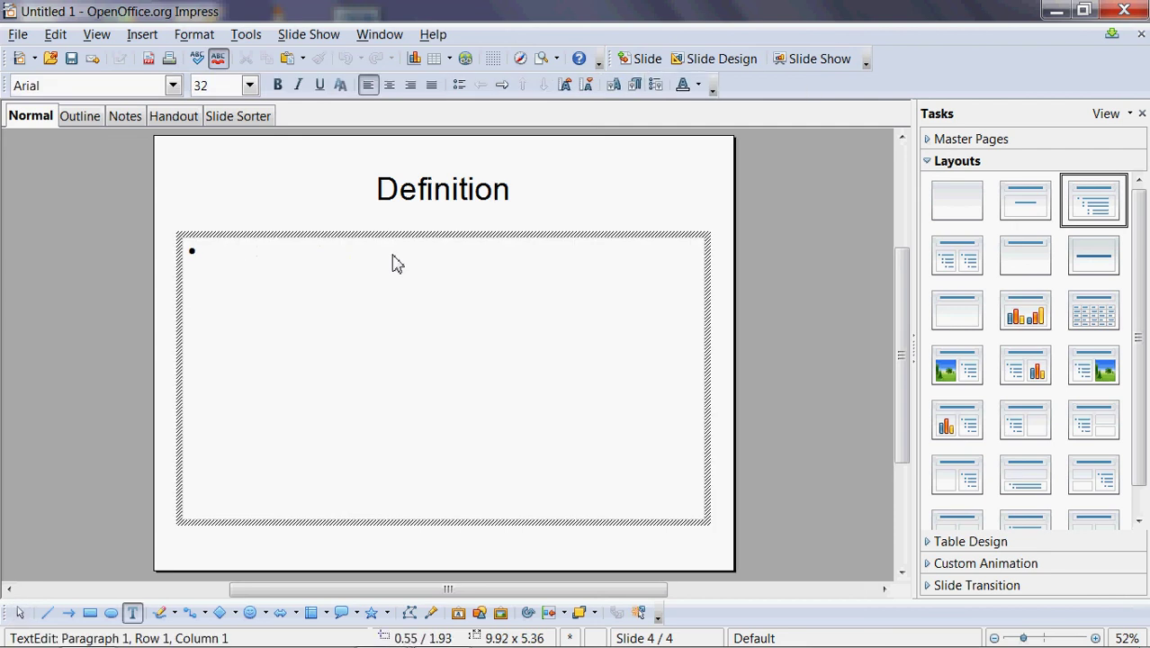
text(A ≡ )
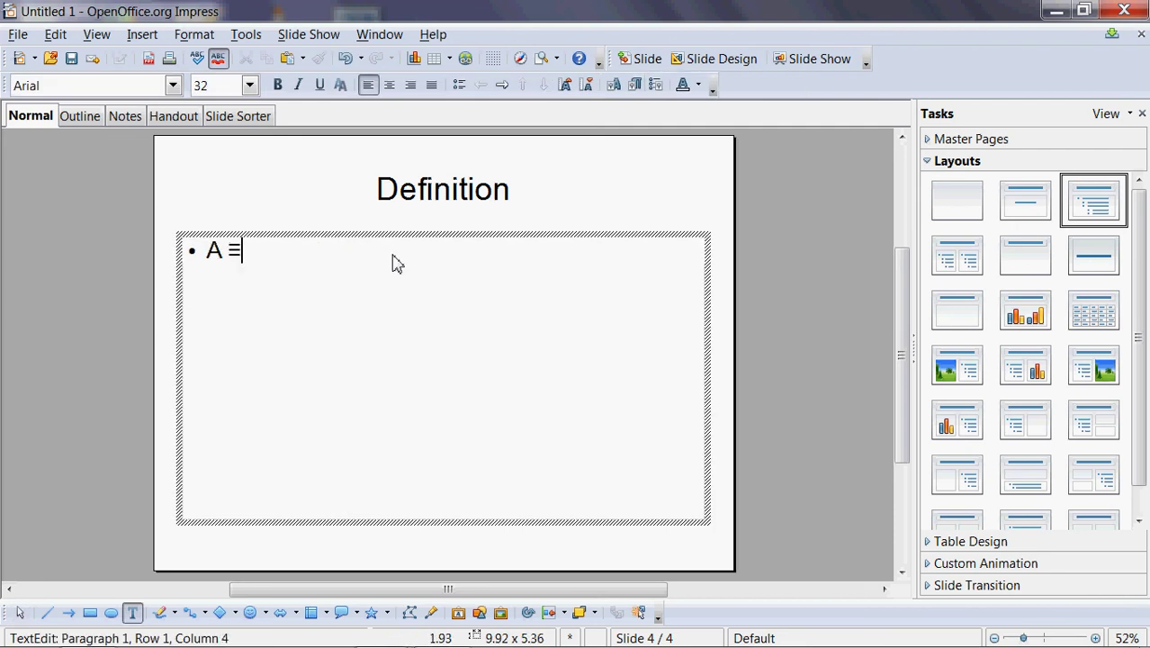
text(B (mod N)
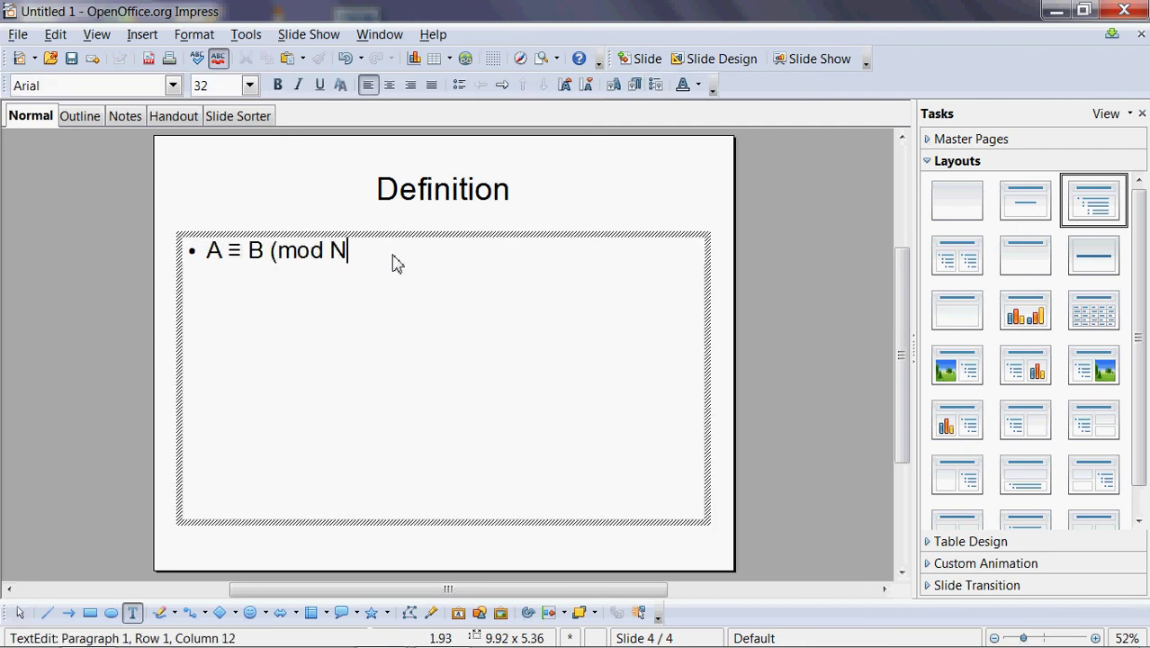
text() mea)
key(BackSpace)
key(BackSpace)
key(BackSpace)
text(if and only if (A)
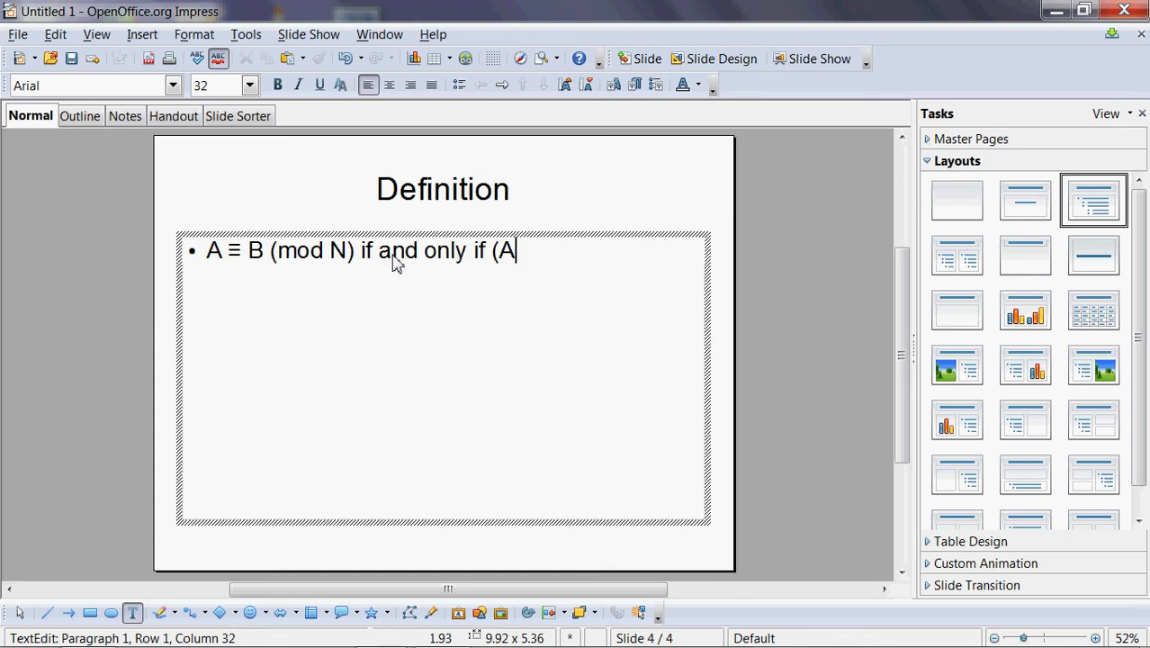
text( - B) is )
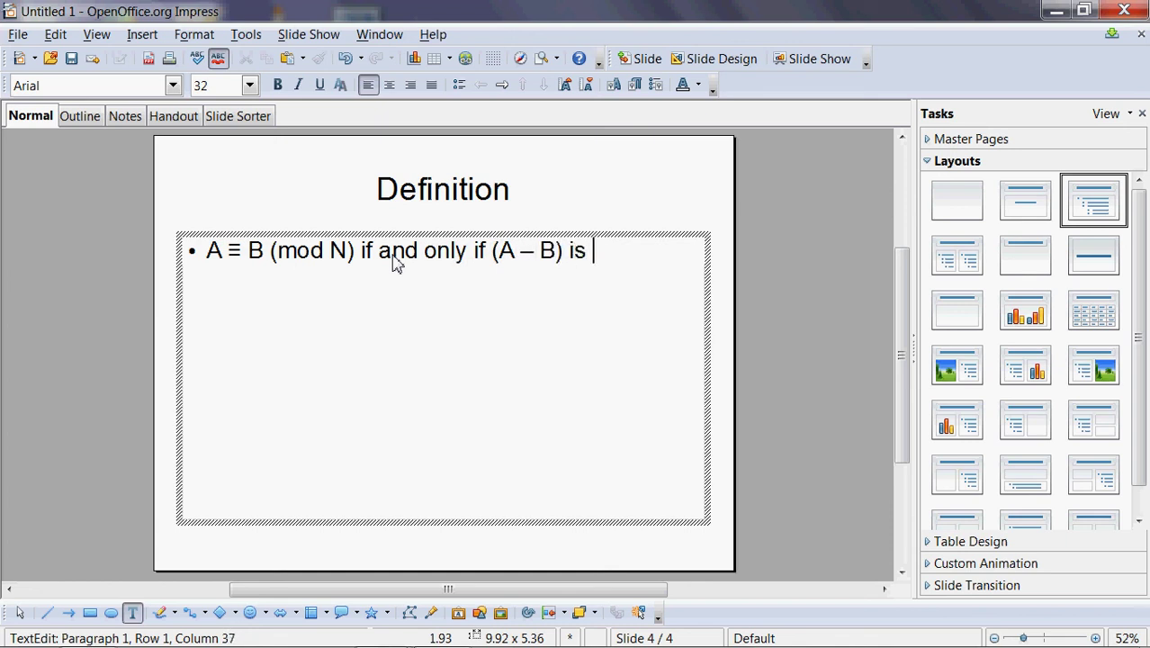
text(a multiple)
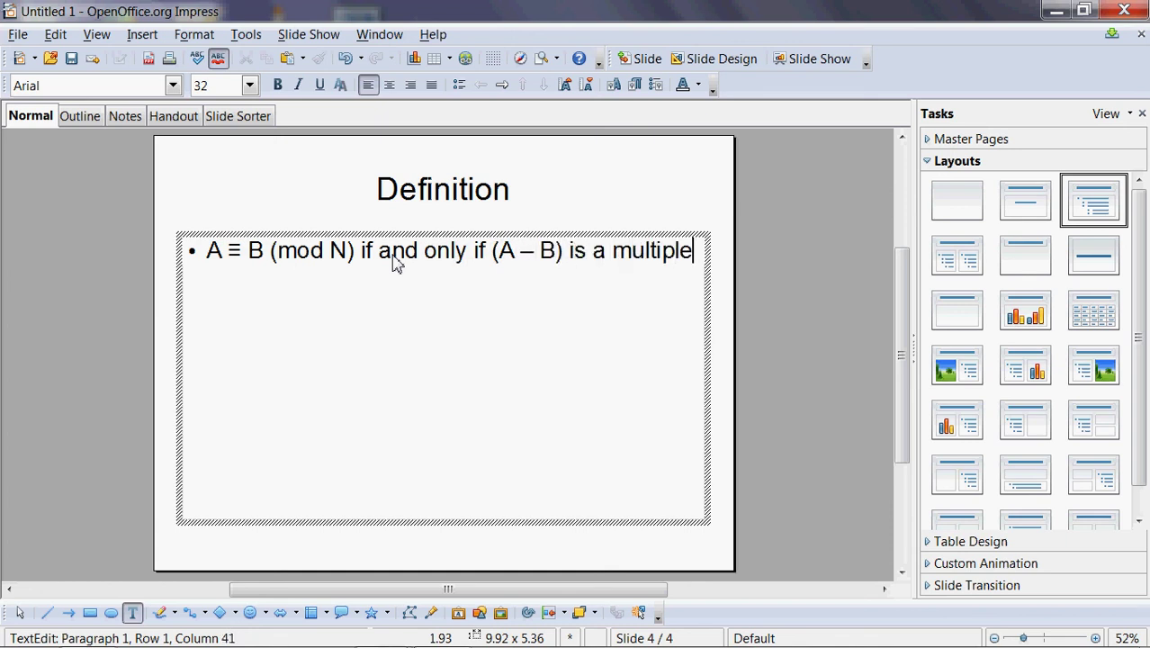
text( of N)
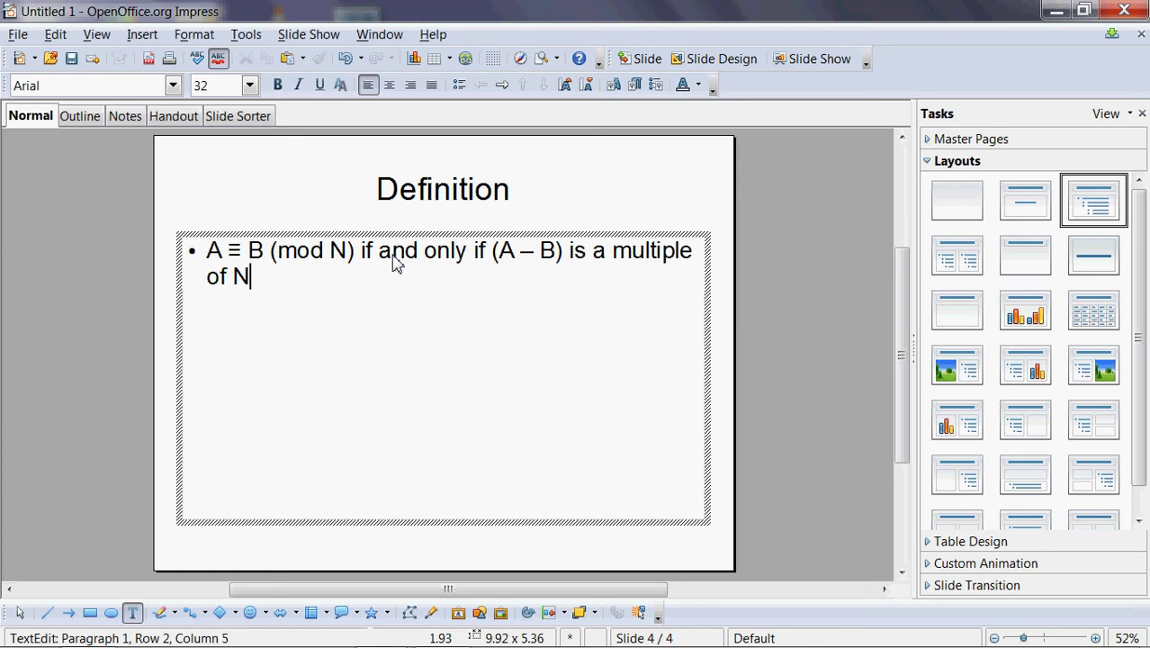
Add the sub-bullet "Here, A, B and N are all integers" under the definition bullet
key(Return)
key(Tab)
text(Here, A a)
key(BackSpace)
text(and B)
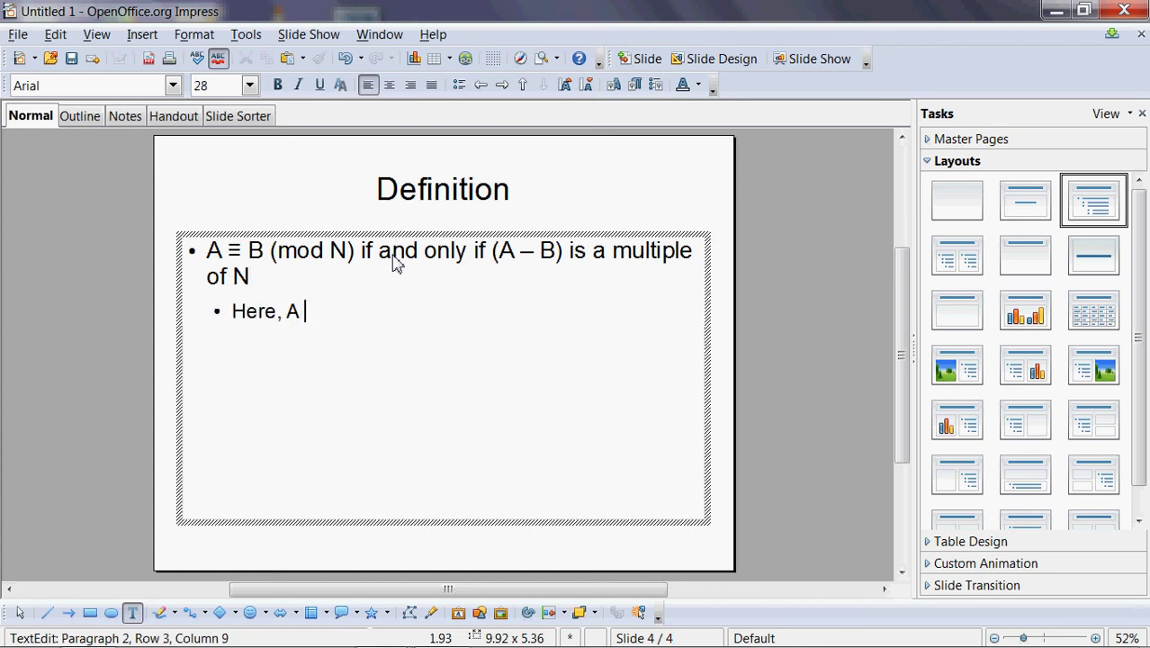
key(BackSpace)
key(BackSpace)
key(BackSpace)
key(BackSpace)
key(BackSpace)
key(BackSpace)
text(, N)
key(BackSpace)
text(B and)
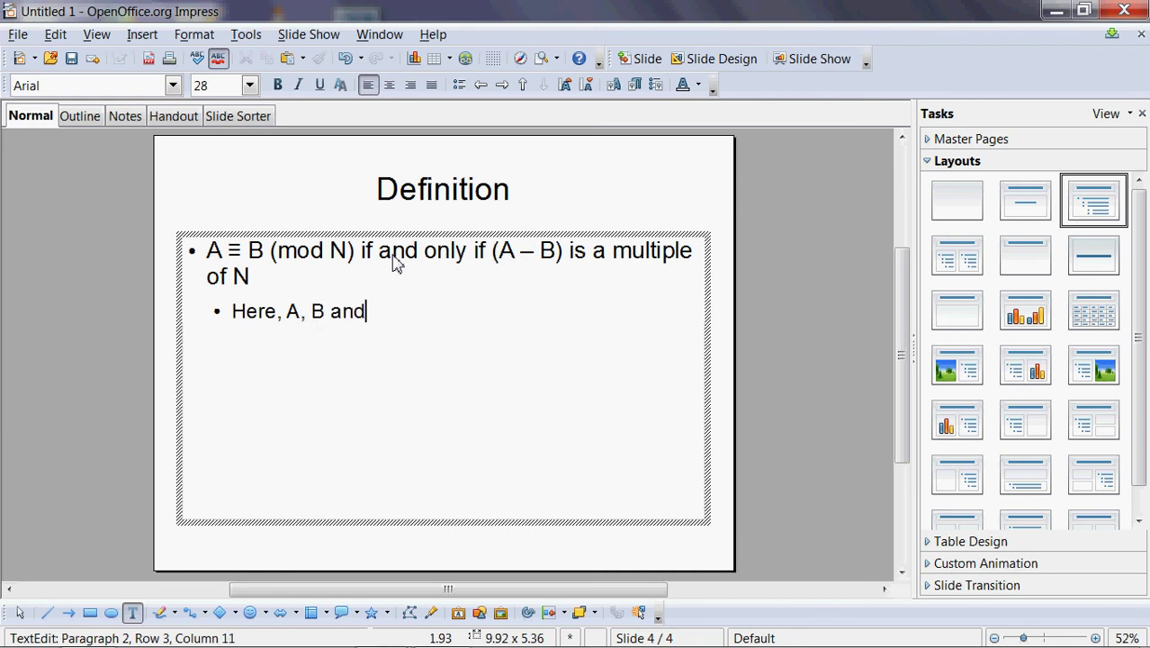
text( N are all integers)
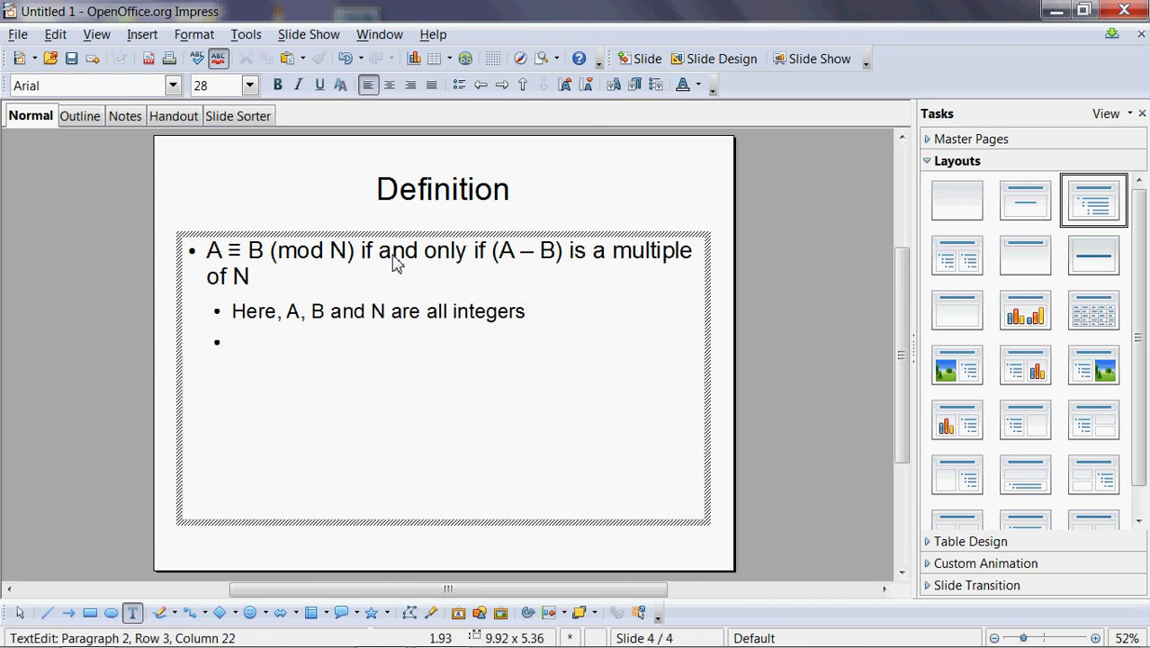
Add the top-level bullet "A ≡ 0 (mod N) means that A is a multiple of N" below the integers sub-bullet
text(N)
key(BackSpace)
key(shift+Tab)
text(A ≡)
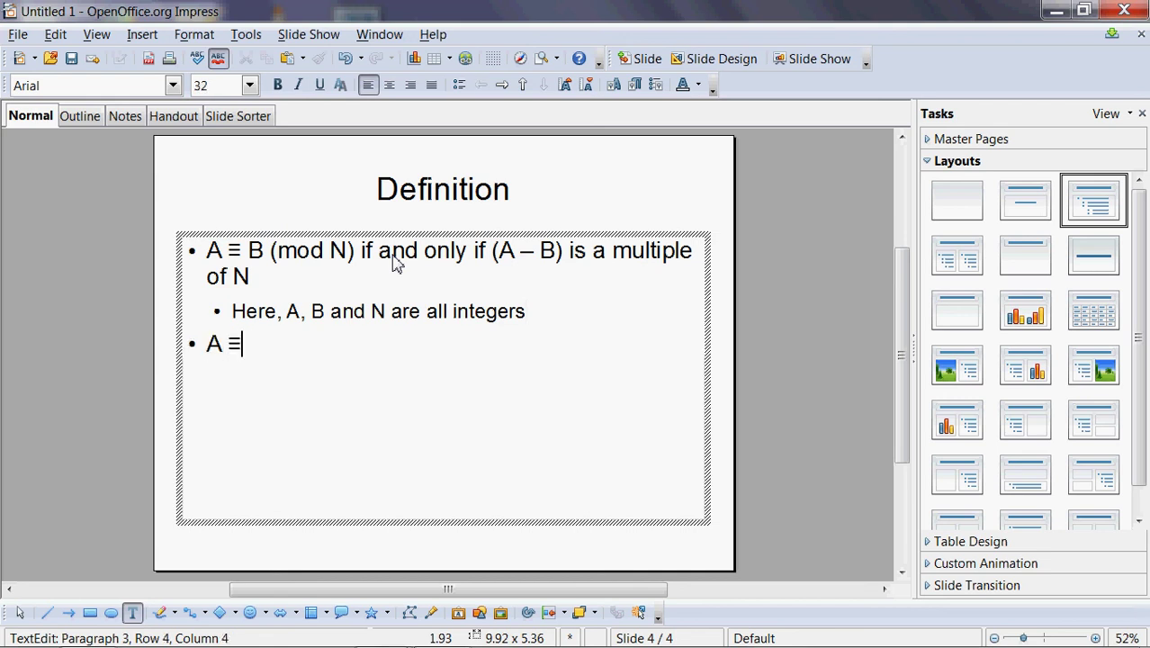
text( 0 (m)
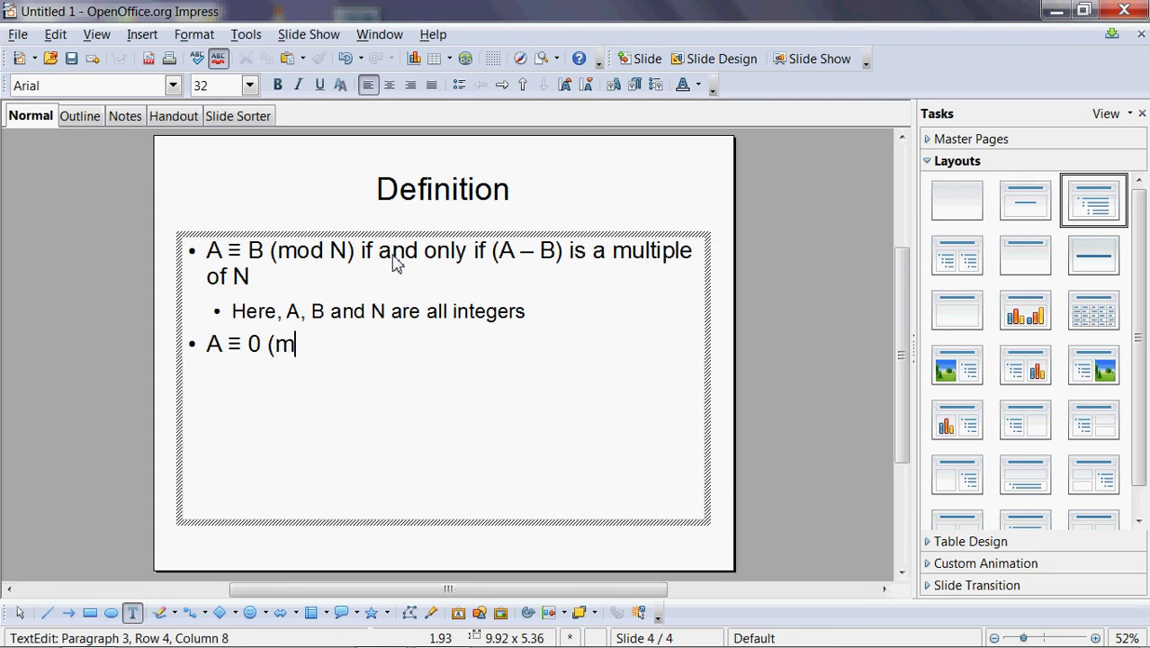
text(od N) mean)
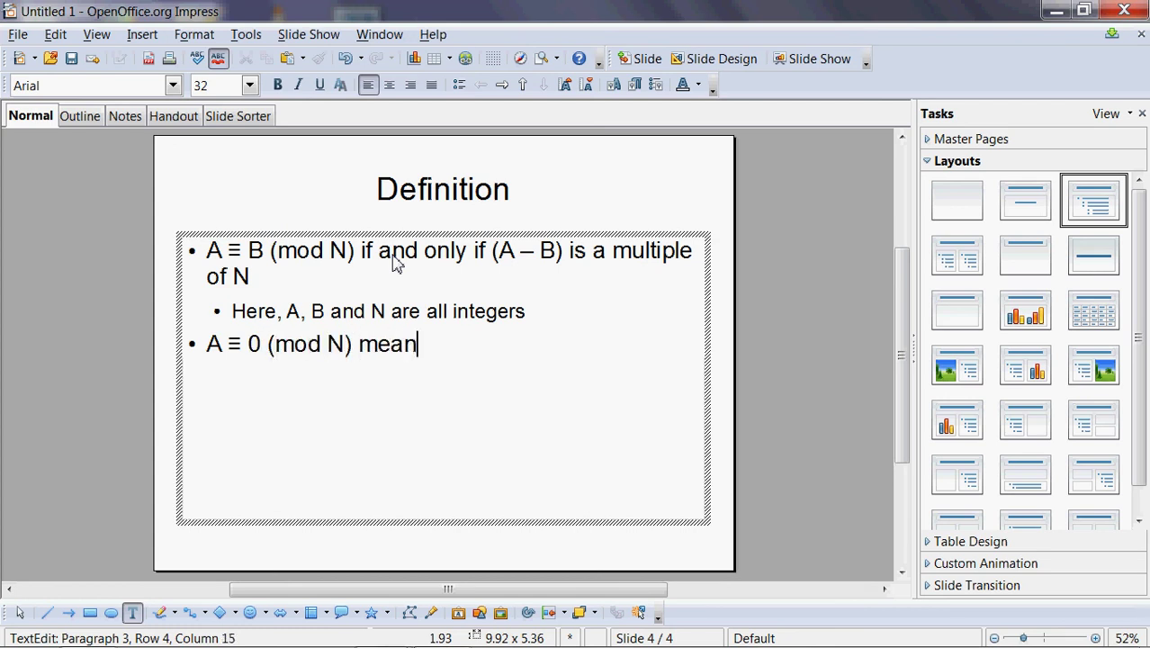
text(s that A is)
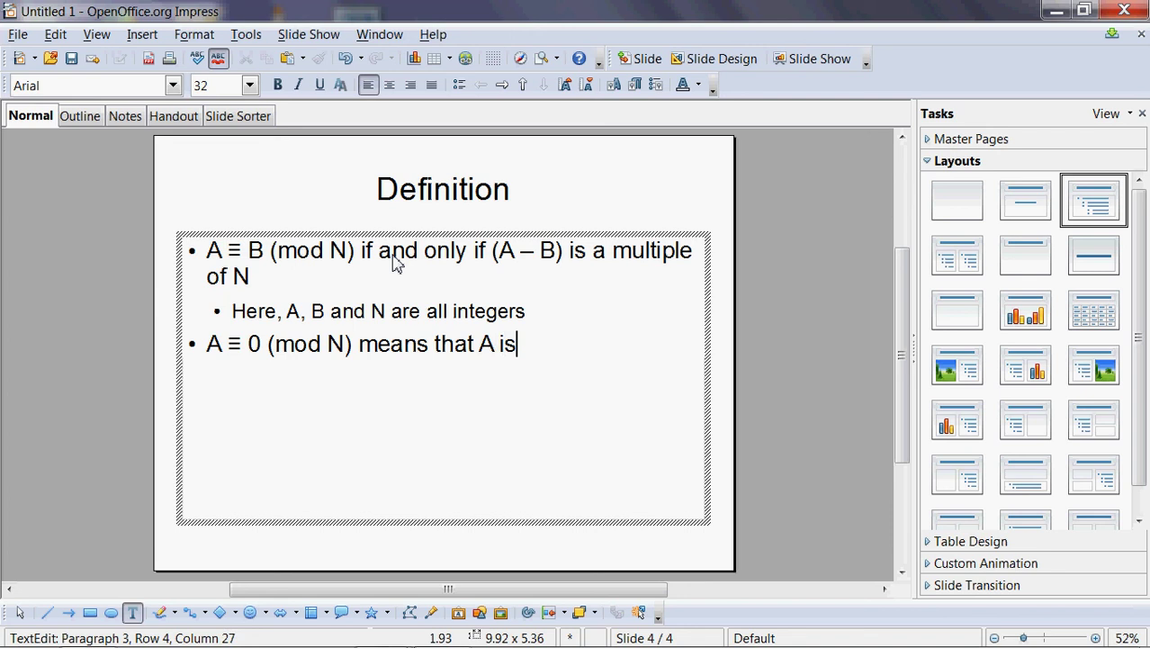
text( a multiple of N)
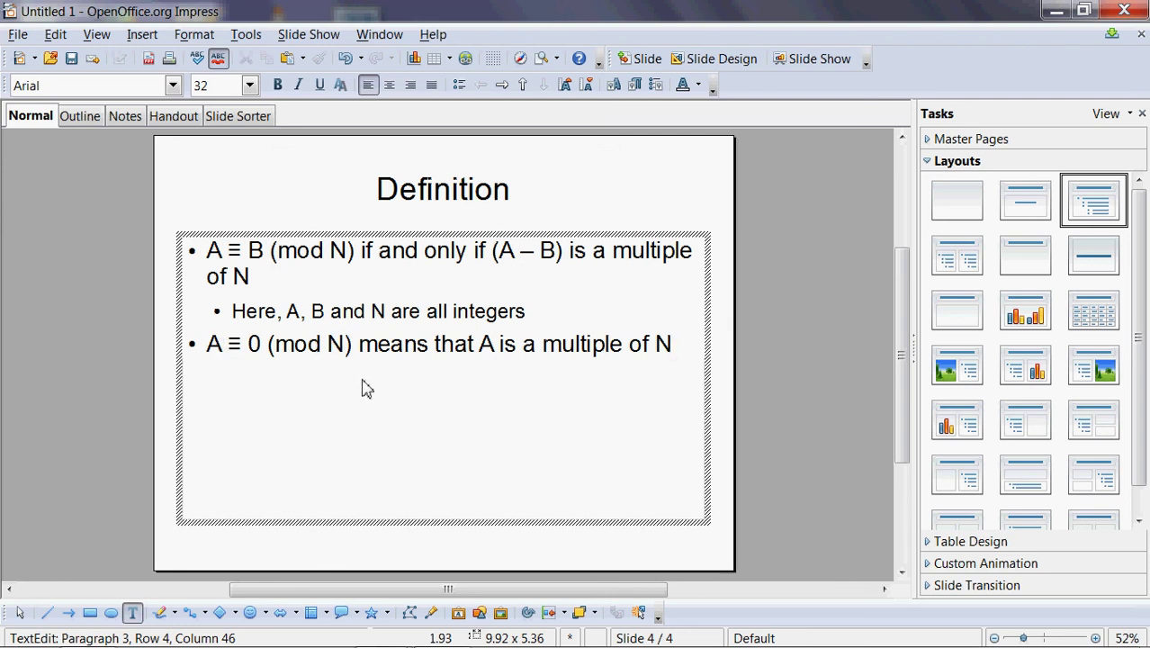
Add an "Example" bullet with the sub-bullet "16 ≡ 0 (mod 4) because 16 is a multiple of 4"
key(Return)
text(Example)
key(Return)
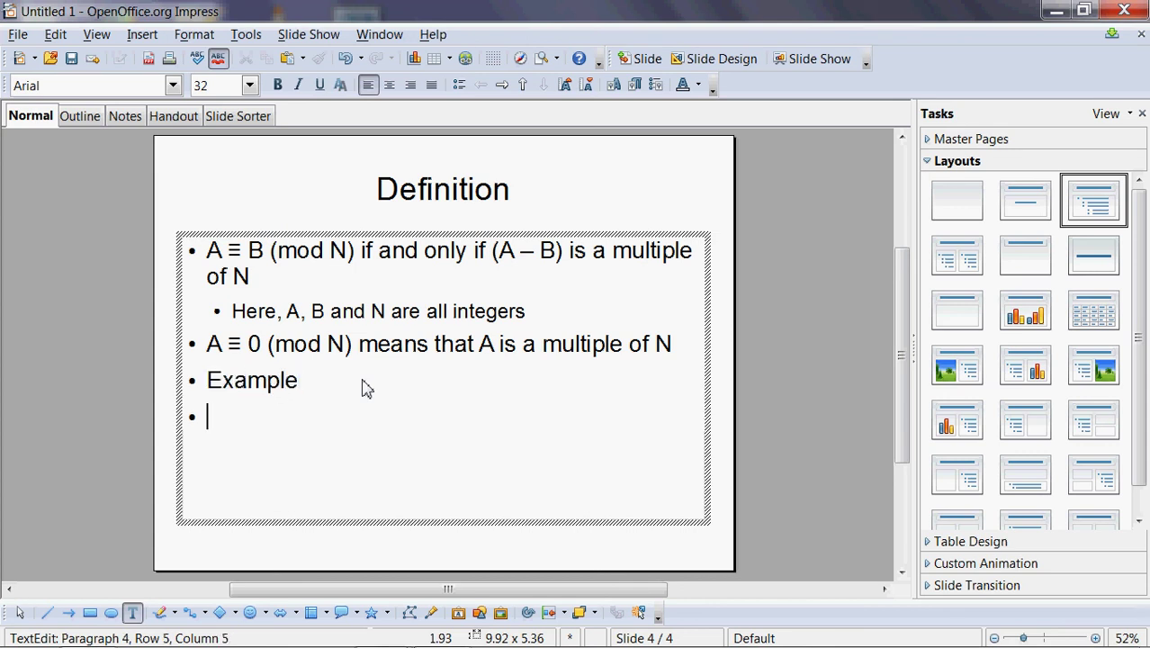
key(Tab)
text(16 )
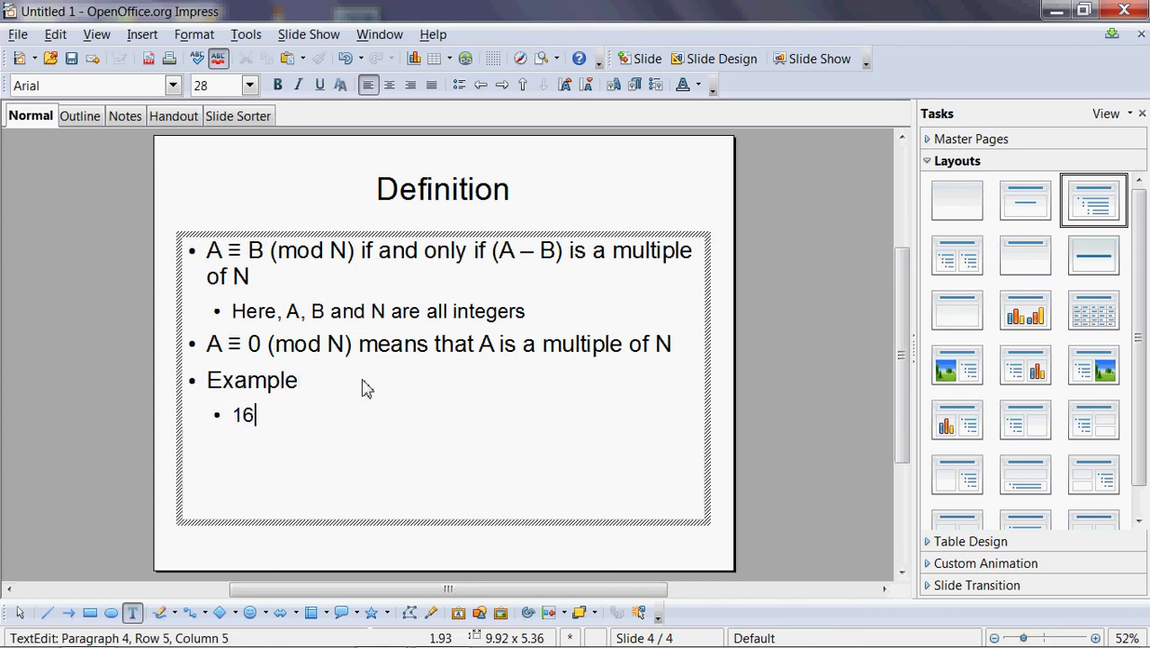
text(≡ )
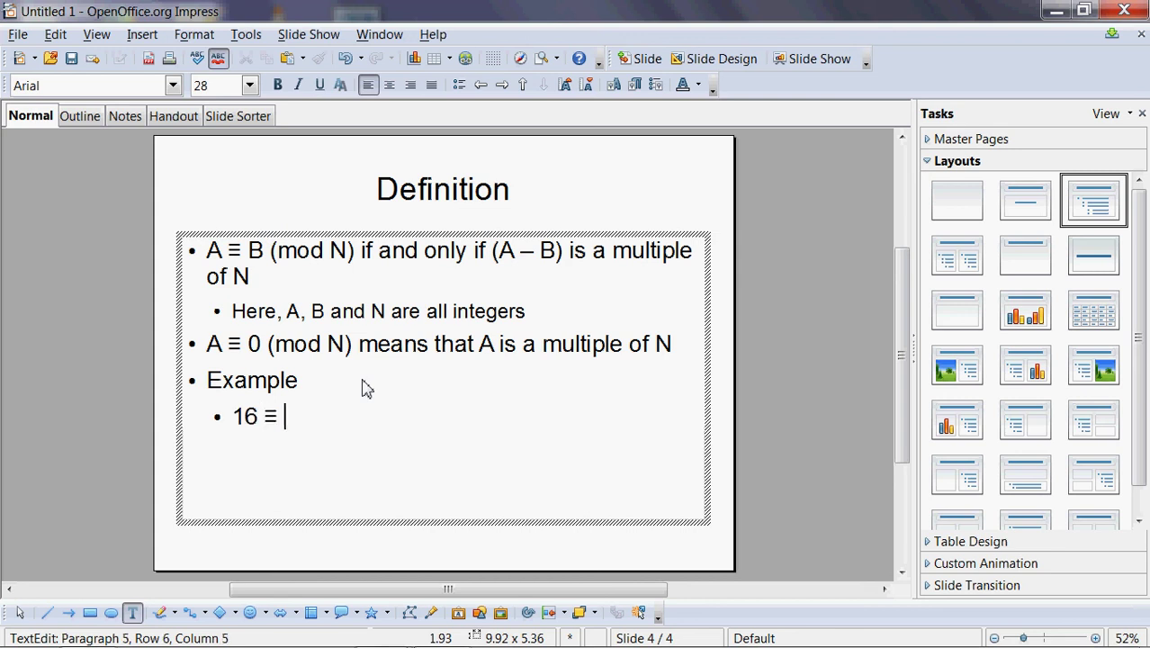
text(0 (mod 4))
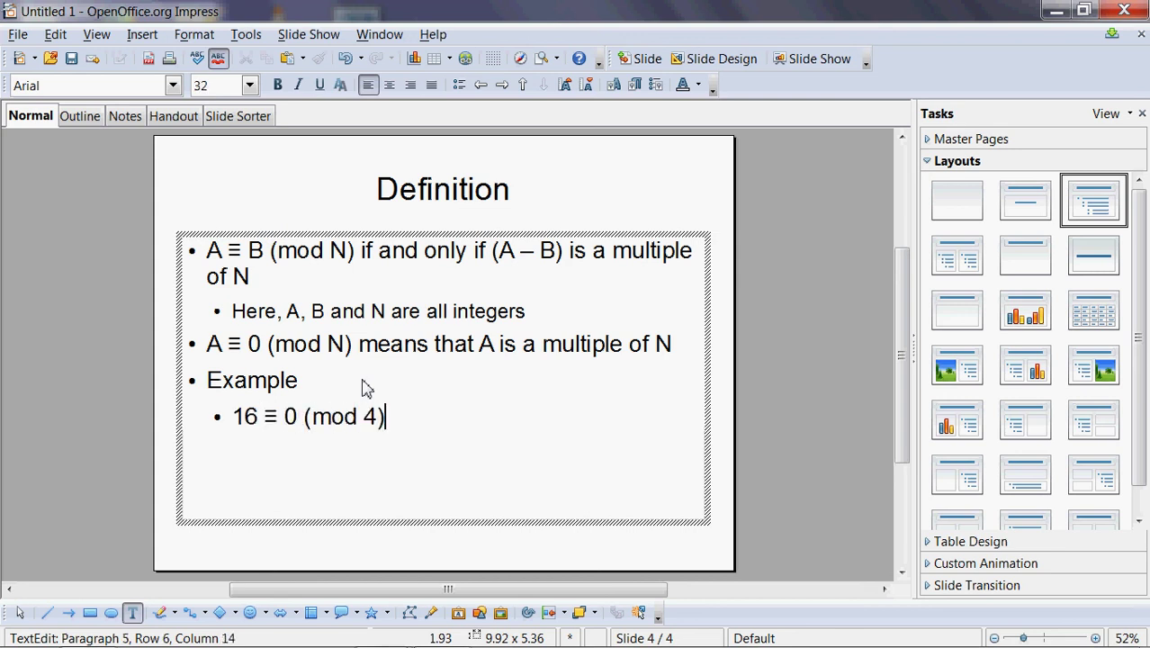
text( because )
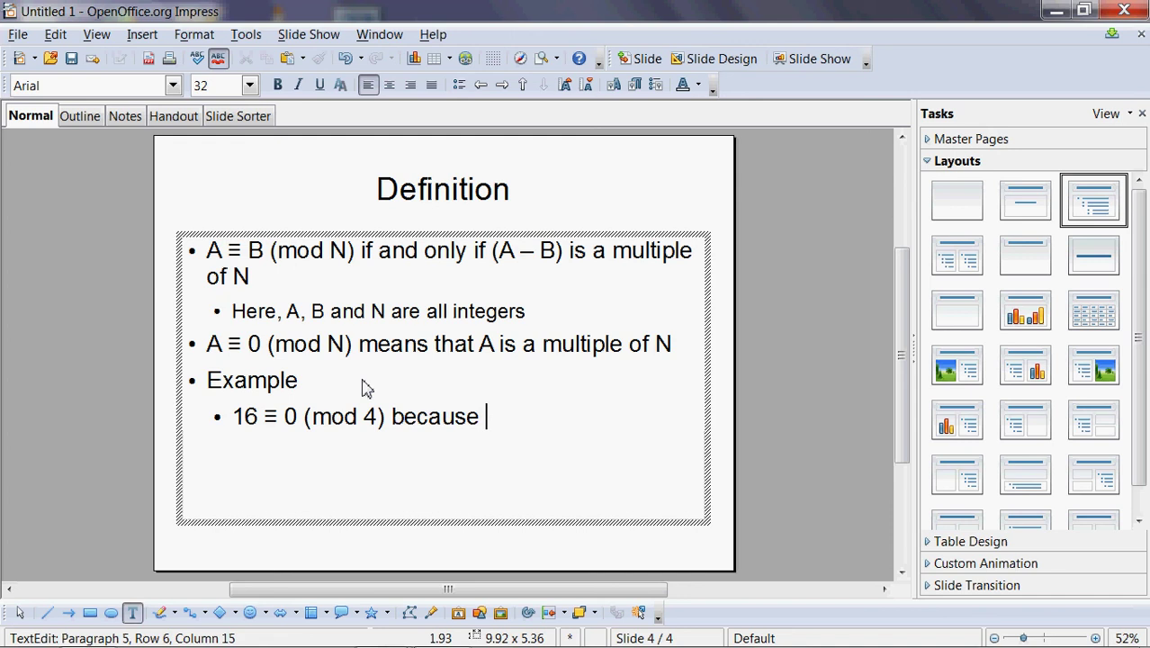
text(16 is a mu)
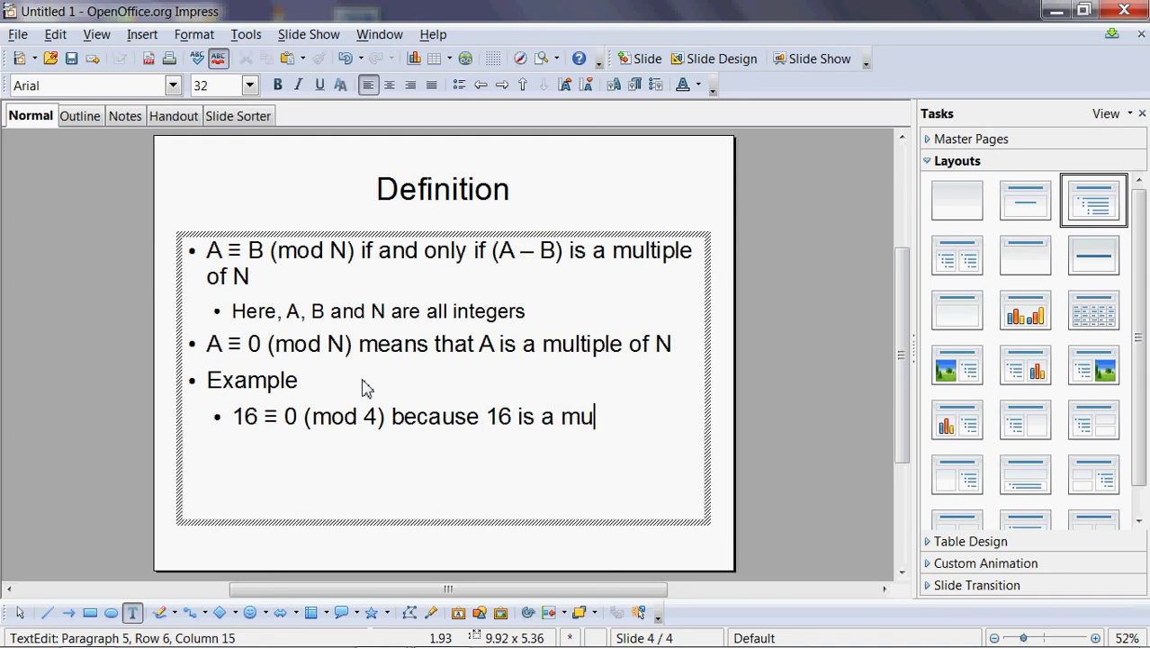
text(ltiple of 4)
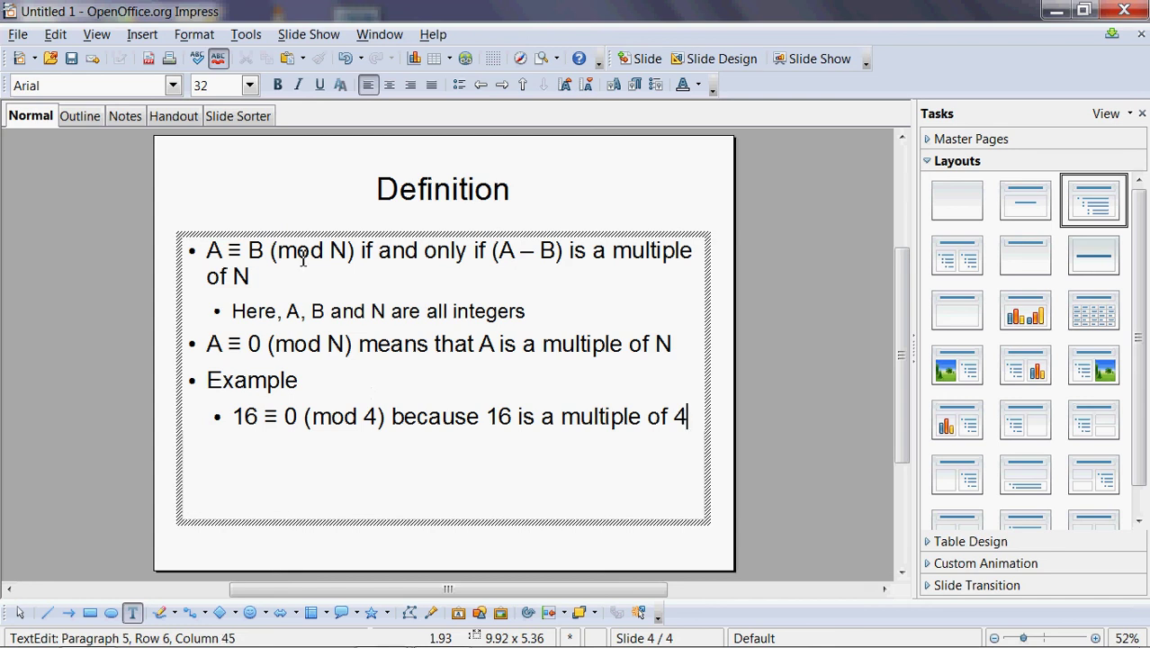
Insert a new slide after the Definition slide and title it "Properties"
click(143, 36)
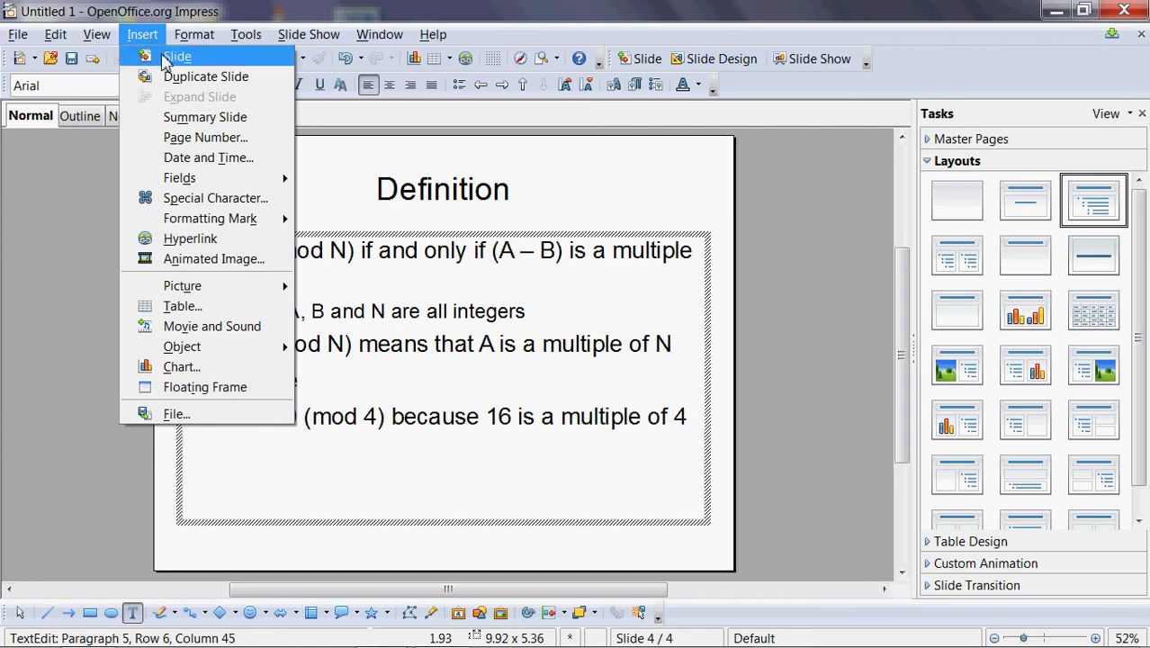
click(171, 56)
click(389, 189)
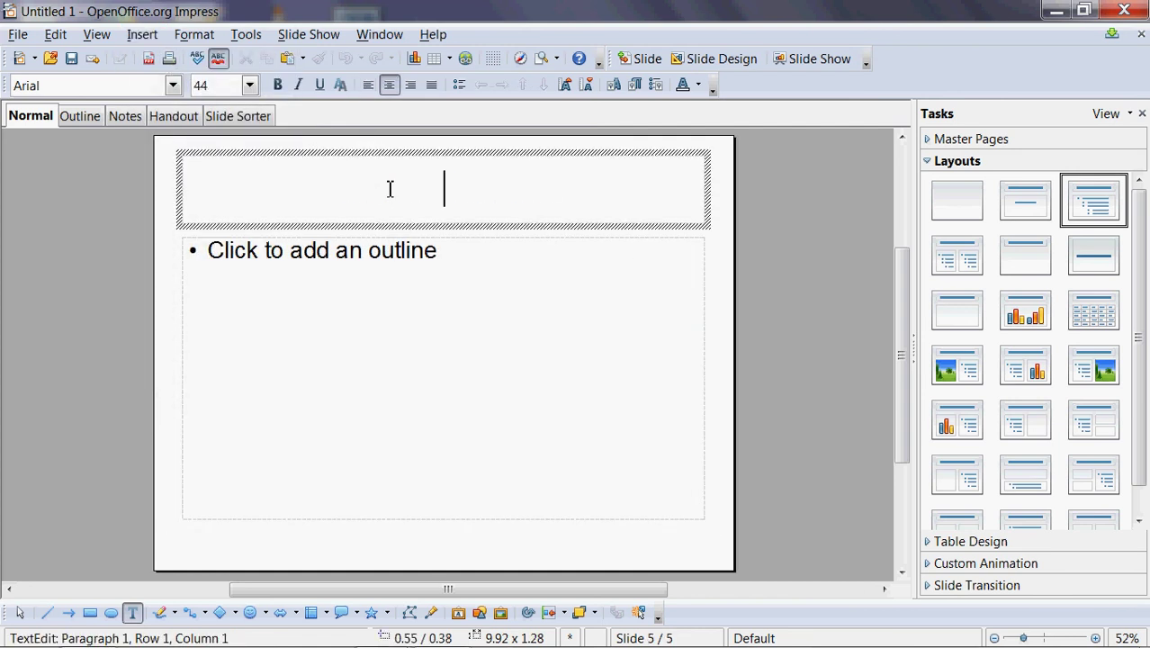
text(Properties)
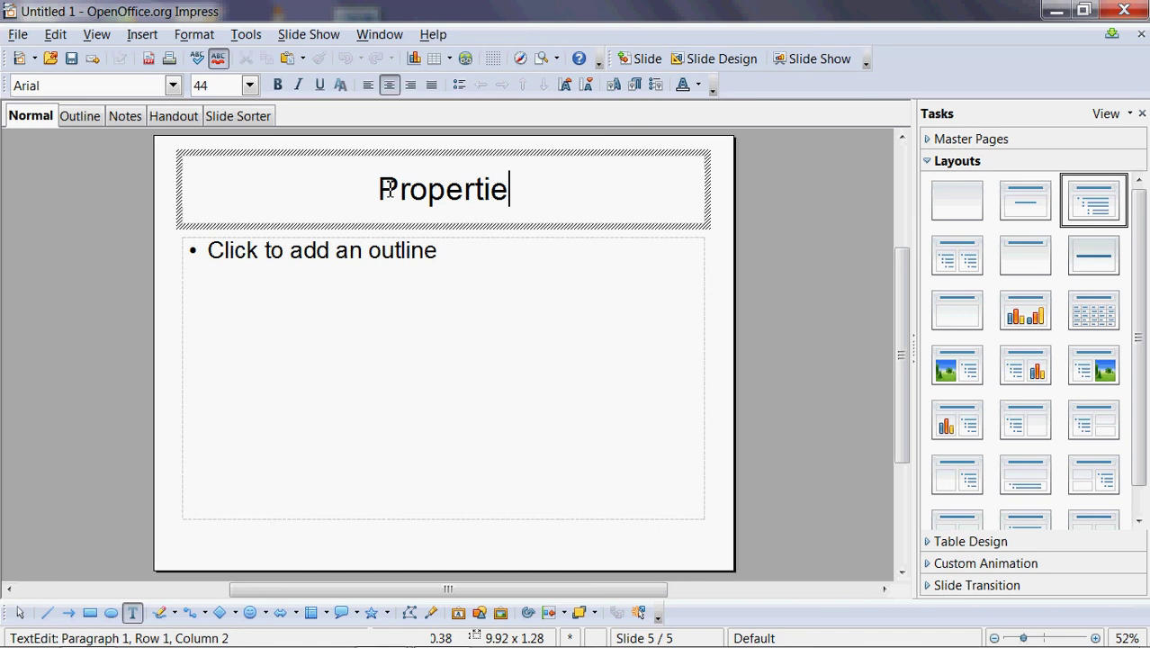
Start the first outline bullet of the Properties slide with "You can add, subtract or multiply the same number from both"
click(418, 256)
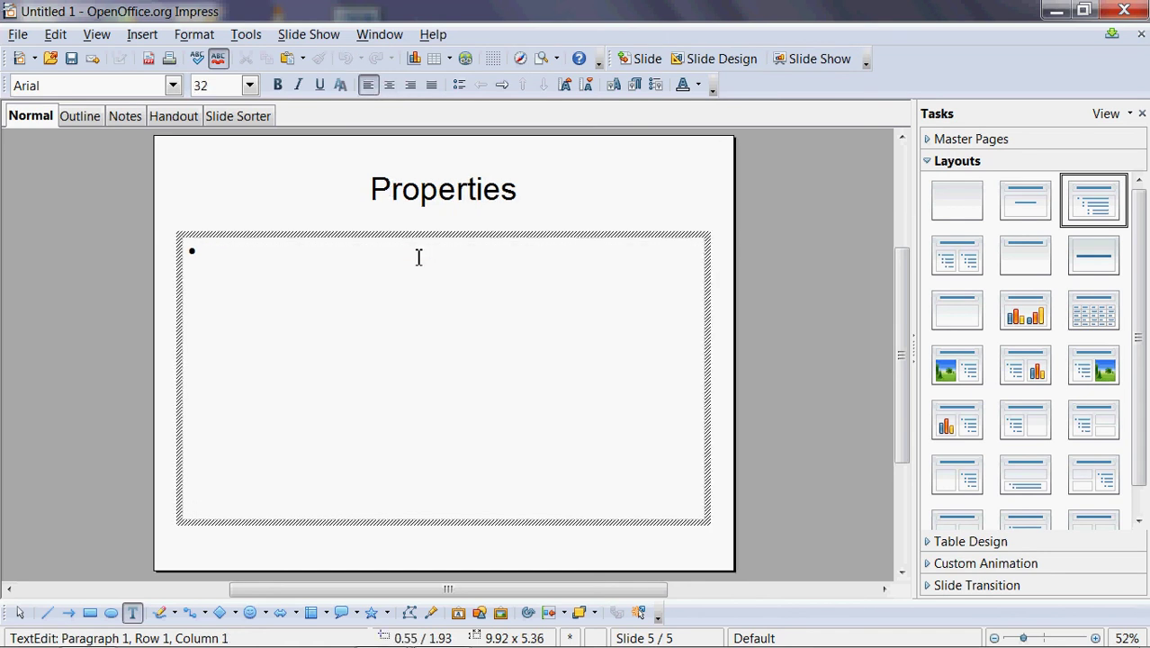
text(You c)
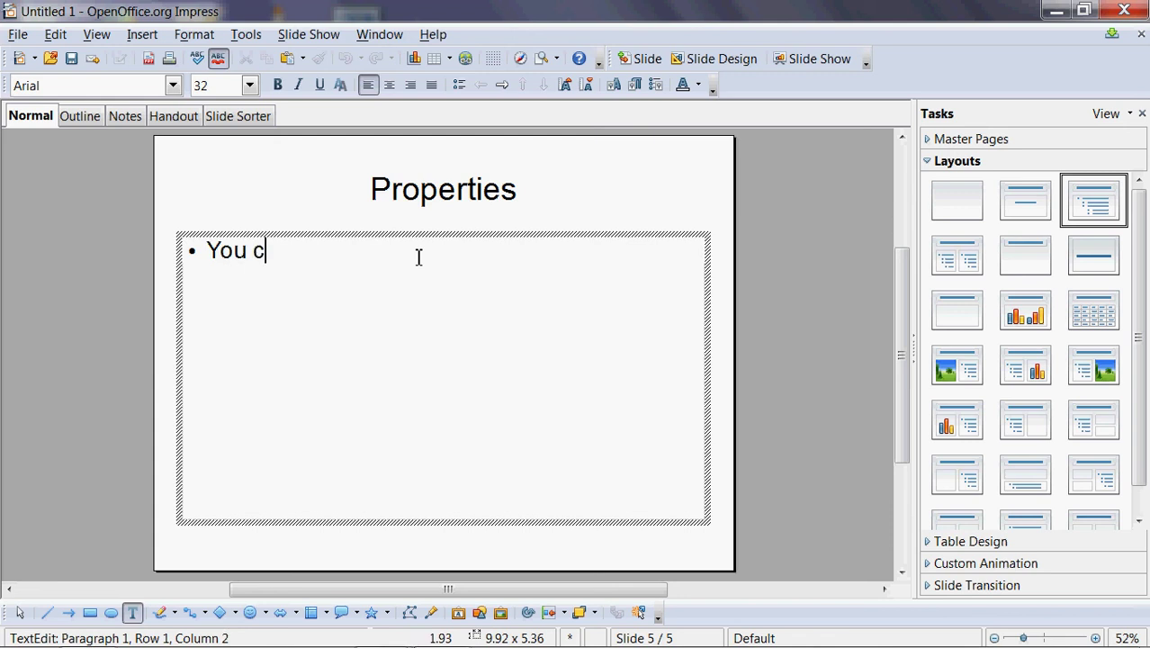
text(an add, subtra)
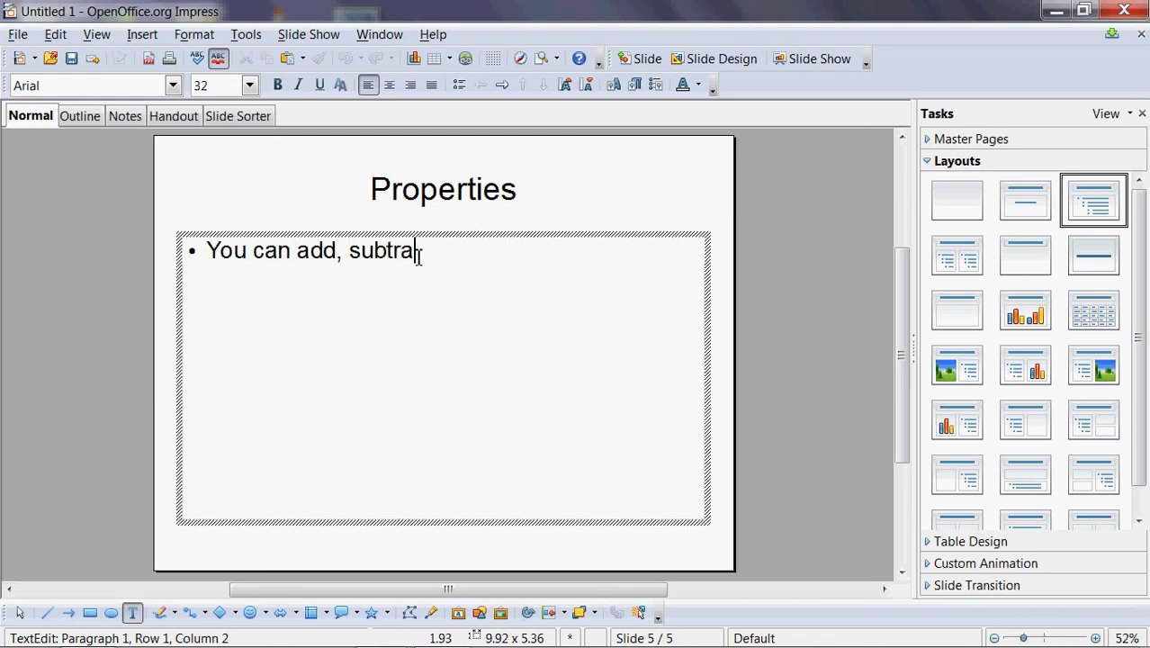
text(ct or mul)
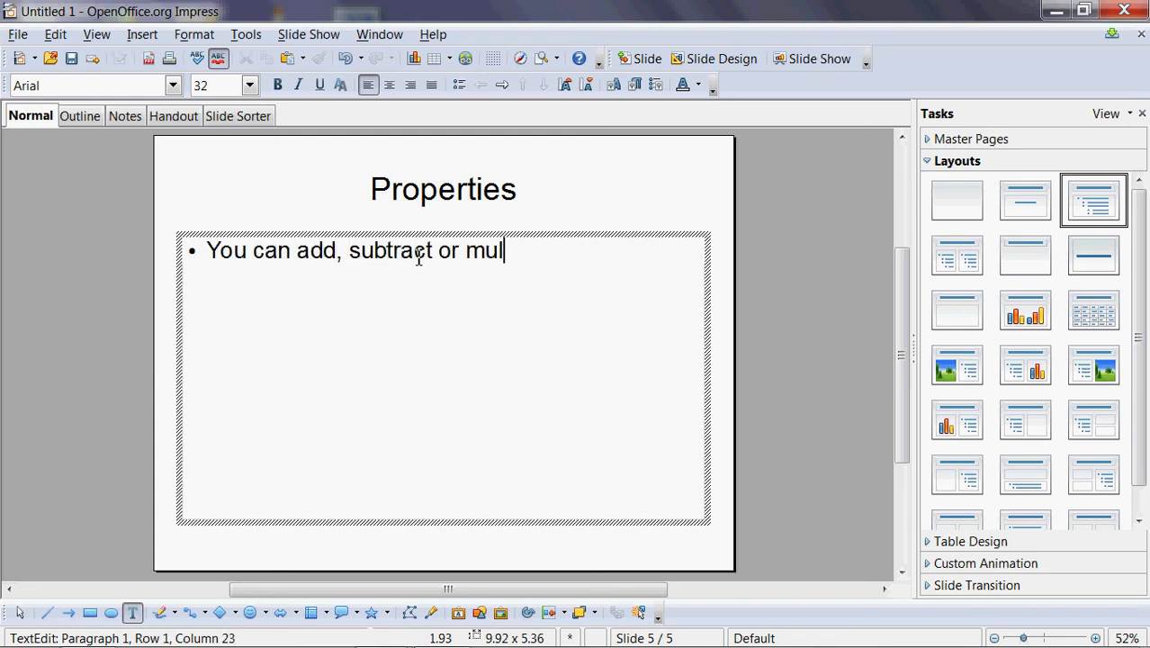
text(tiply the san)
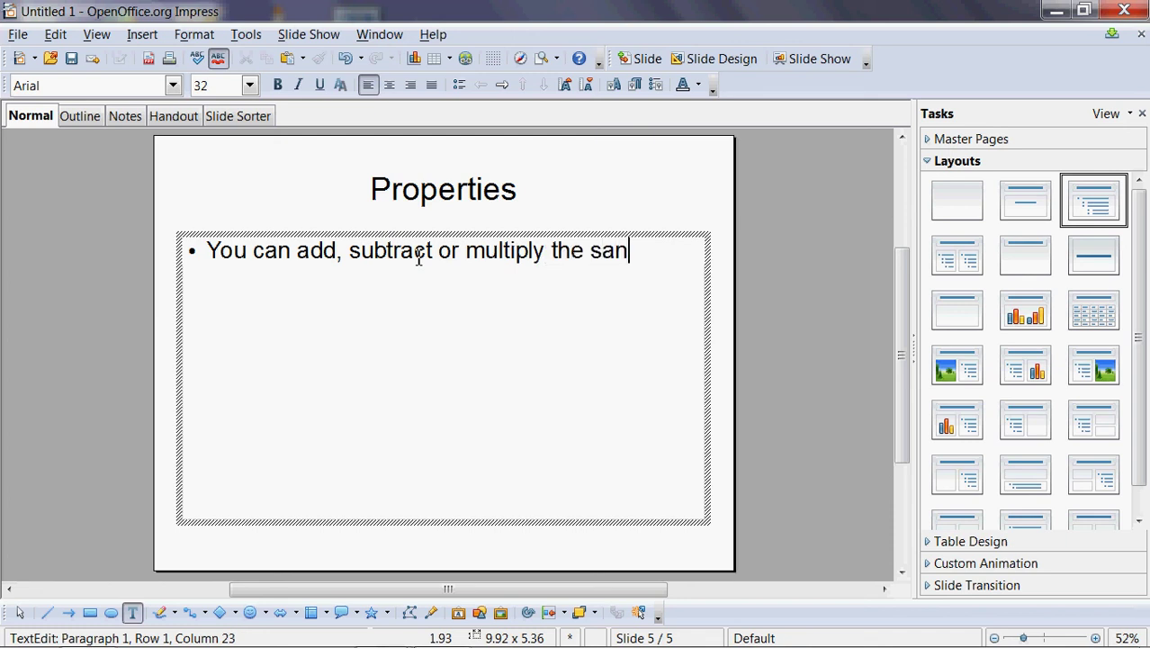
key(BackSpace)
text(me num)
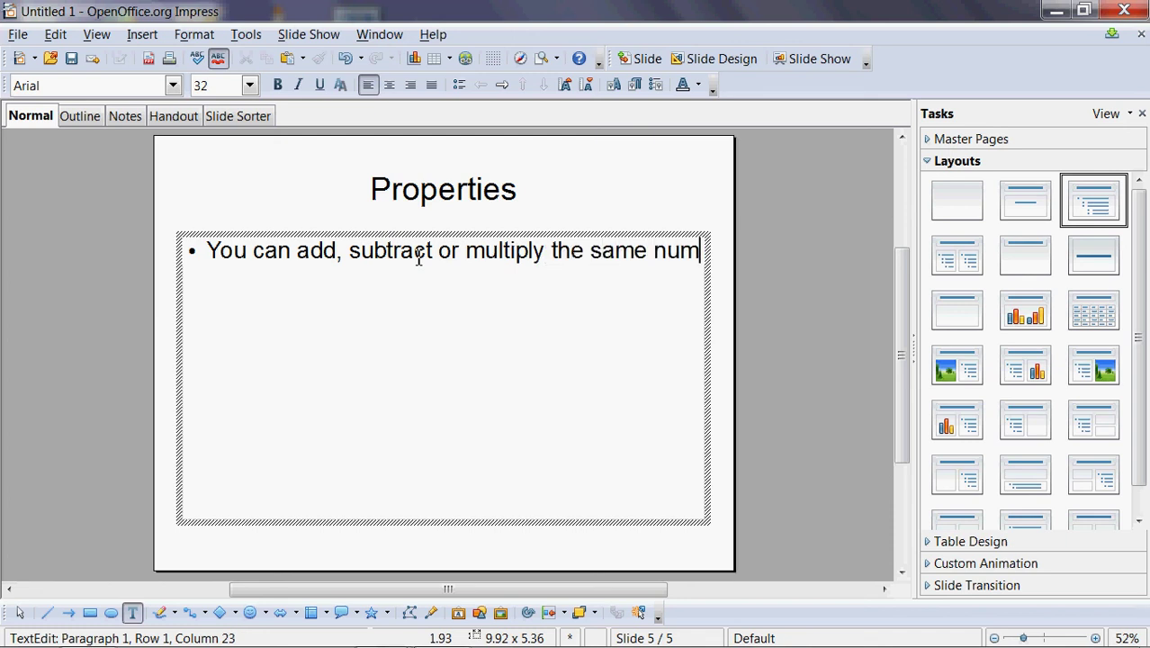
text(ber from both)
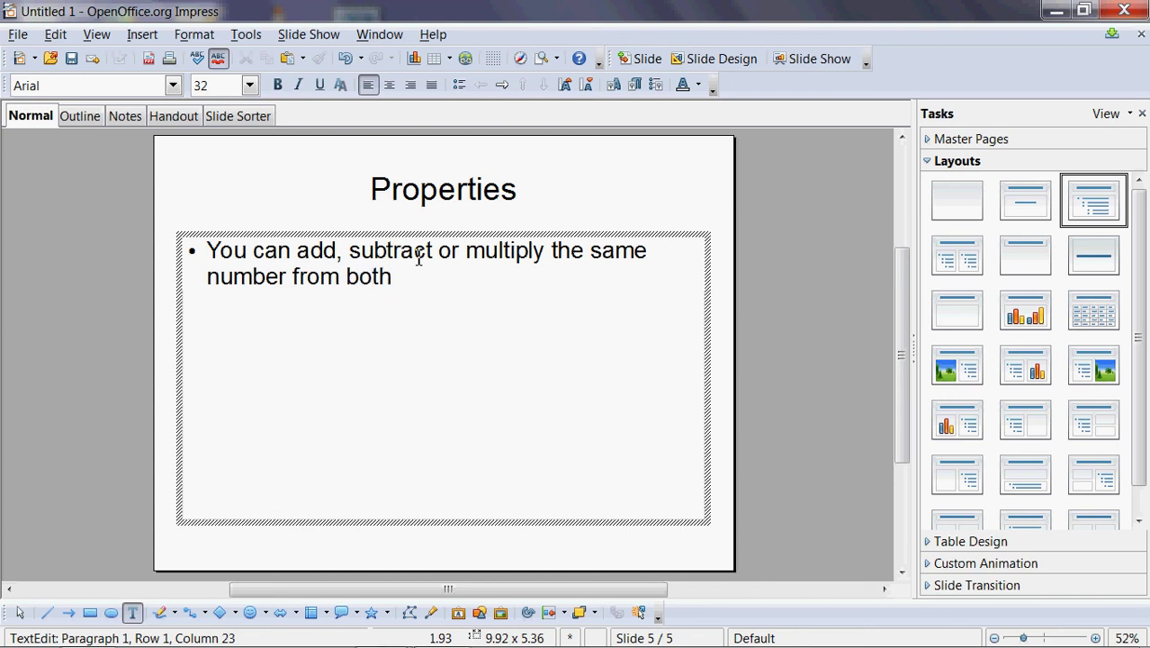
Replace "from" with "to" in the first Properties bullet and complete it with "both sides of a modular relation"
key(ctrl+Left)
key(Left)
key(ctrl+shift+Left)
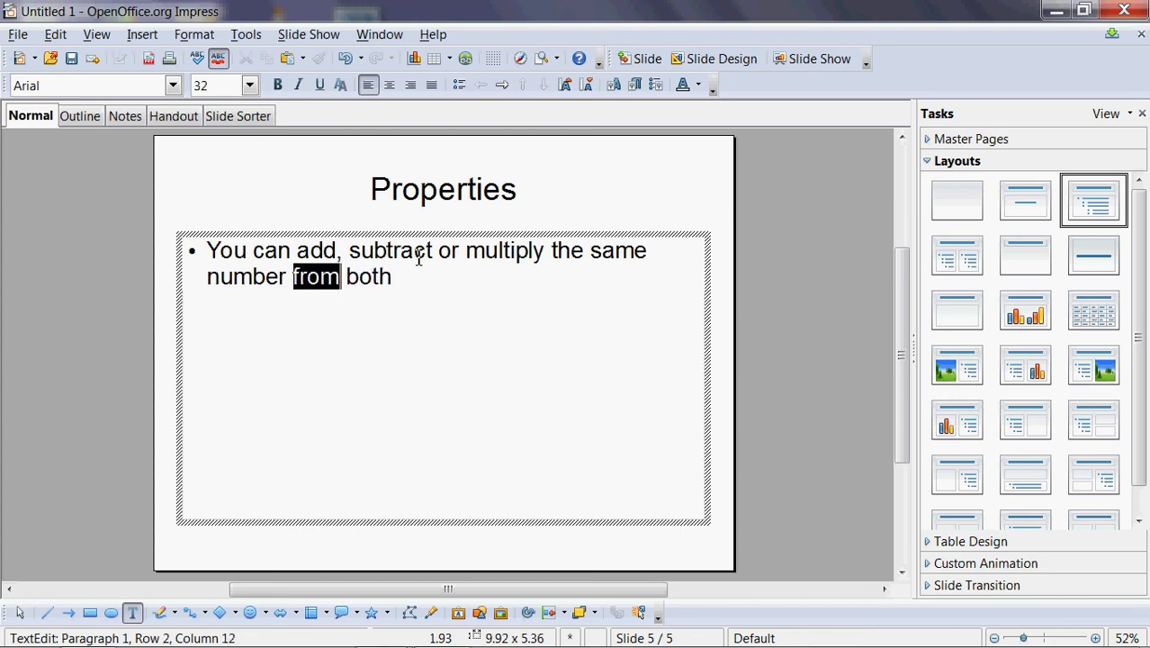
text(to)
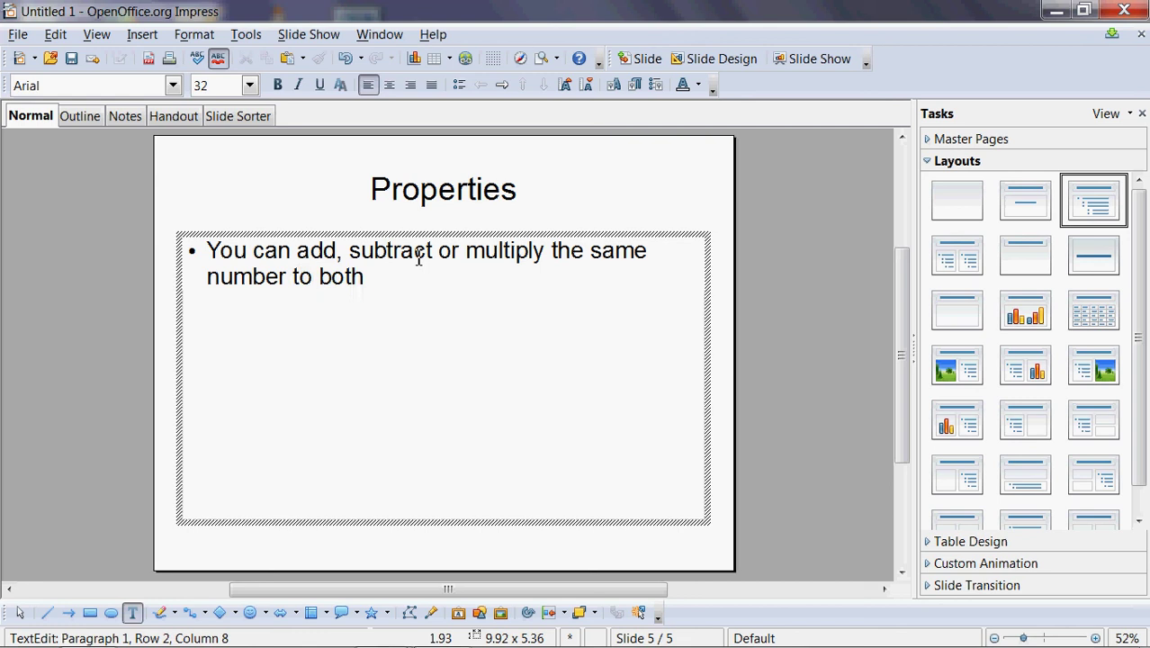
text( both sides of a m)
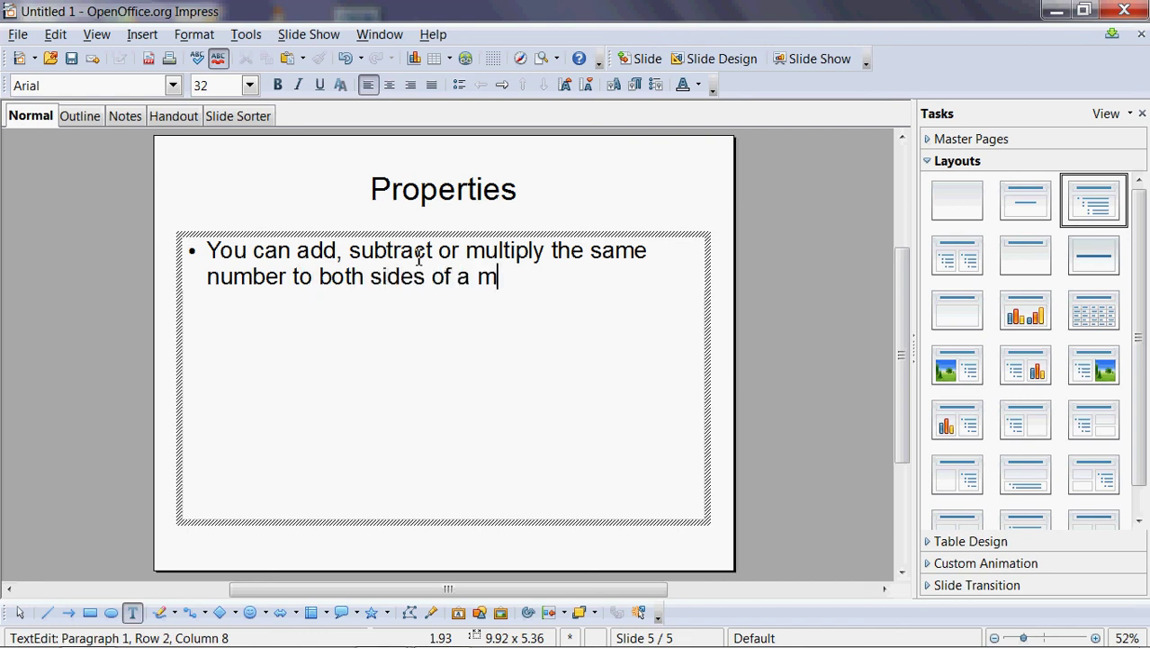
text(odular relation)
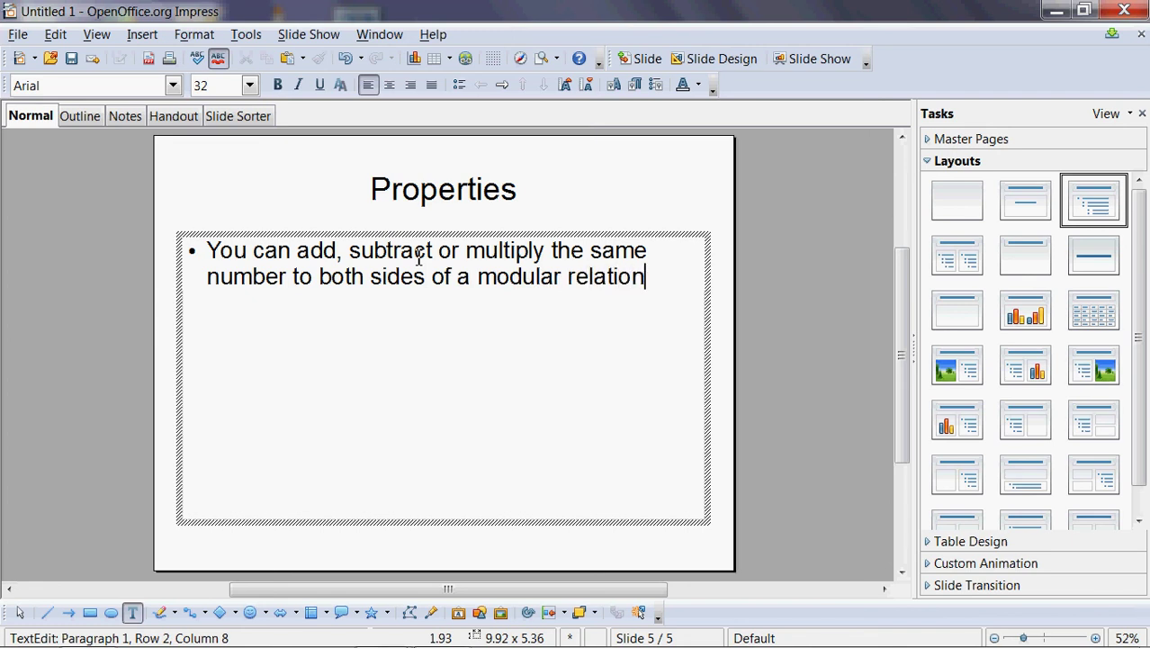
Add the sub-bullet "If A ≡ B (mod N) then" below the first bullet of the Properties slide
key(Return)
key(Tab)
text(If )
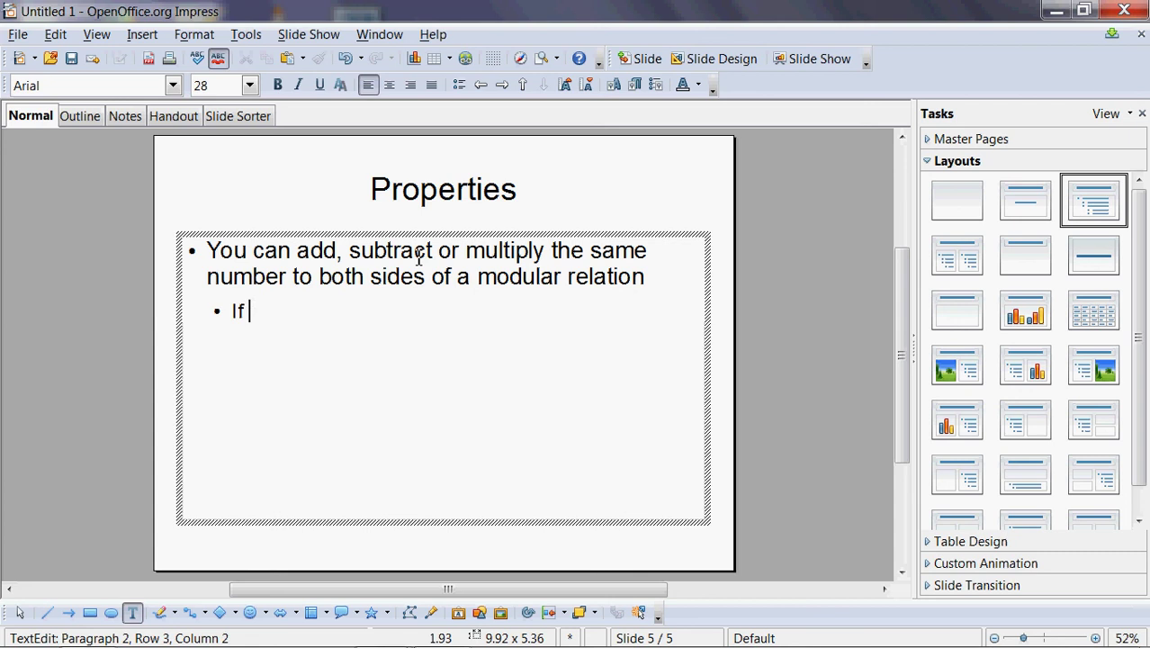
text(A ≡)
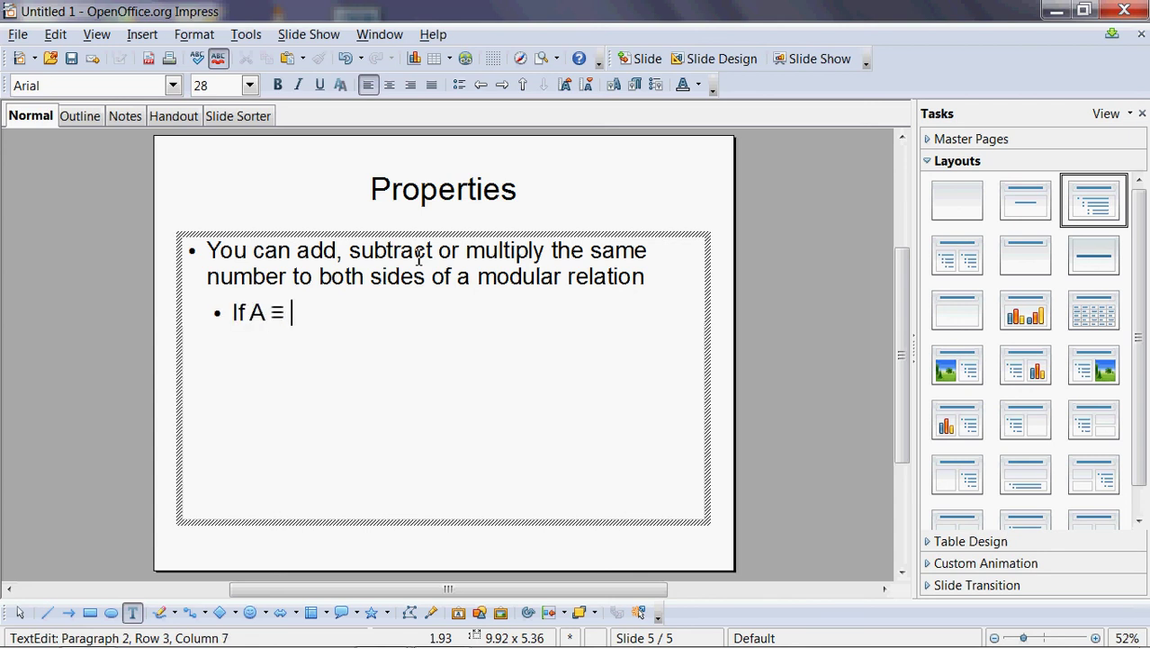
text( B (mod N) then)
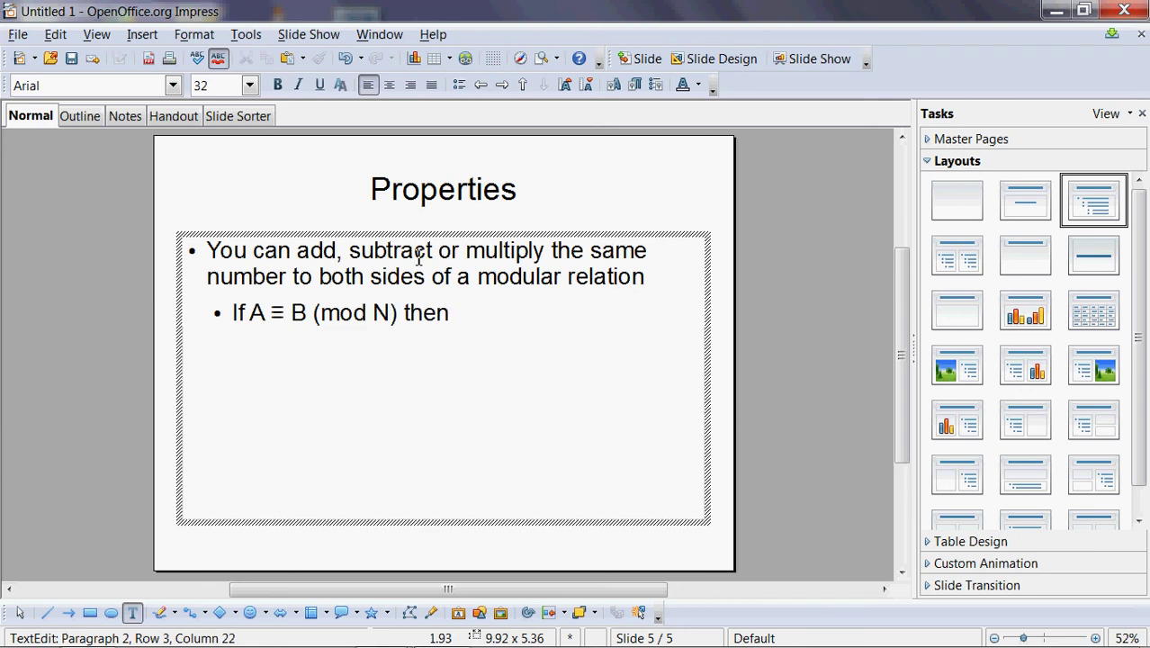
text(  A)
key(BackSpace)
key(BackSpace)
Add the third-level item "A+c ≡ B+c (mod N)" under the sub-bullet and start another item at the same level
key(Return)
key(Tab)
text(A+c ≡ B)
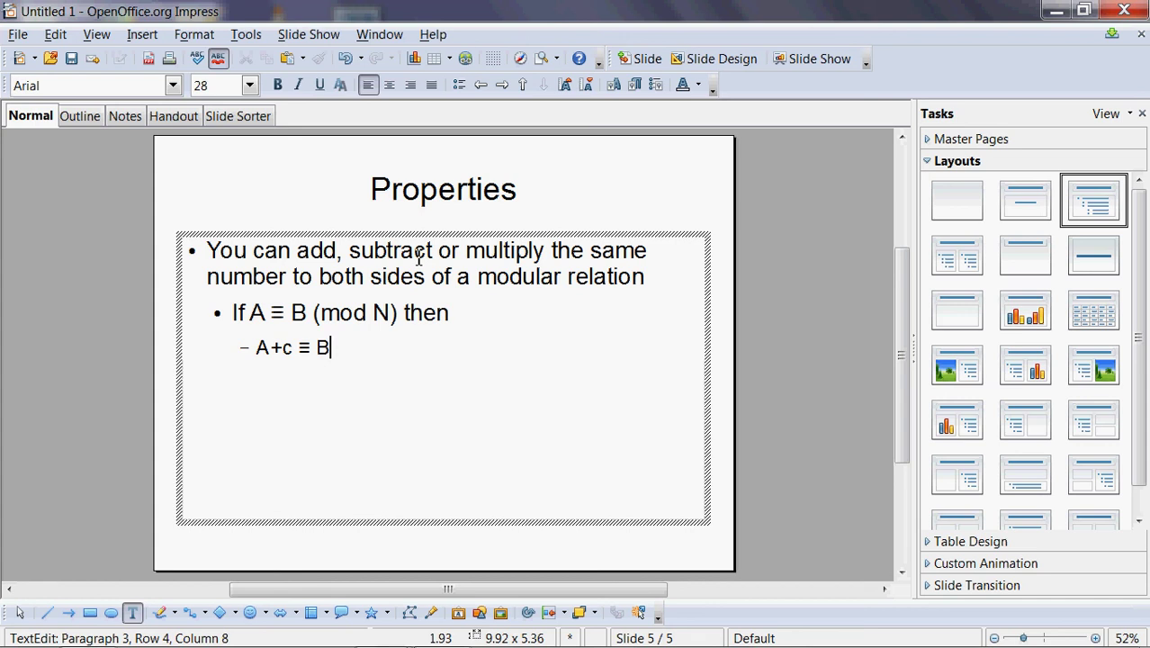
text(+c (mod N))
key(Return)
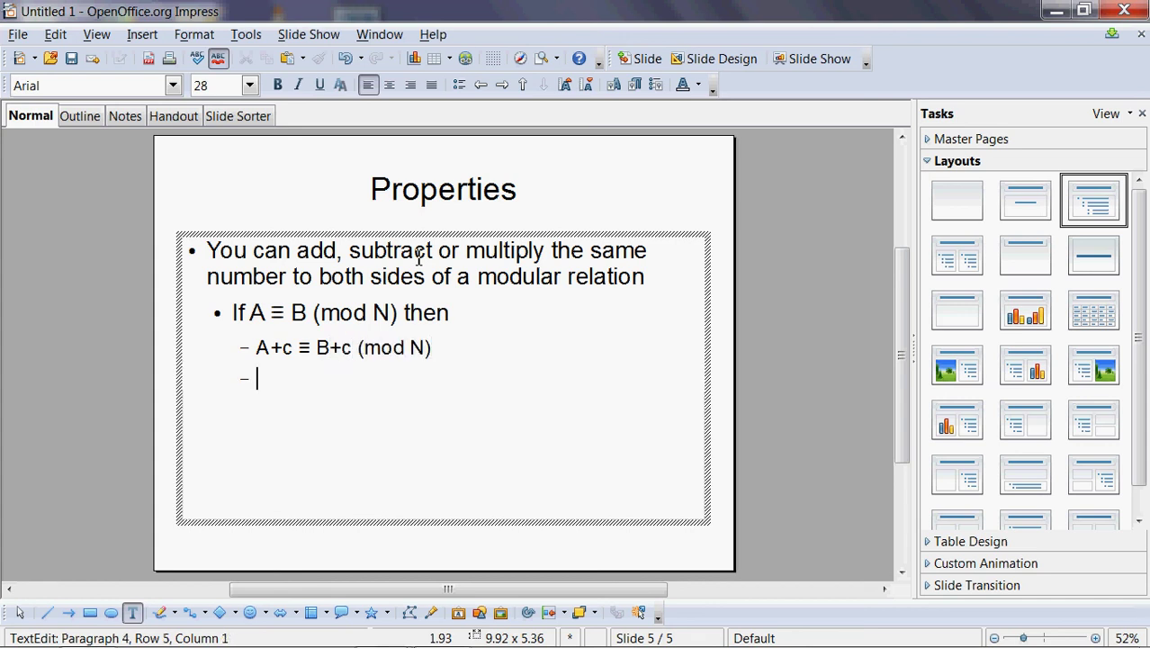
Duplicate the addition congruence into the empty item and change both plus signs so it reads "A-c ≡ B-c (mod N)"
key(shift+End)
key(ctrl+c)
key(Down)
key(ctrl+v)
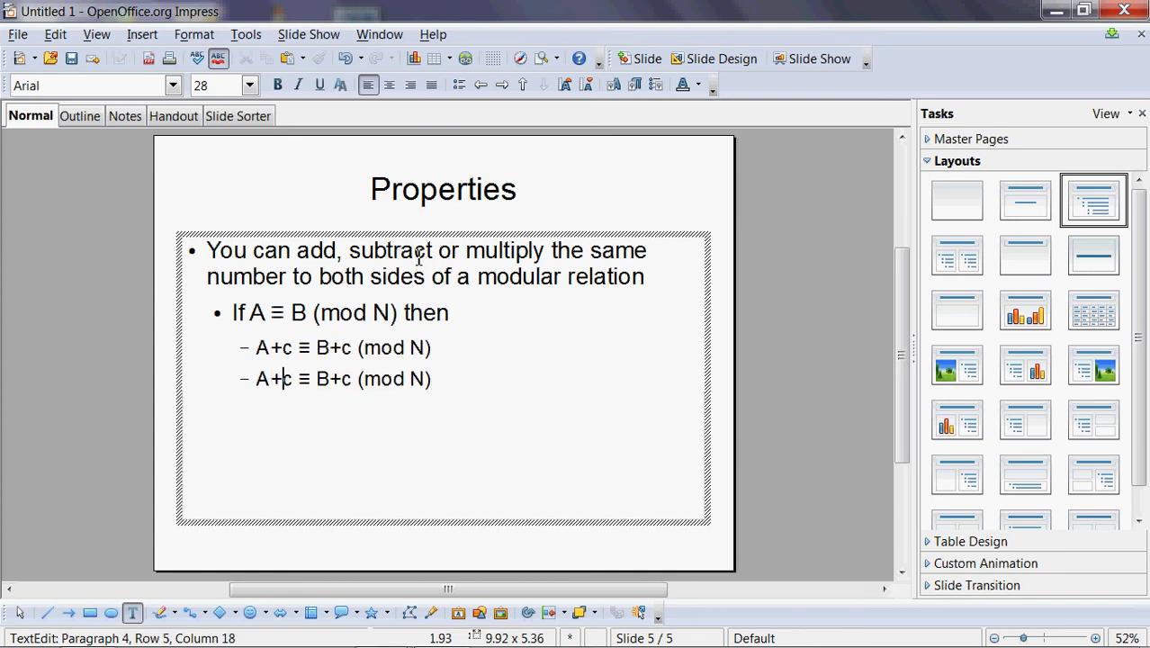
key(shift+Left)
text(-)
key(Right)
key(Right)
key(Right)
key(Right)
key(Right)
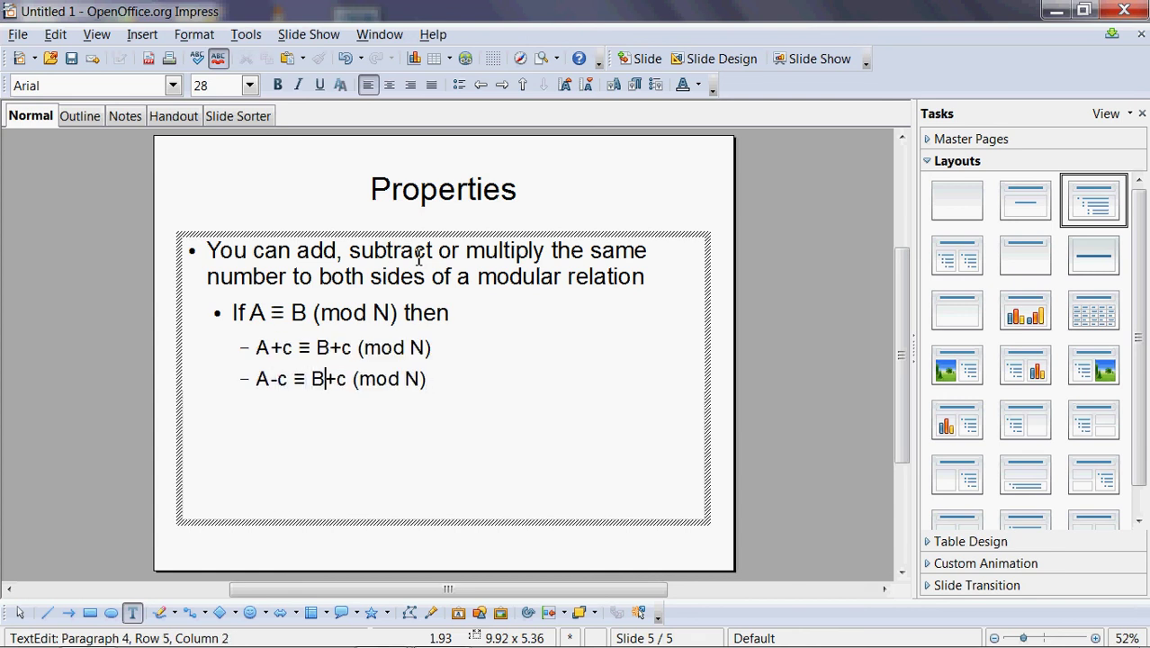
key(shift+Left)
text(-)
key(End)
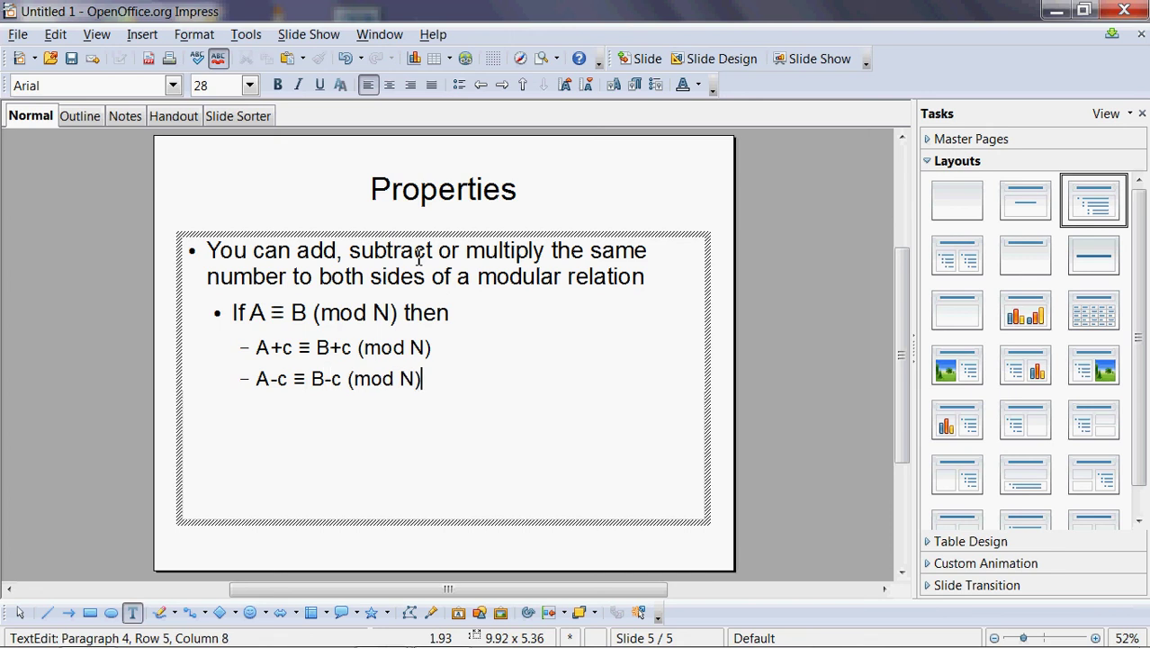
Paste the copied congruence as a third item and delete its plus signs so it reads "Ac ≡ Bc (mod N)"
key(ctrl+v)
key(Left)
key(Left)
key(Left)
key(Left)
key(Left)
key(Left)
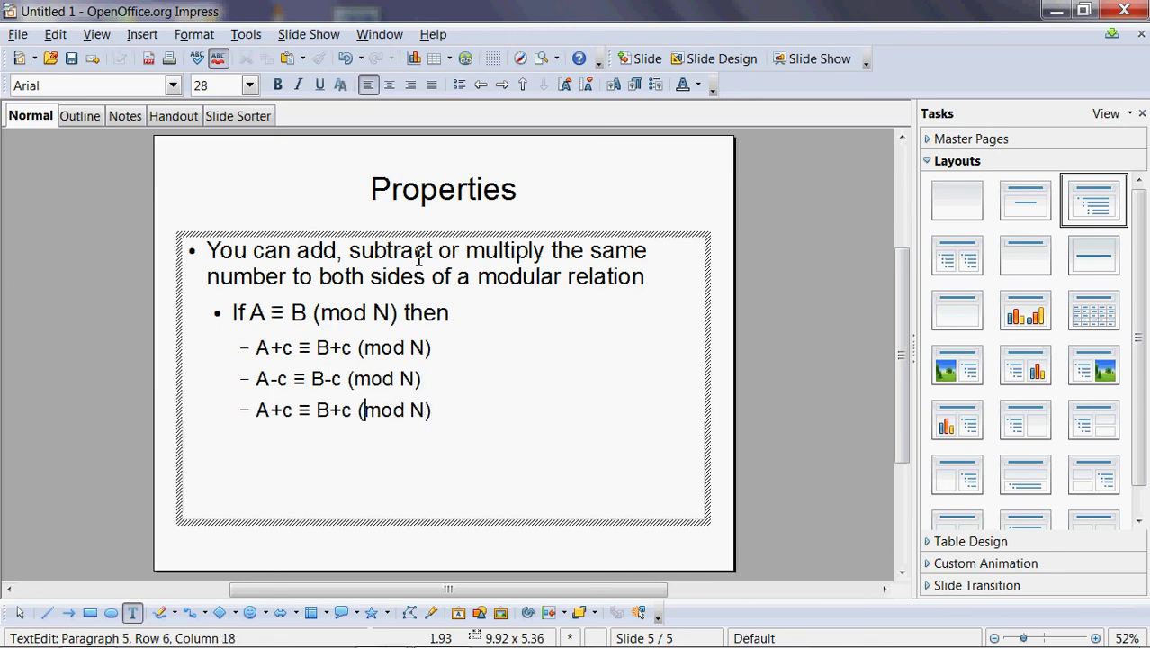
key(Right)
key(Right)
key(BackSpace)
key(Right)
key(Right)
key(Right)
key(Right)
key(BackSpace)
key(End)
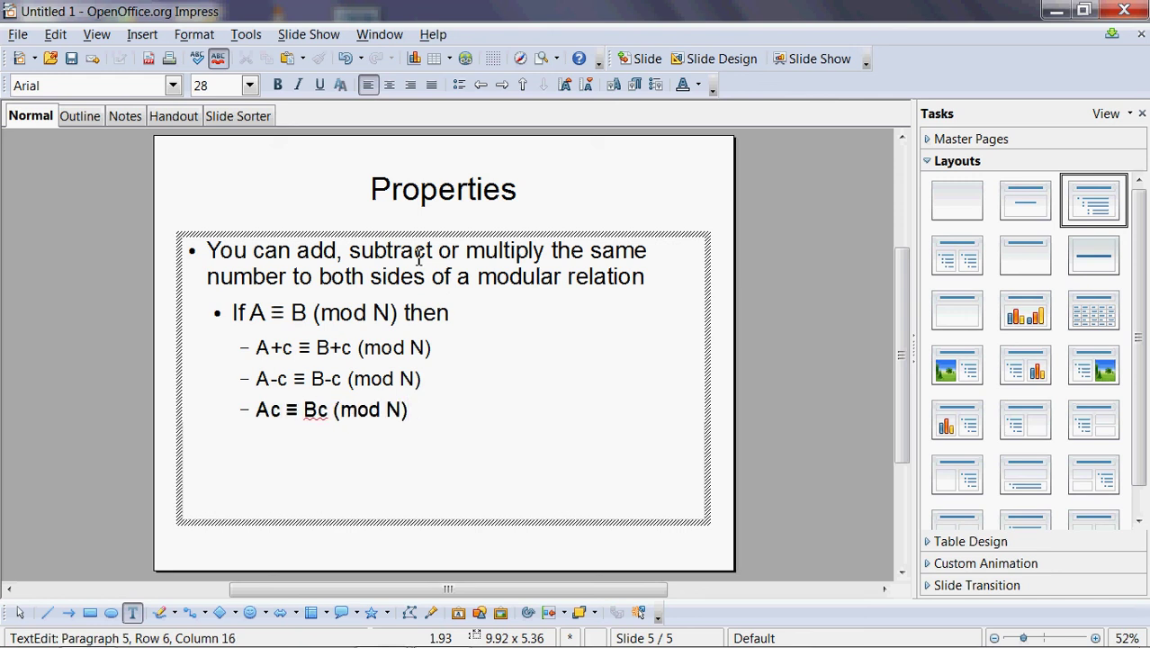
Remove the bold formatting from the line "Ac ≡ Bc (mod N)"
key(shift+Home)
key(ctrl+b)
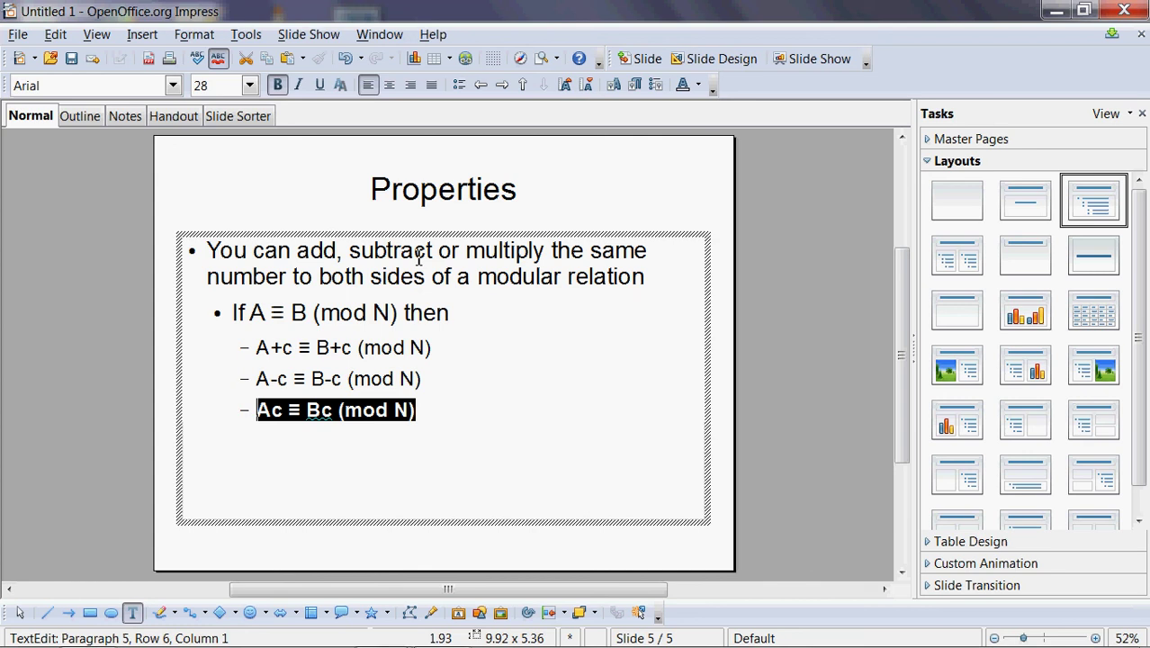
key(ctrl+z)
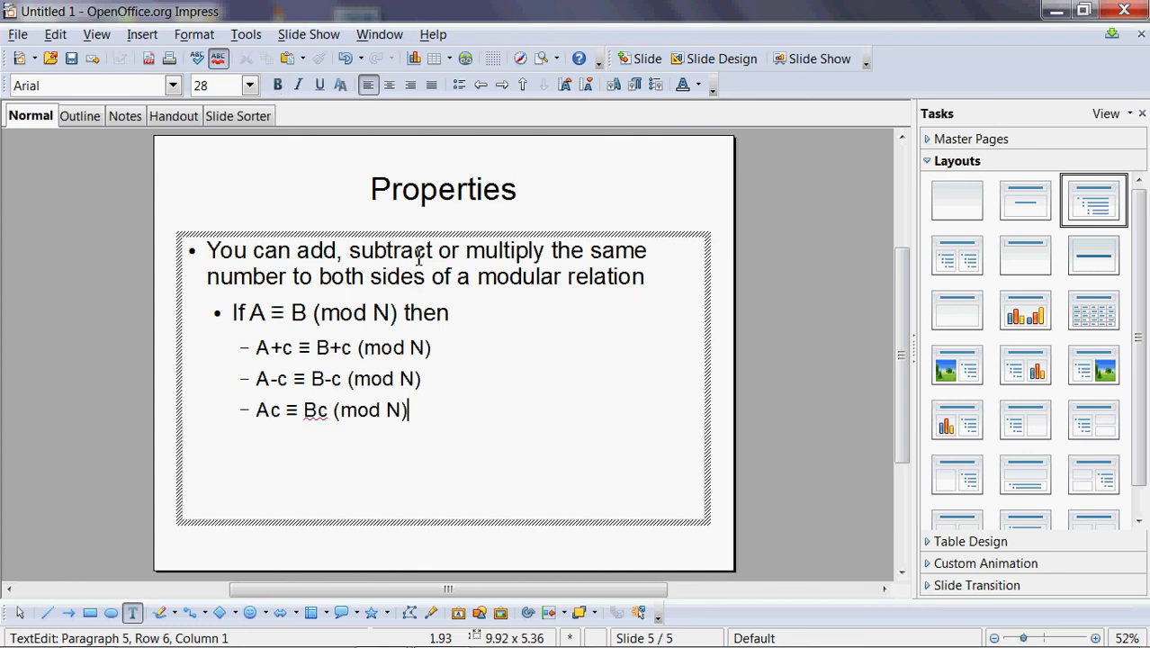
Review the congruence definition on the Definition slide and return to the Properties slide
key(Page_Up)
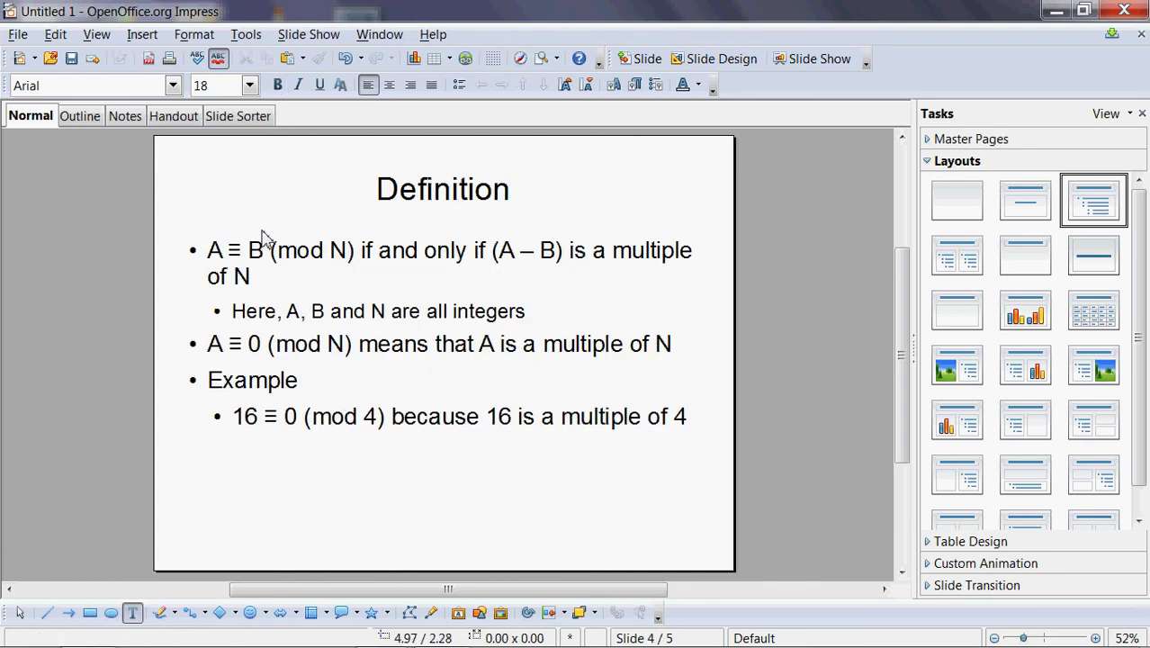
drag(206, 251, 256, 281)
key(Escape)
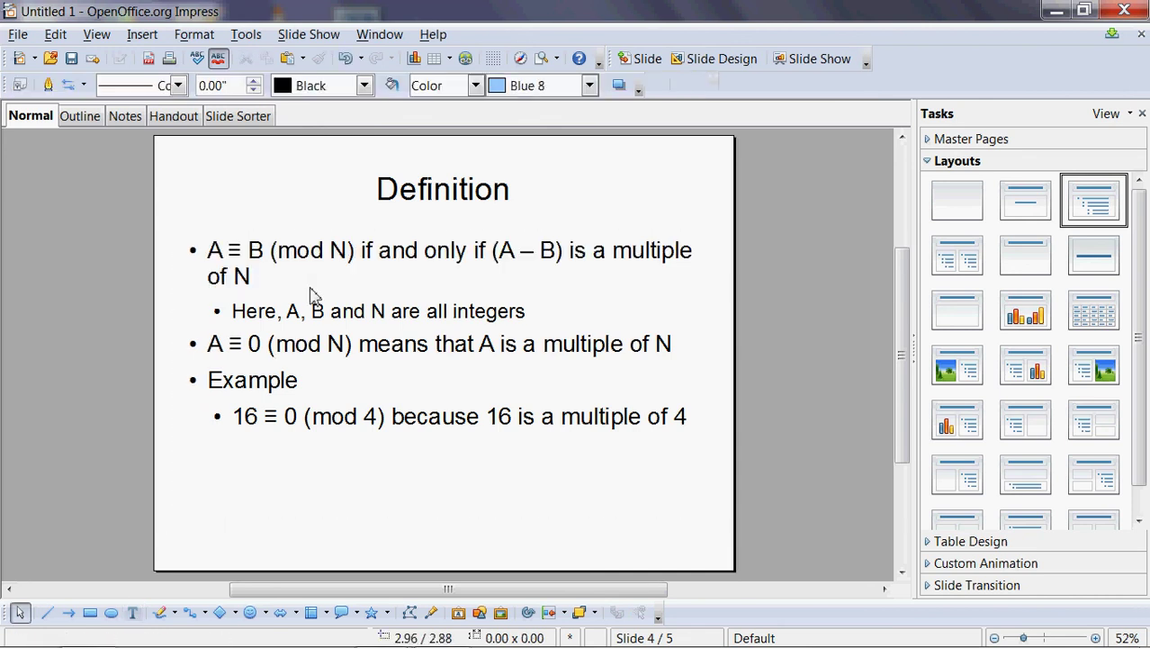
key(Page_Down)
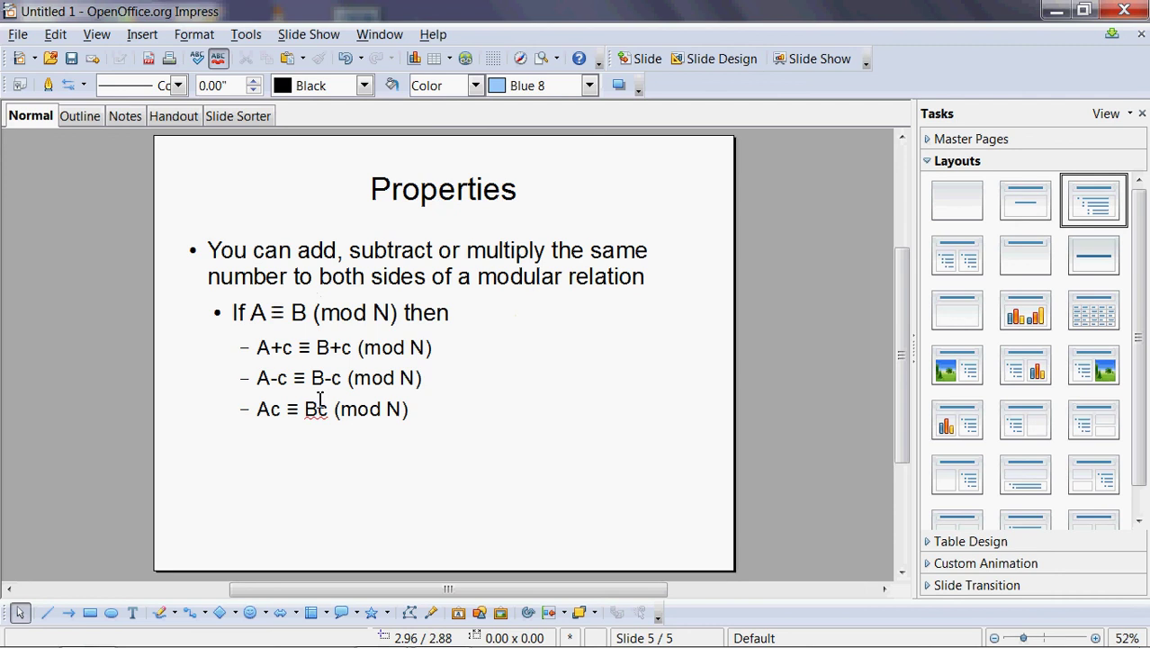
Add the second-level bullet "Proof for the first property:" below the multiplication congruence
click(435, 409)
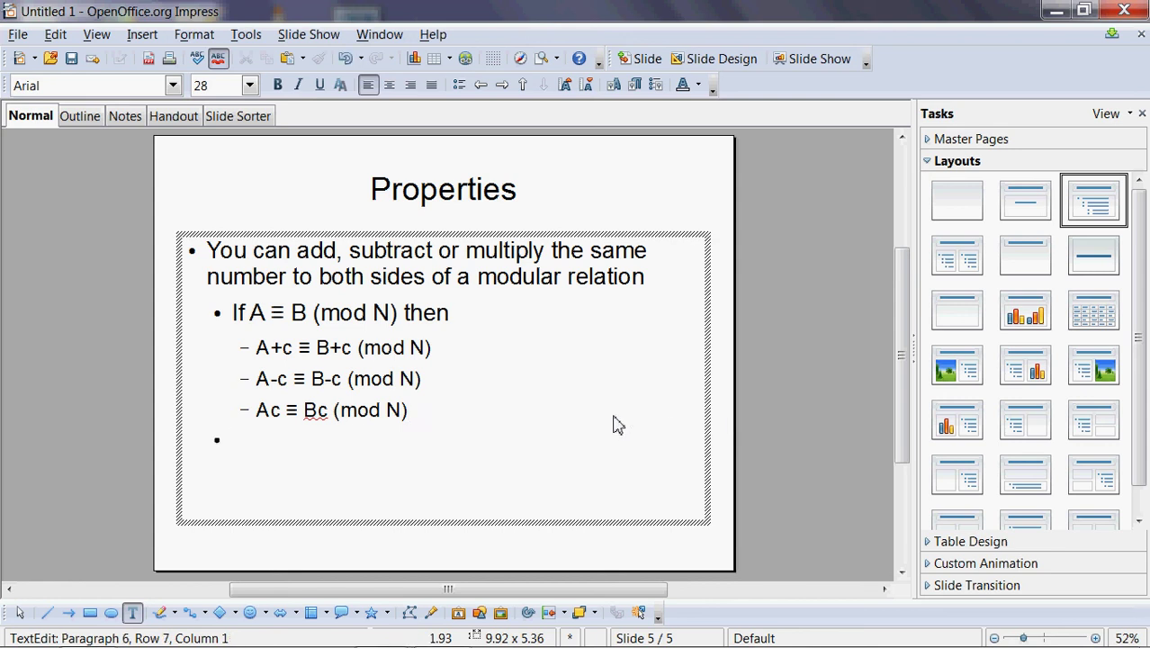
key(shift+Tab)
key(Tab)
text(Proof for the )
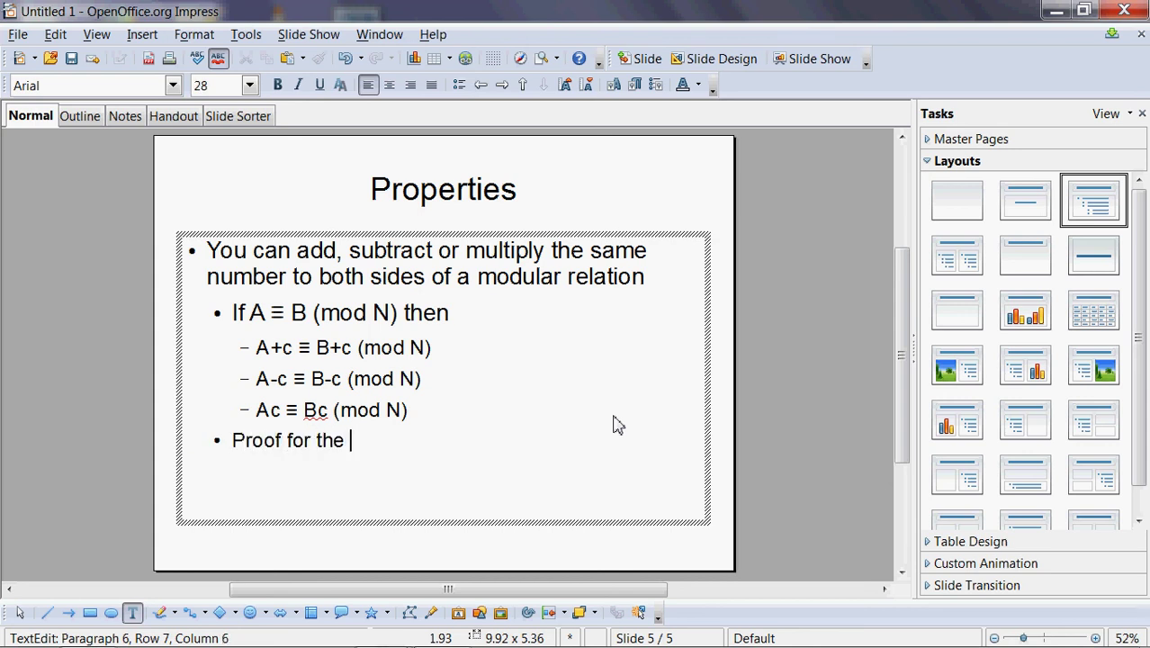
text(first property:)
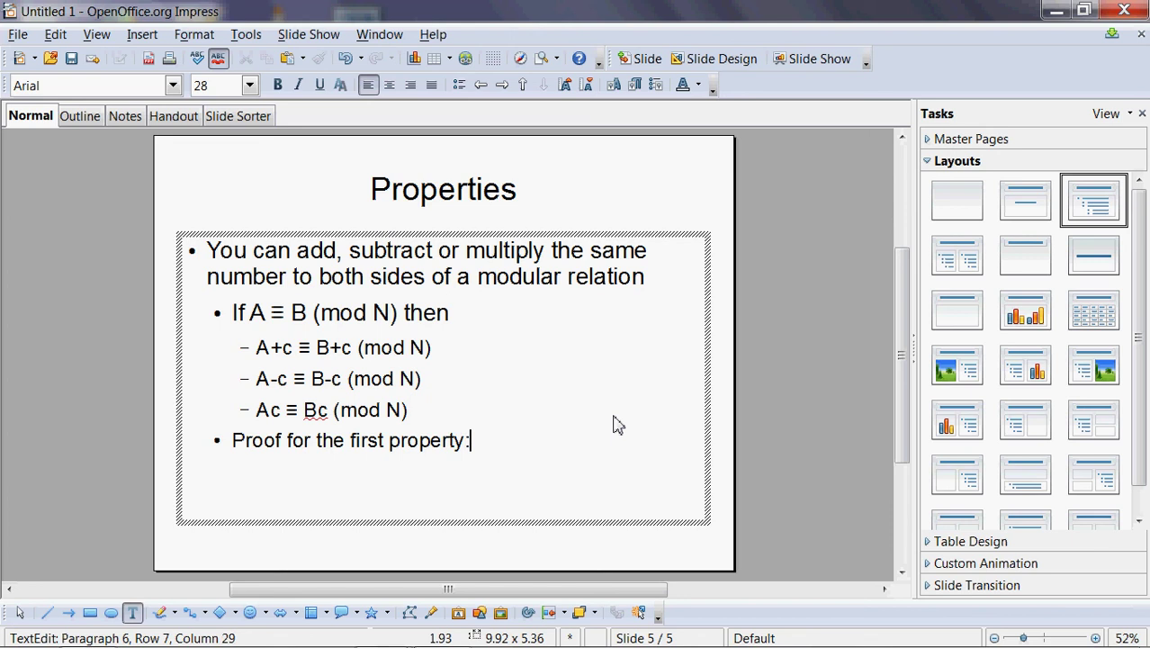
Start a bullet with "A ≡" below the proof heading, copying the congruence symbol from "If A ≡ B (mod N) then"
key(Return)
text(A)
key(BackSpace)
text(A)
key(ctrl+v)
key(shift+Home)
text(A)
key(Down)
key(Right)
key(Right)
key(Right)
key(Down)
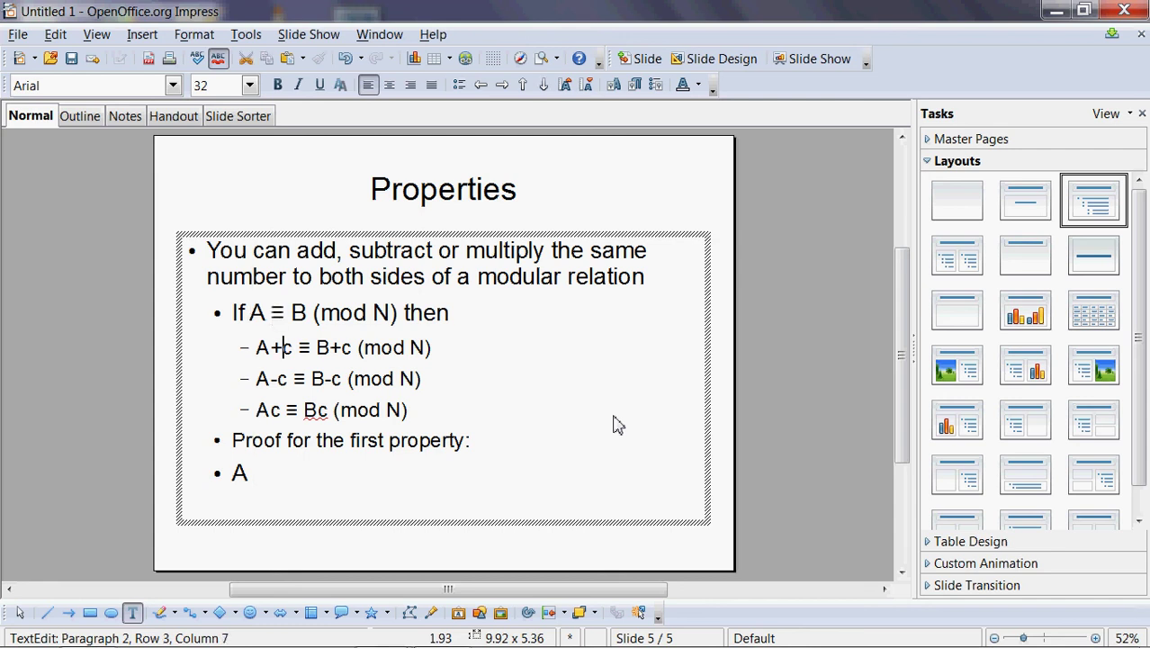
key(Down)
key(Down)
key(Down)
key(Down)
key(ctrl+v)
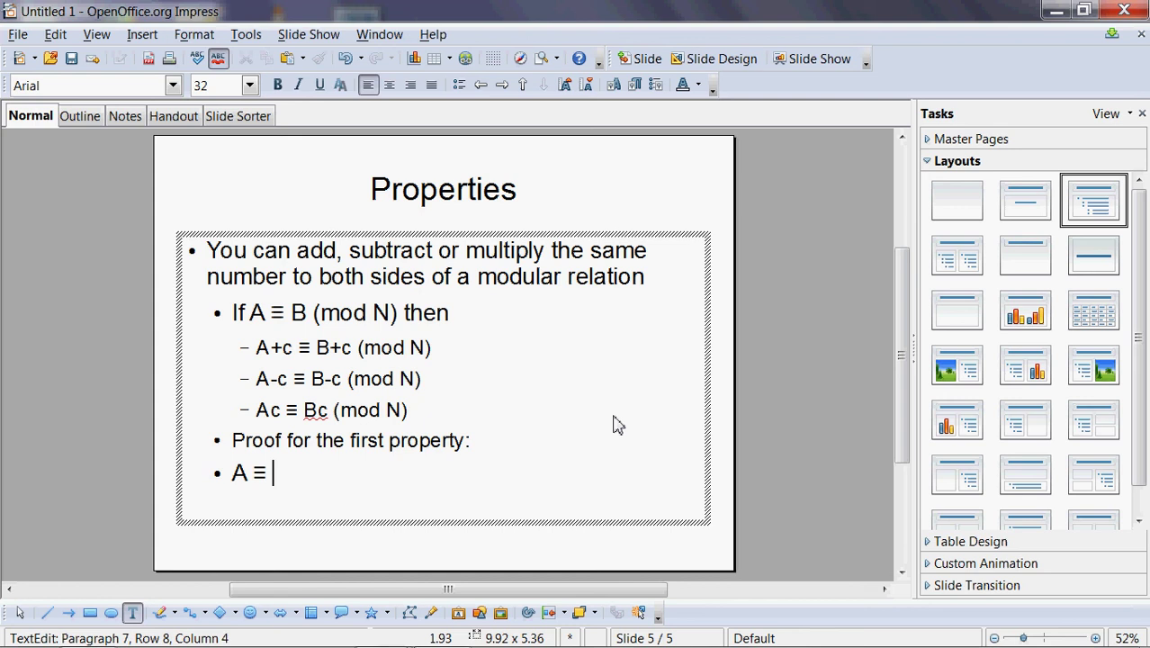
Complete the first proof line as "A ≡ B (mod N) [Given]" and start another bullet below it
text(B (mod N)
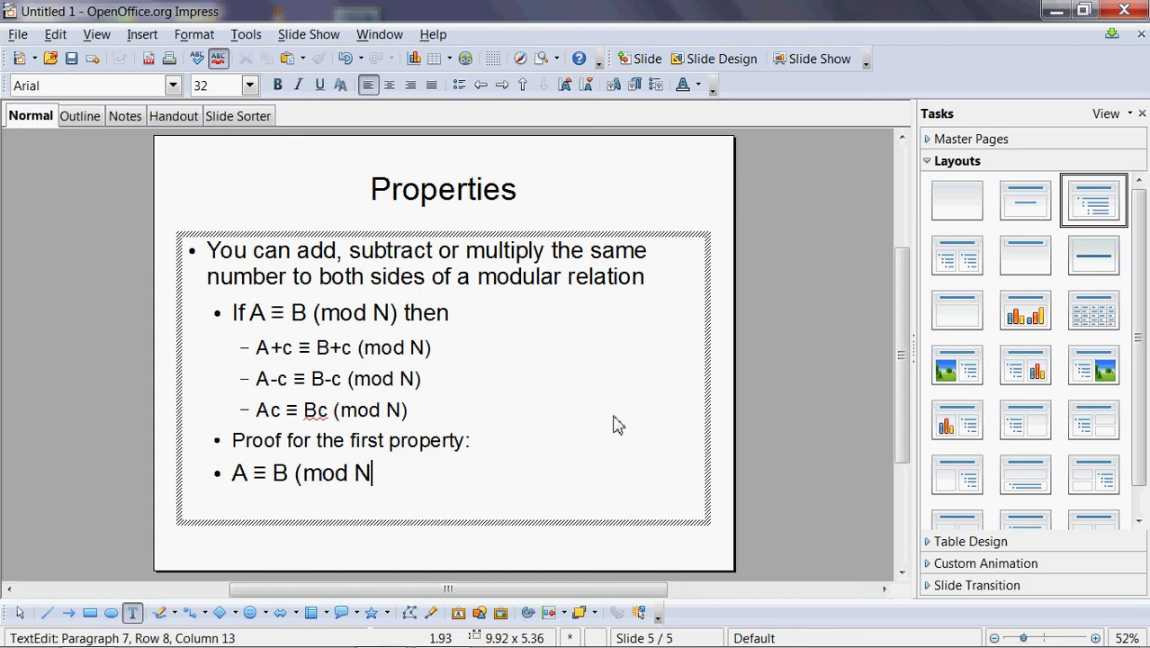
text() [Given)
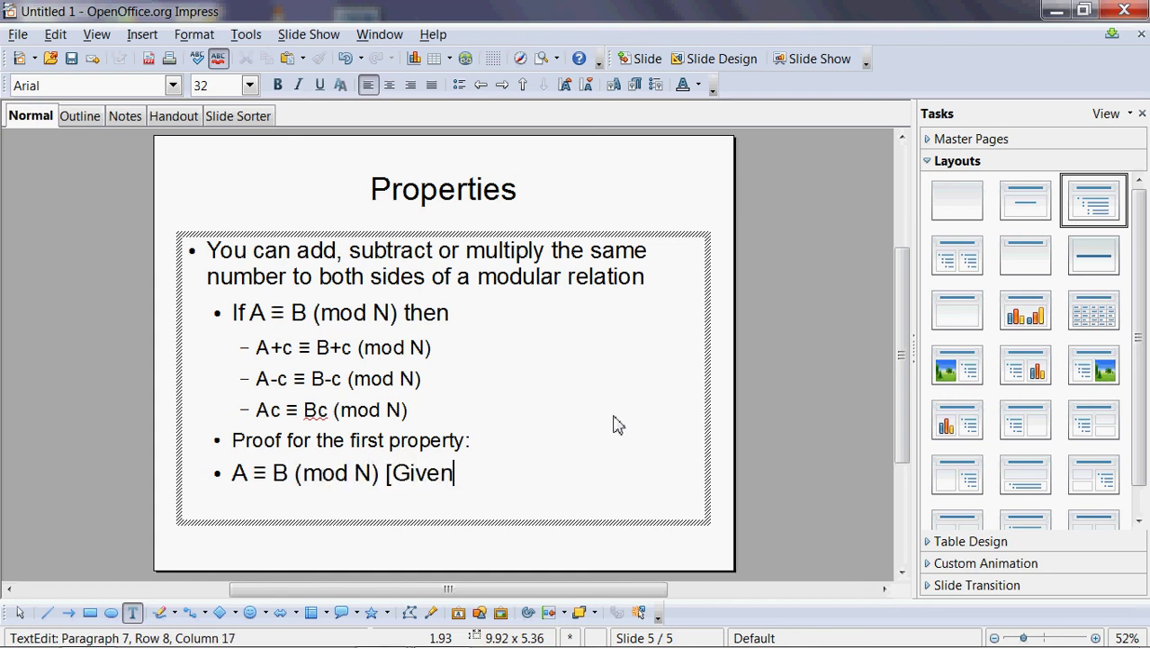
text(])
key(Return)
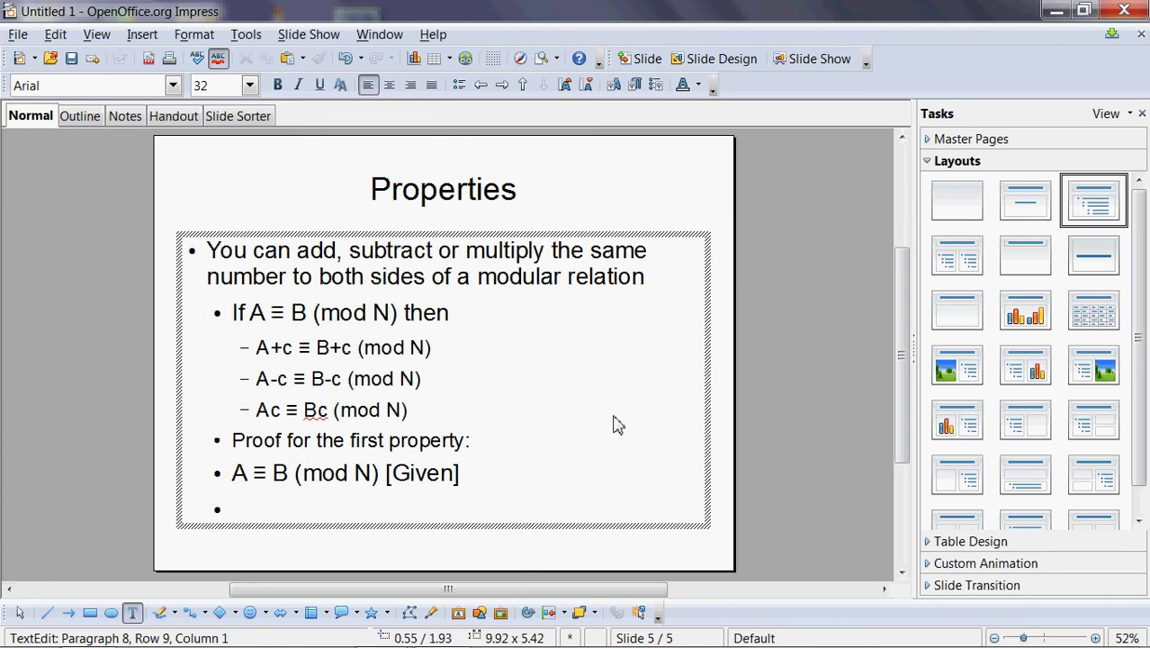
Write "Therefore, (A – B) is a multiple of N" as the second line of the proof
text(there)
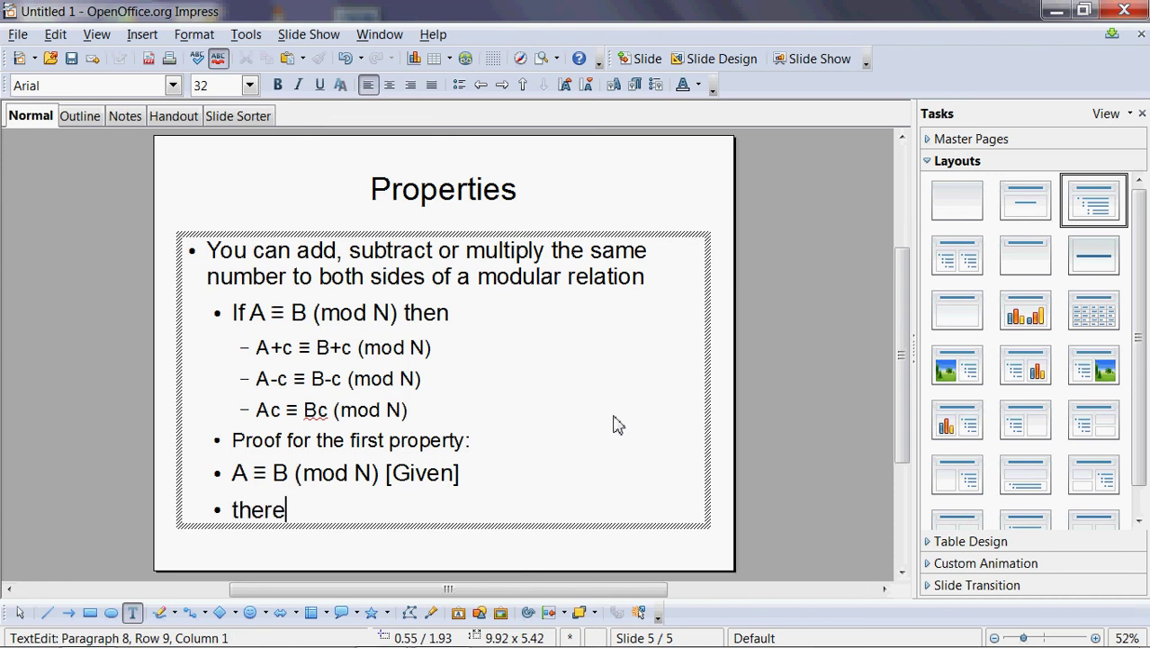
key(BackSpace)
key(BackSpace)
key(BackSpace)
key(BackSpace)
key(BackSpace)
text(Therefore, A)
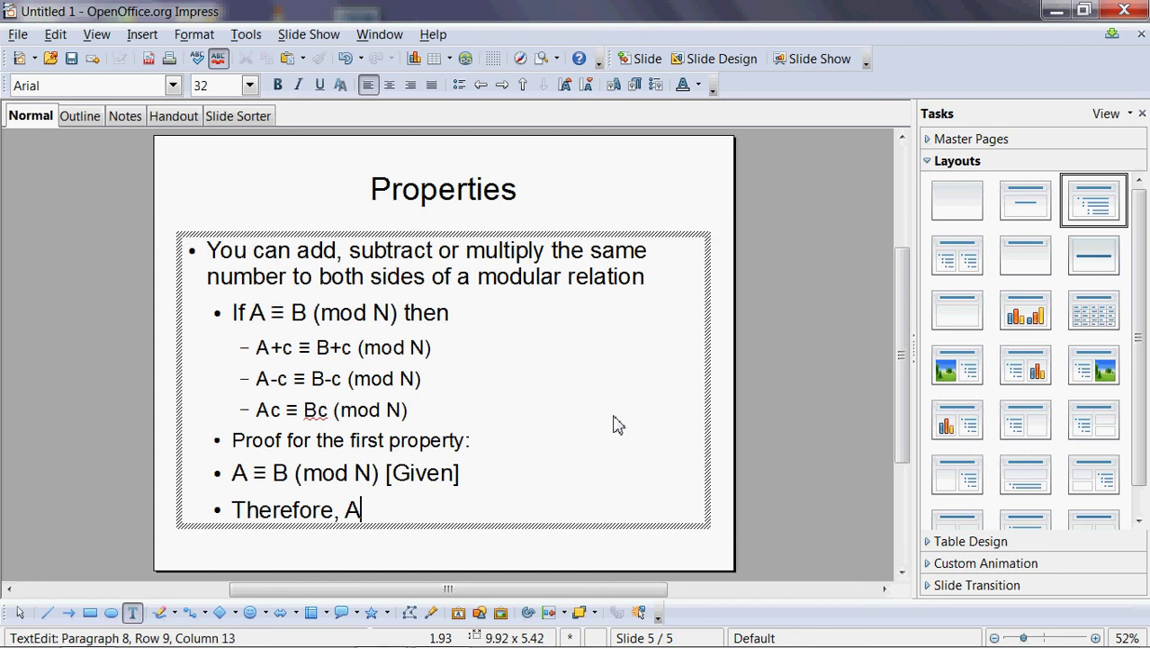
key(BackSpace)
text((A - B) is)
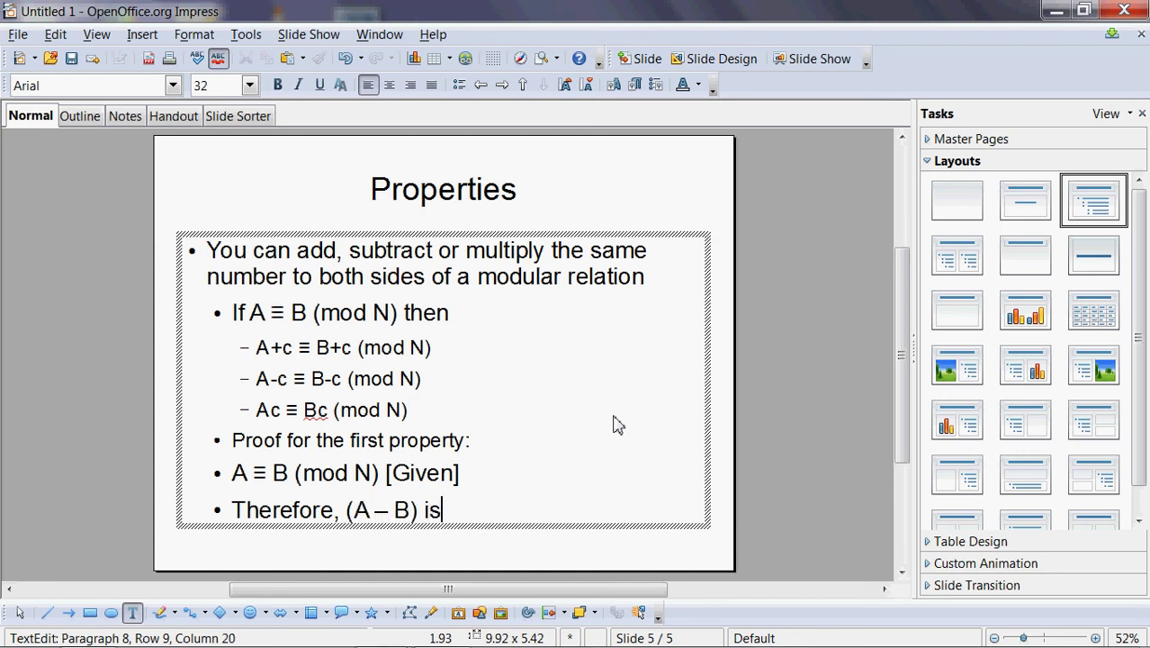
text( a multip)
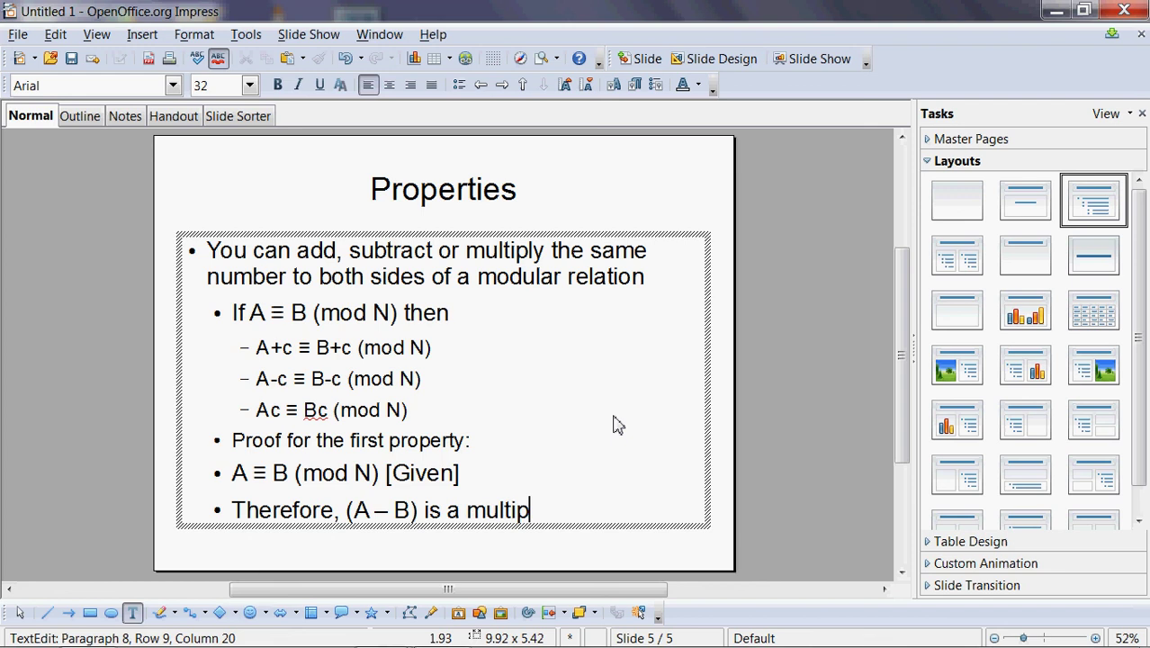
text(le of N)
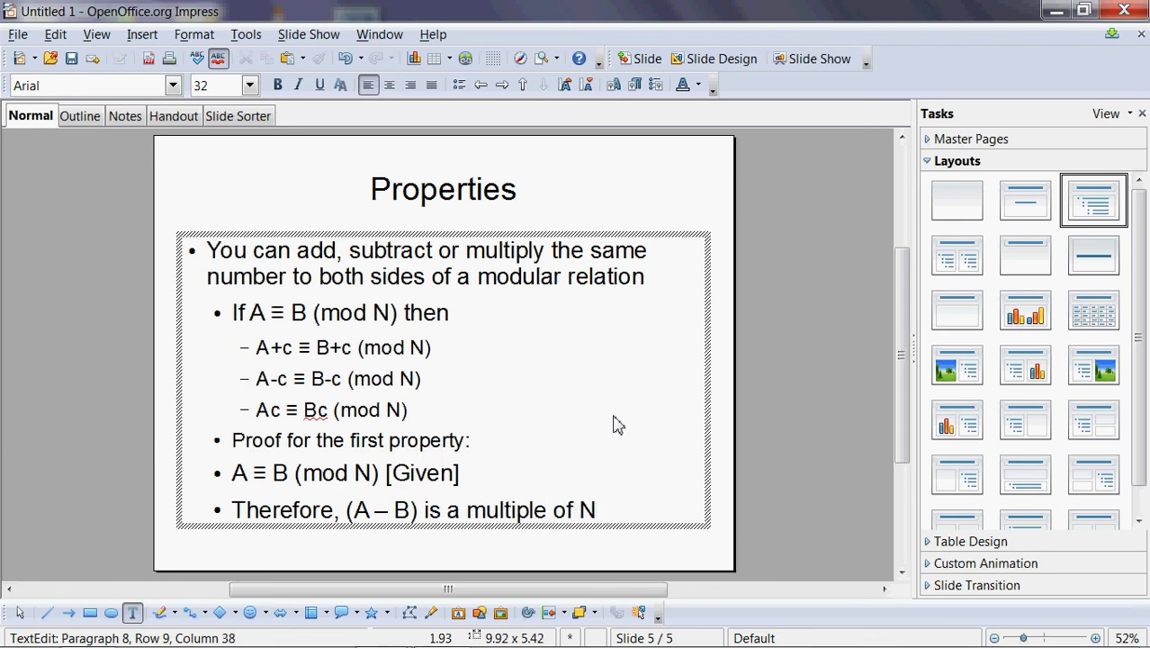
Insert a new slide after the Properties slide and start its title as "Proof of Property"
click(148, 40)
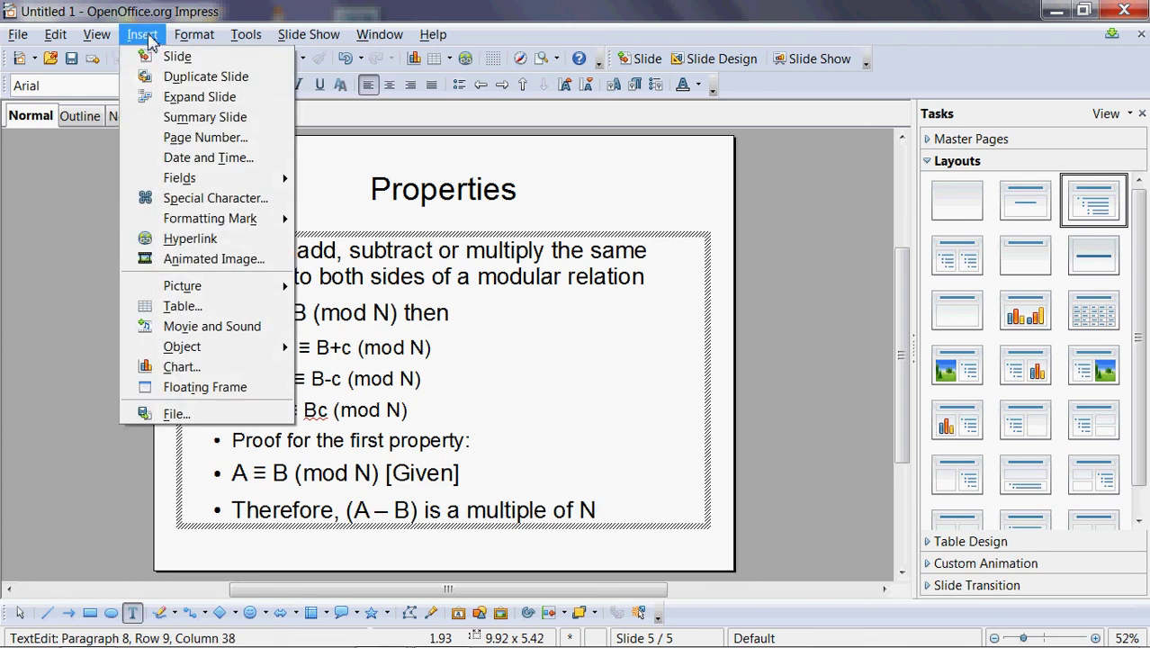
click(177, 56)
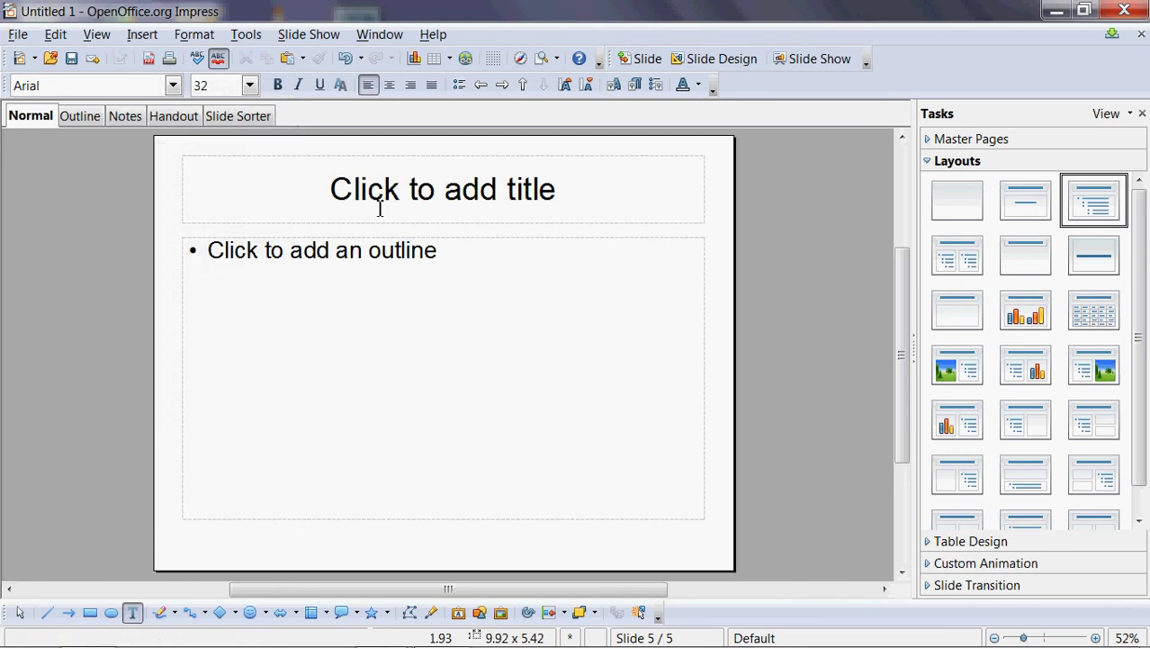
click(428, 197)
text(P)
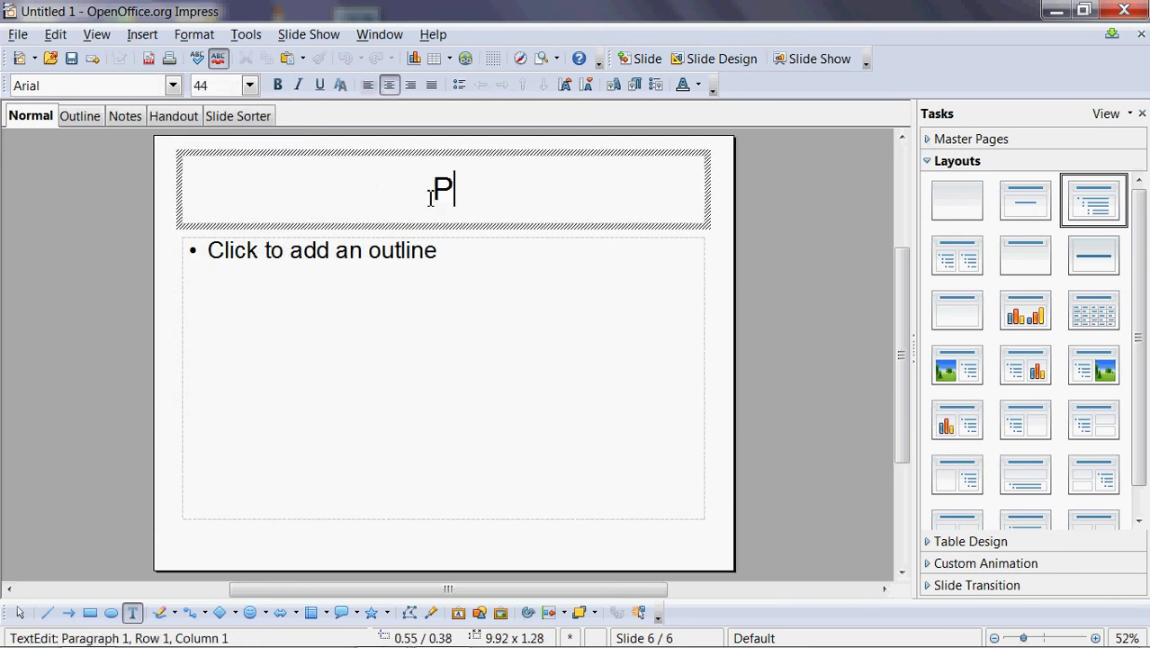
text(roof of )
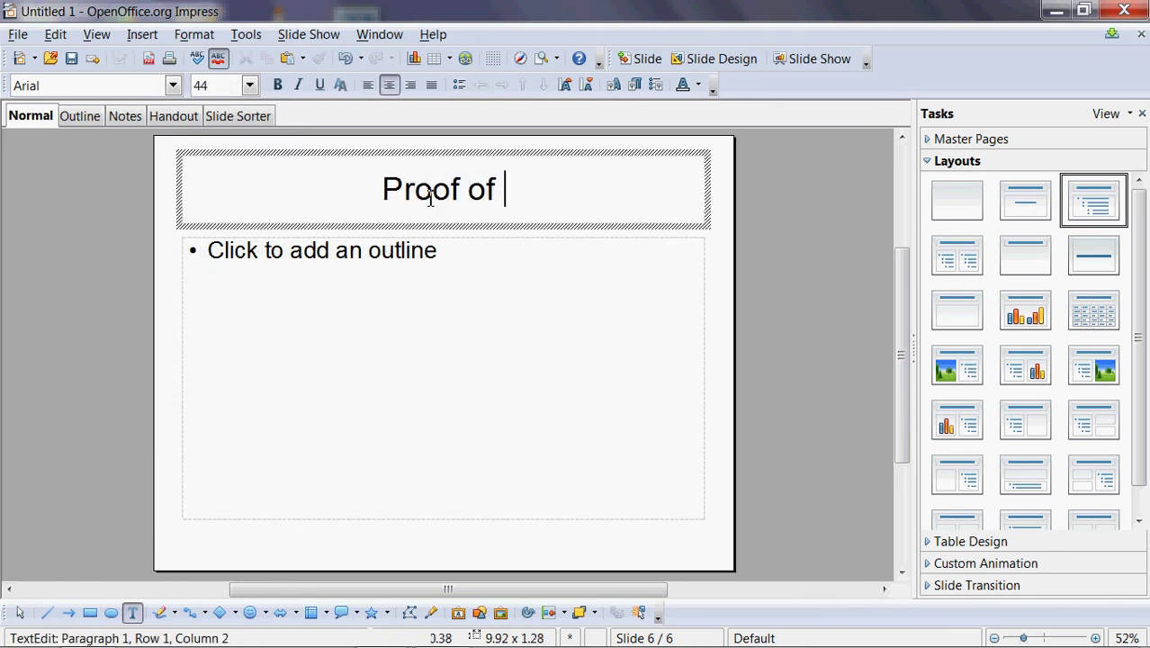
text(Property)
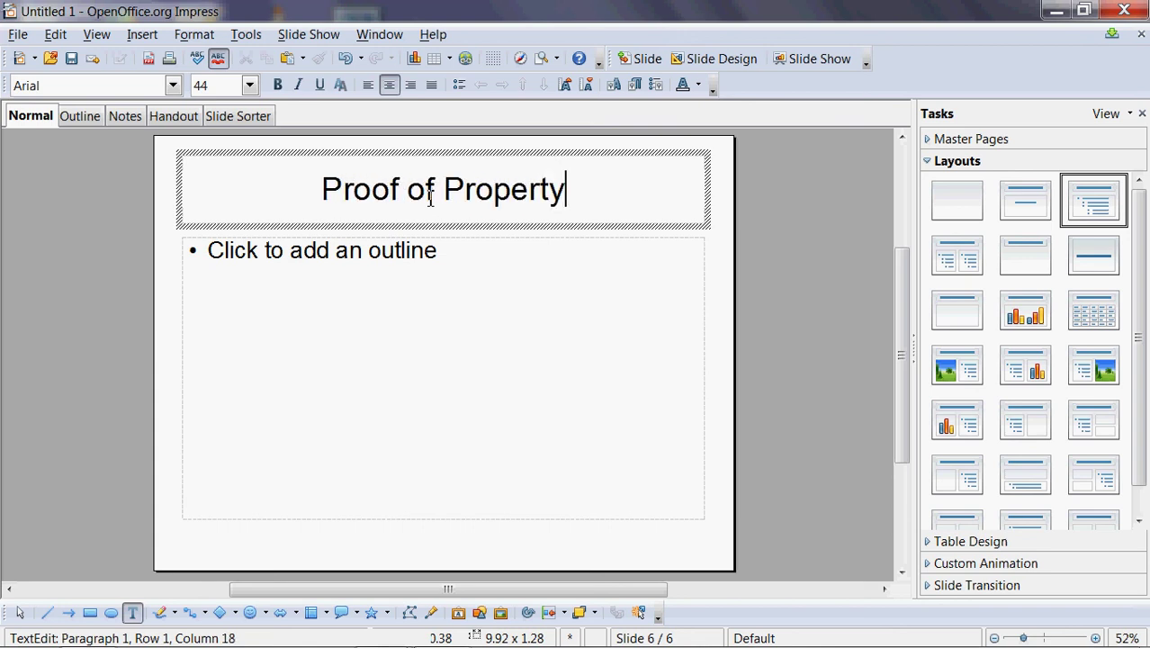
Expand the new slide's title to "Proof of the First Property (cont'd)"
key(ctrl+Left)
text(First)
key(ctrl+Left)
text(th)
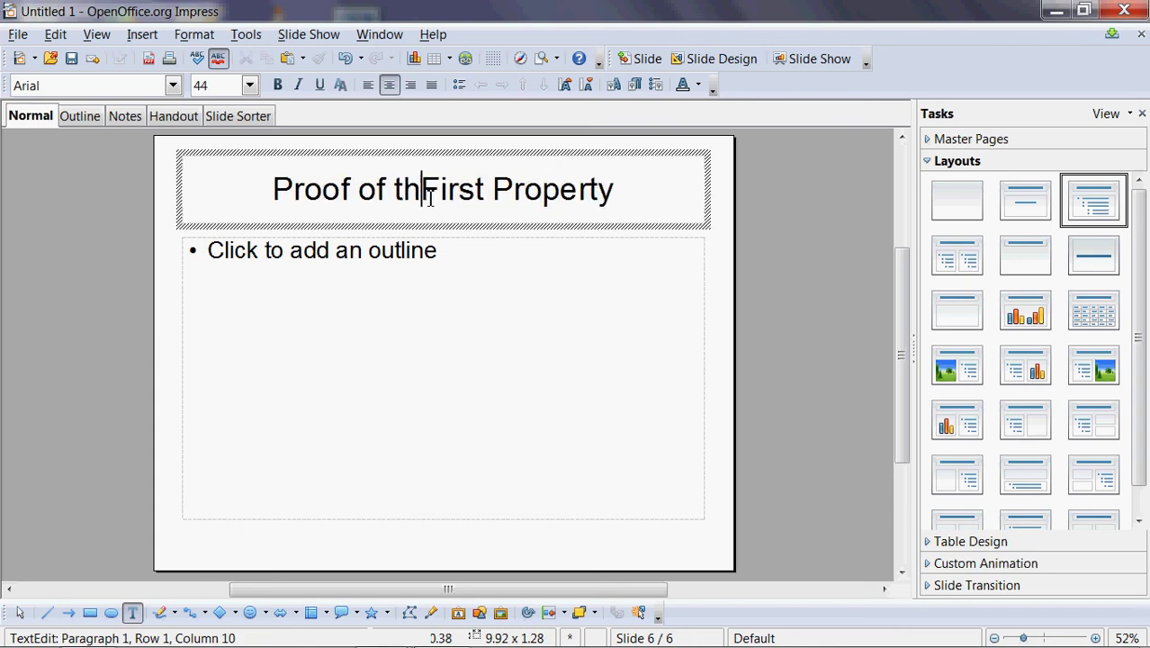
text(e)
key(End)
text((contin)
key(BackSpace)
key(BackSpace)
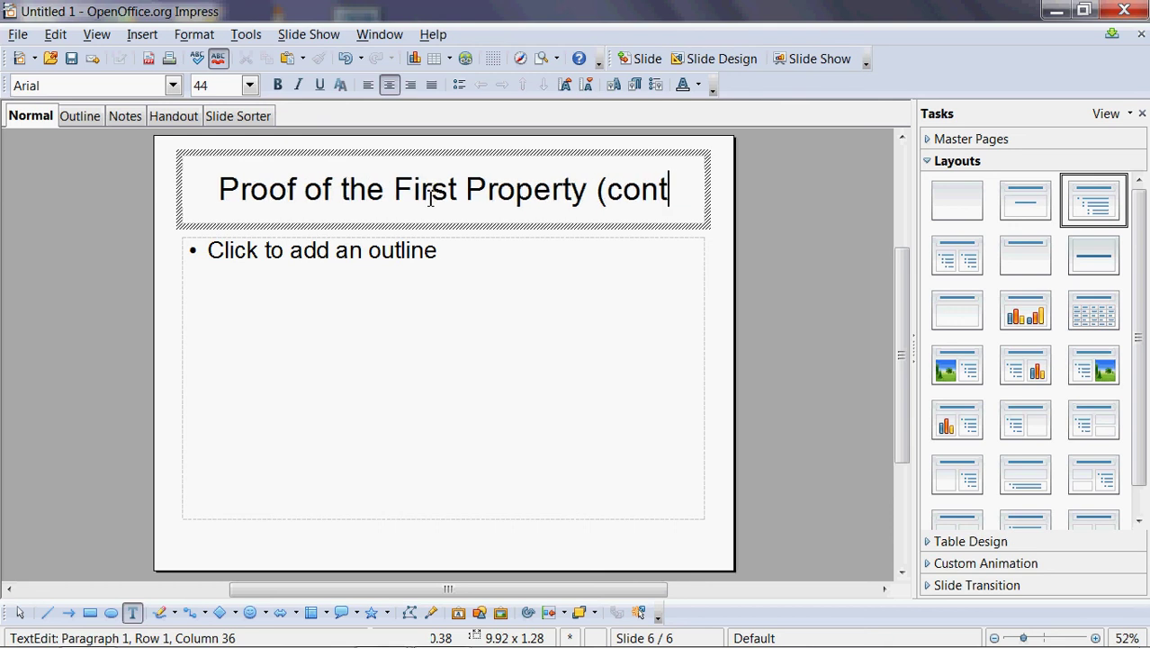
text('d))
Write "That is, (A – B) = k.N, where k is some integer" as the first outline bullet and start another bullet below it
click(428, 264)
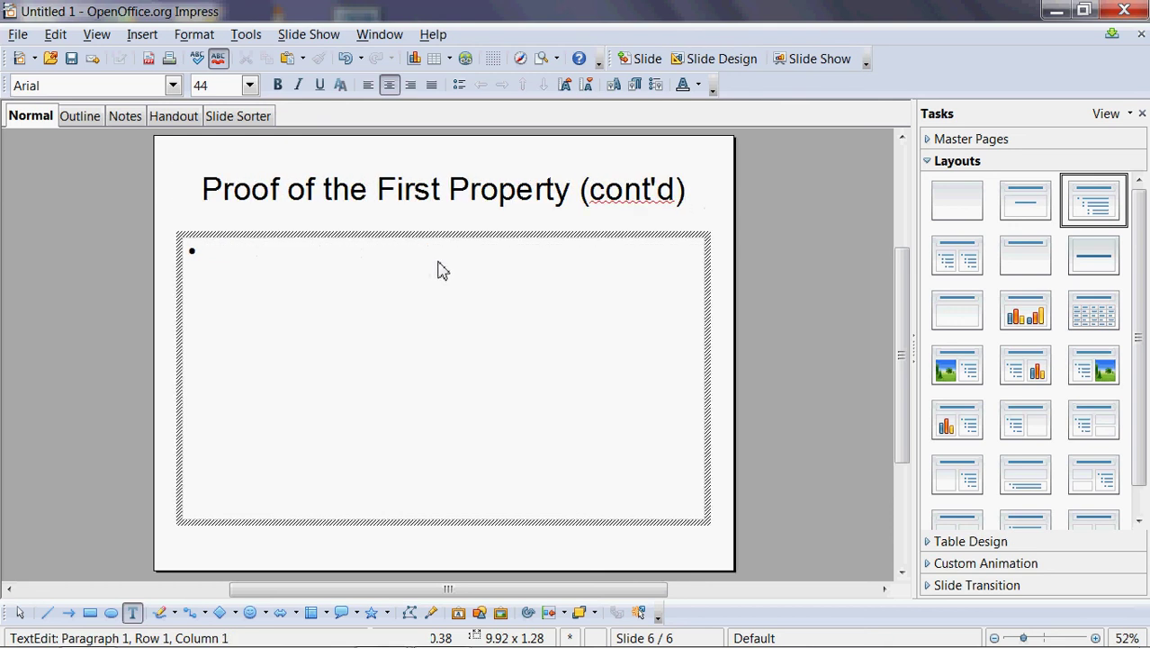
text(Th)
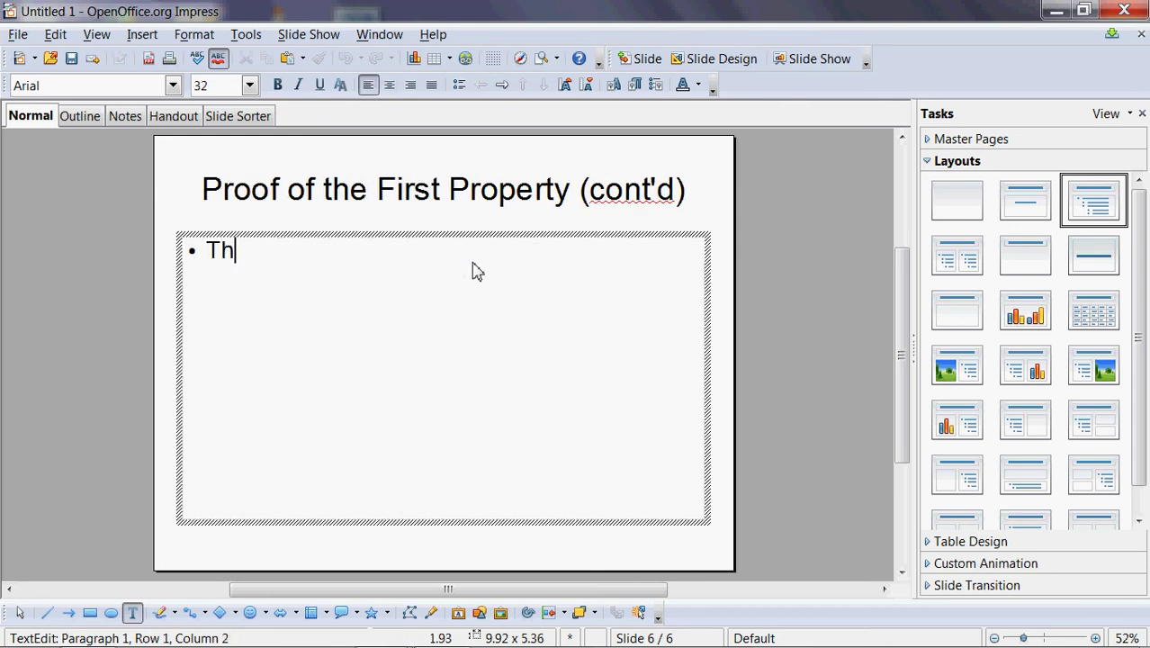
text(at is, (A)
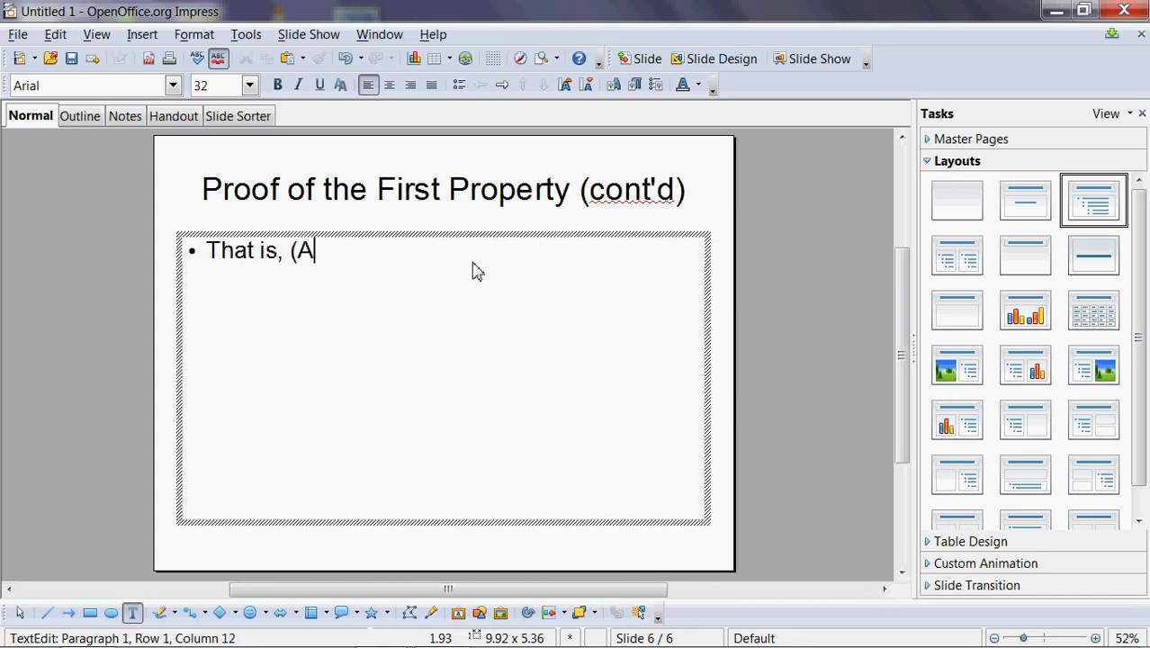
text( - B) = )
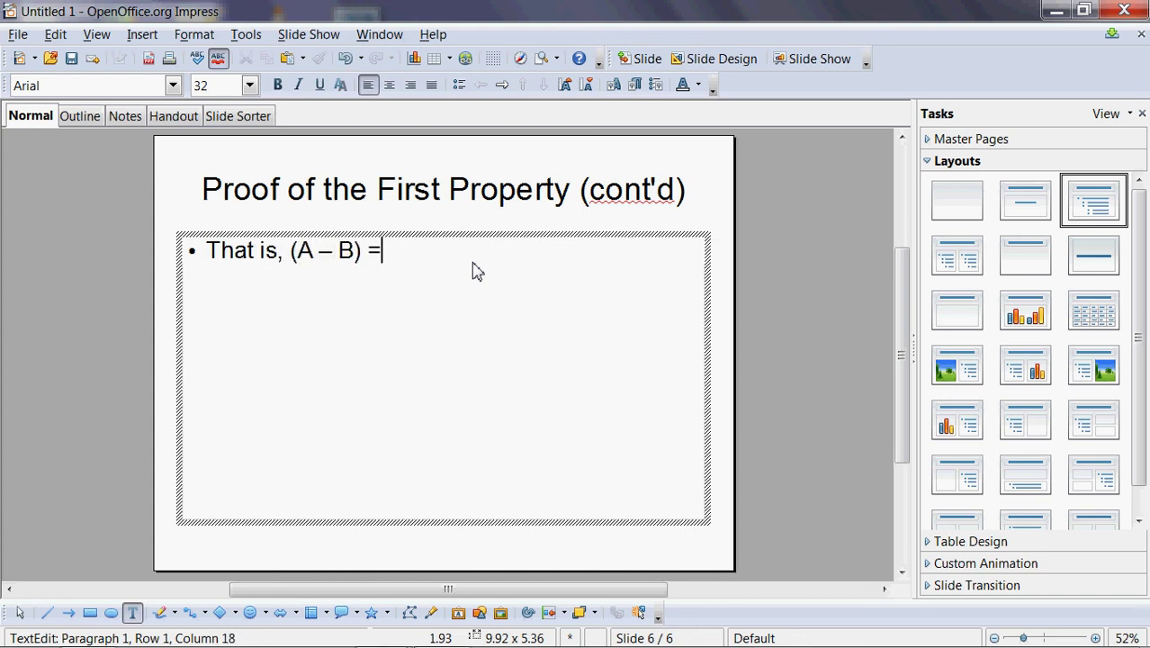
text(k.N, where k )
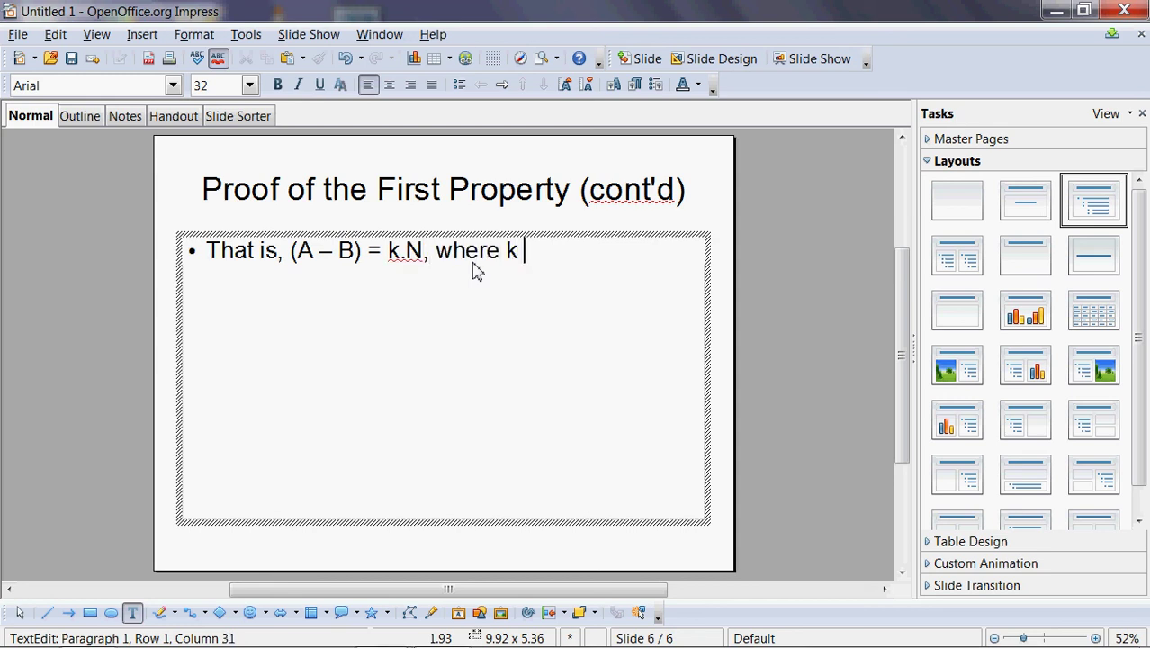
text(is some intege)
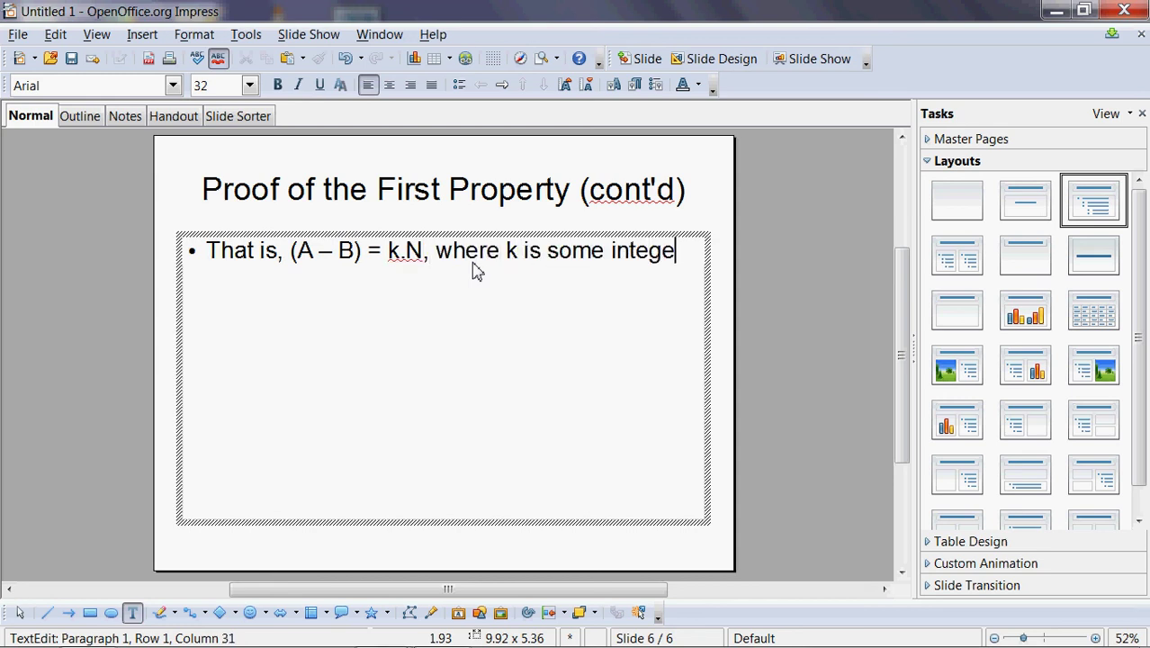
text(r)
key(Return)
text(Now,)
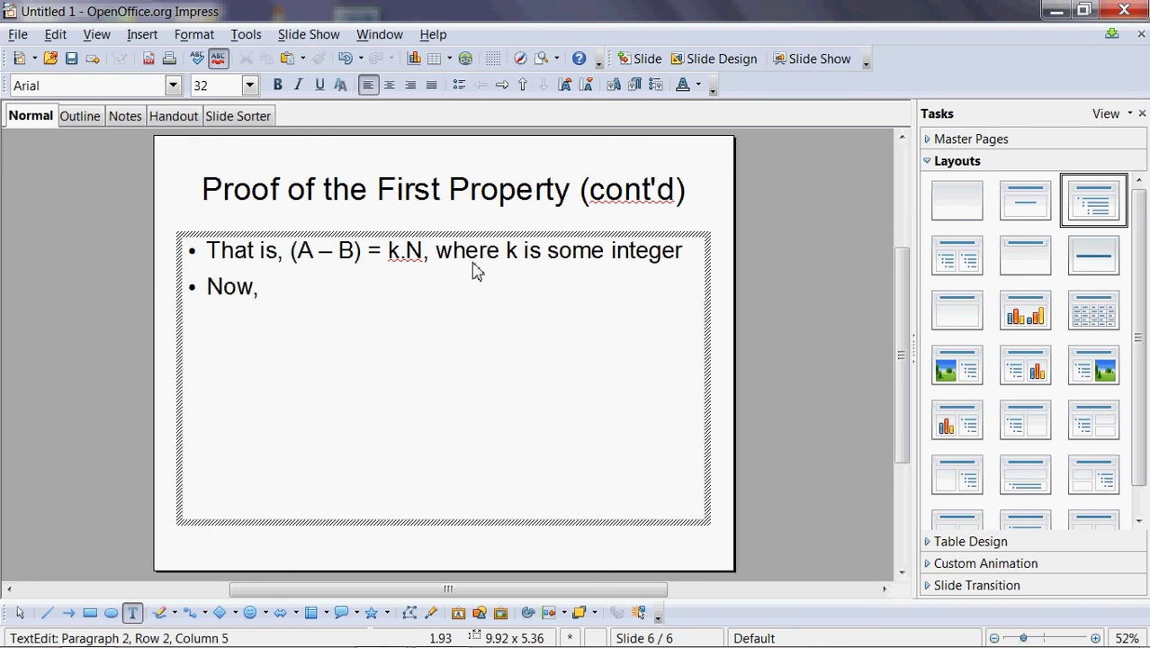
key(Page_Up)
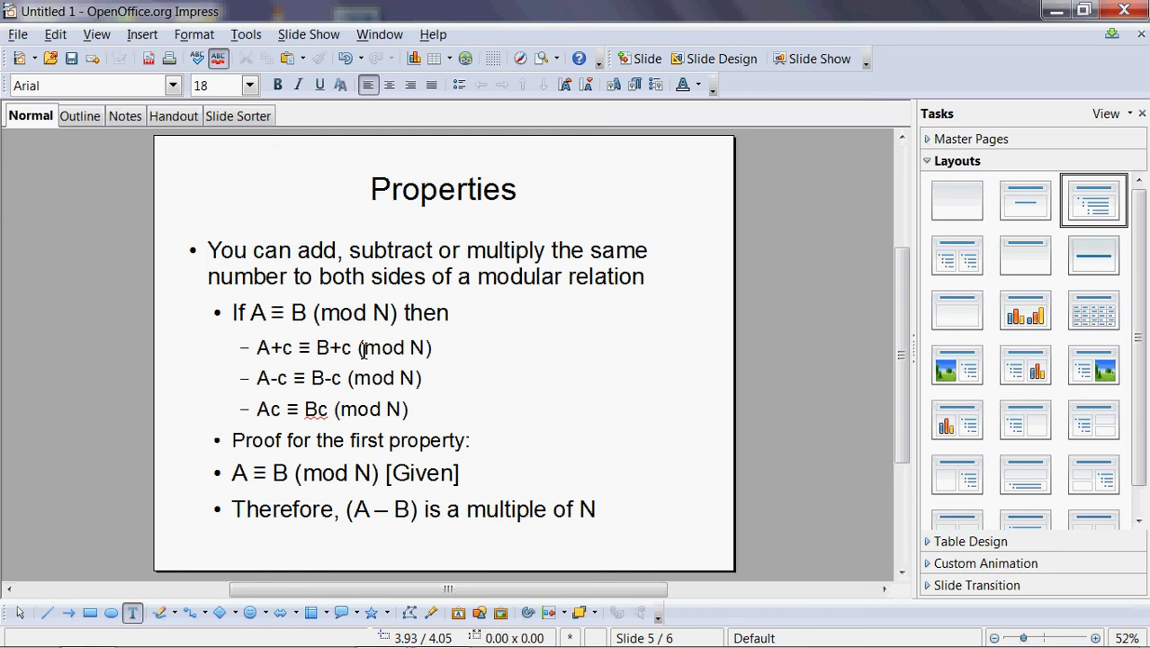
key(Page_Down)
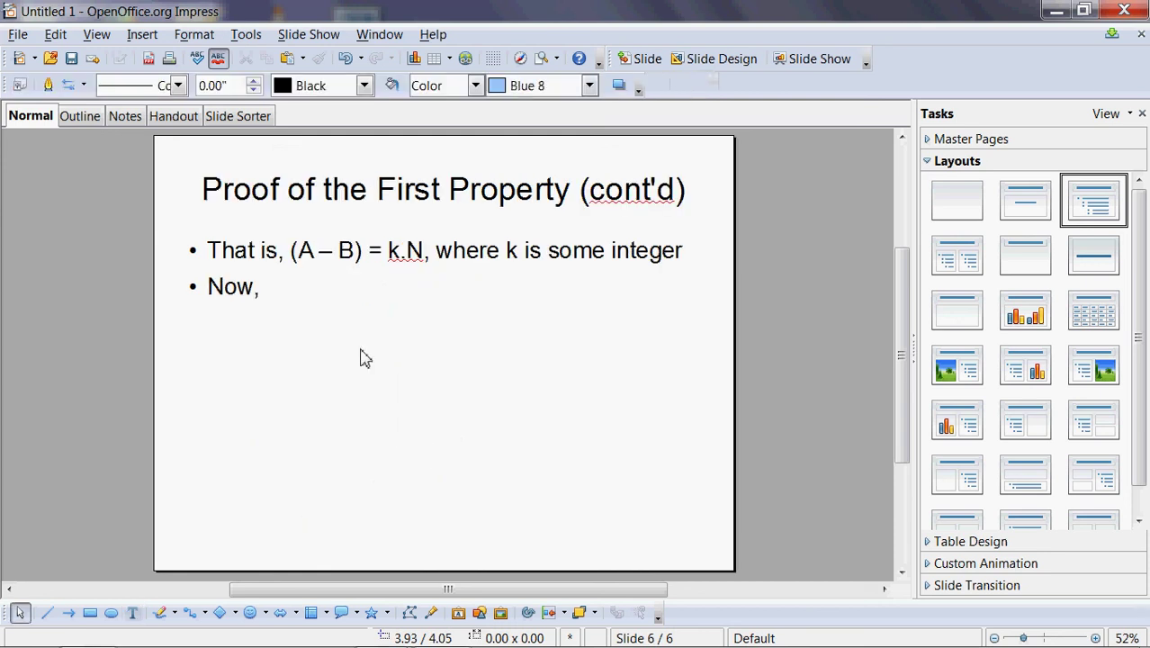
click(296, 288)
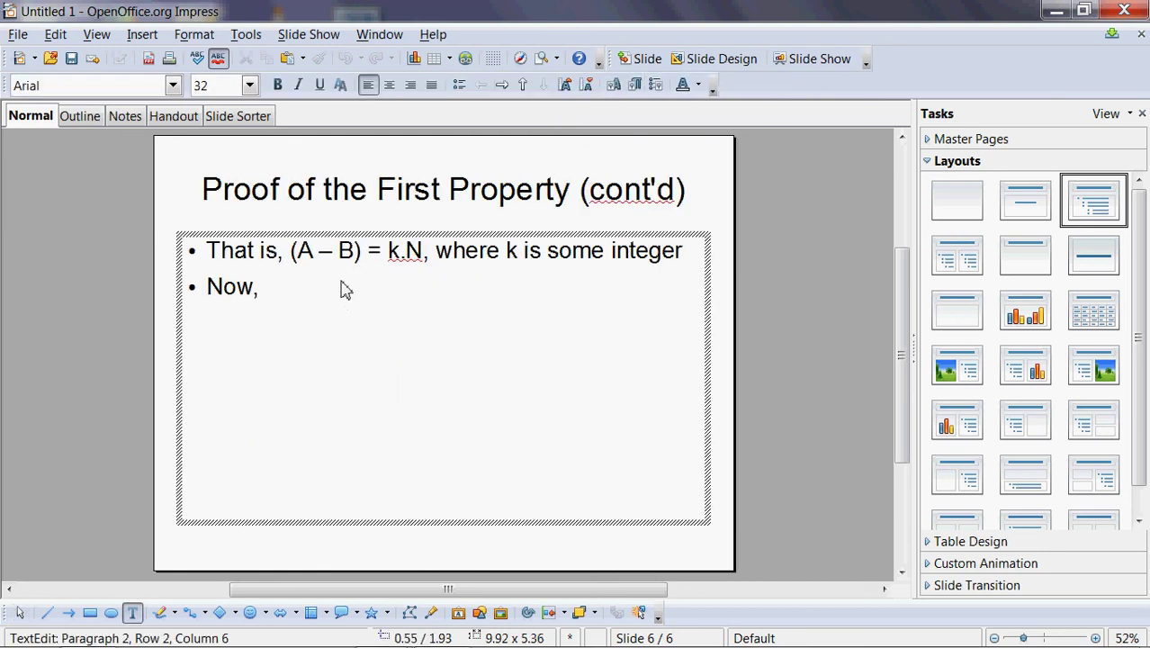
key(shift+Home)
key(BackSpace)
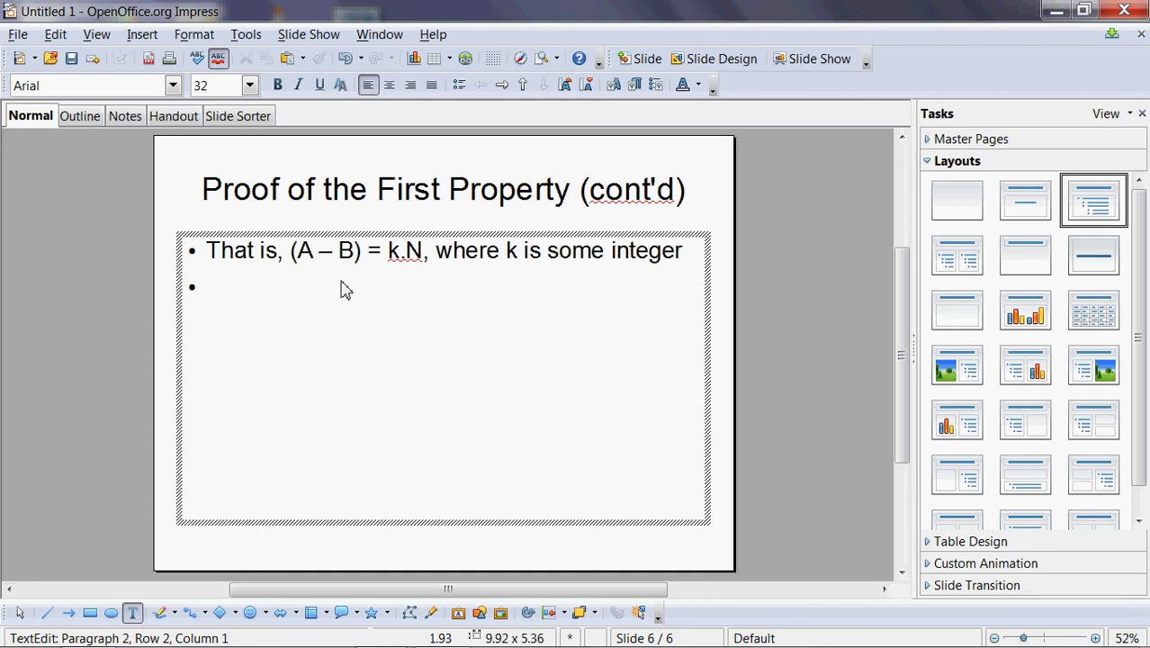
Add the bullets "So, A = B + k.N" and "Adding c to both sides, we get", followed by an empty second-level bullet
text(So, A = B)
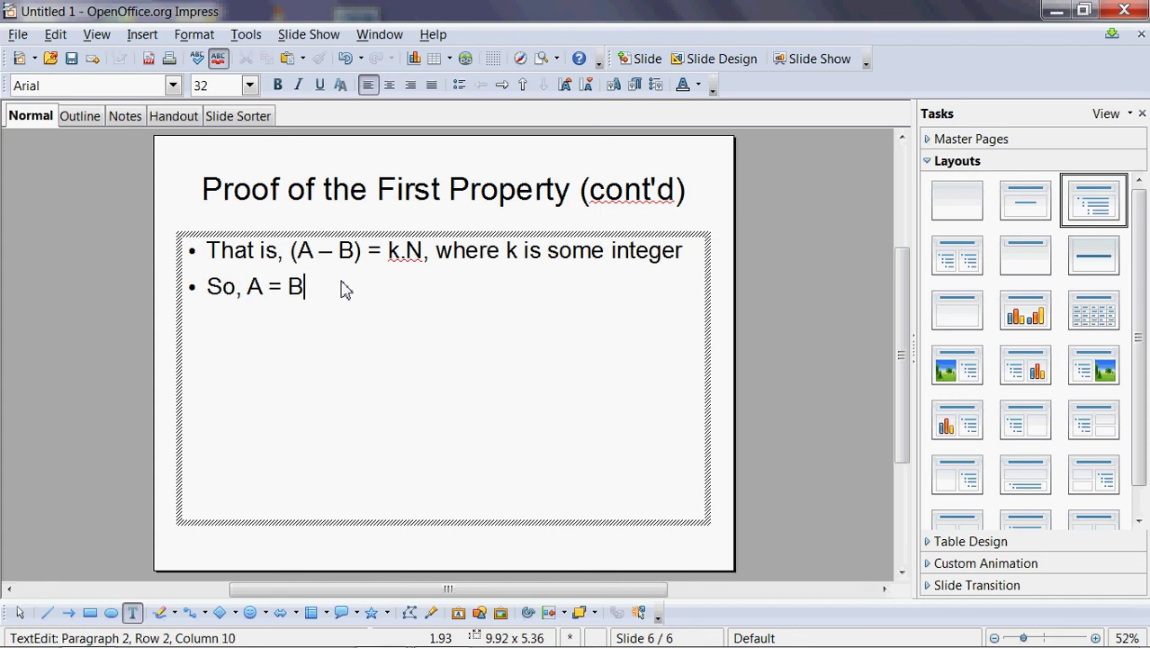
text( + k.N)
key(Return)
text(Add)
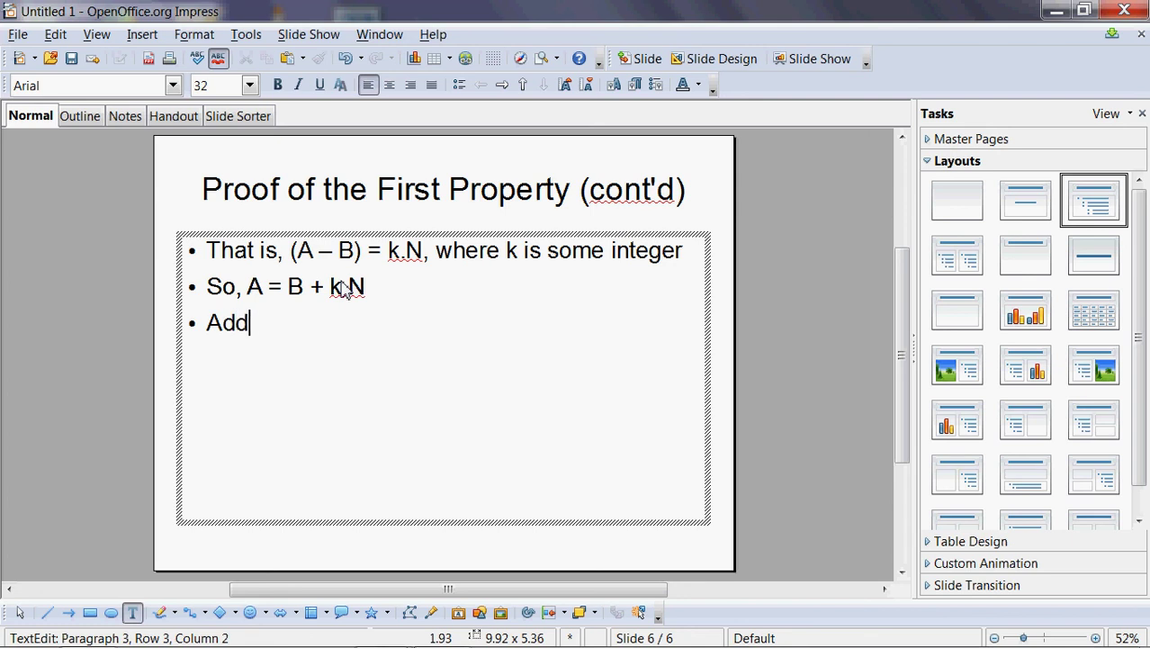
text(ing c to both sides,)
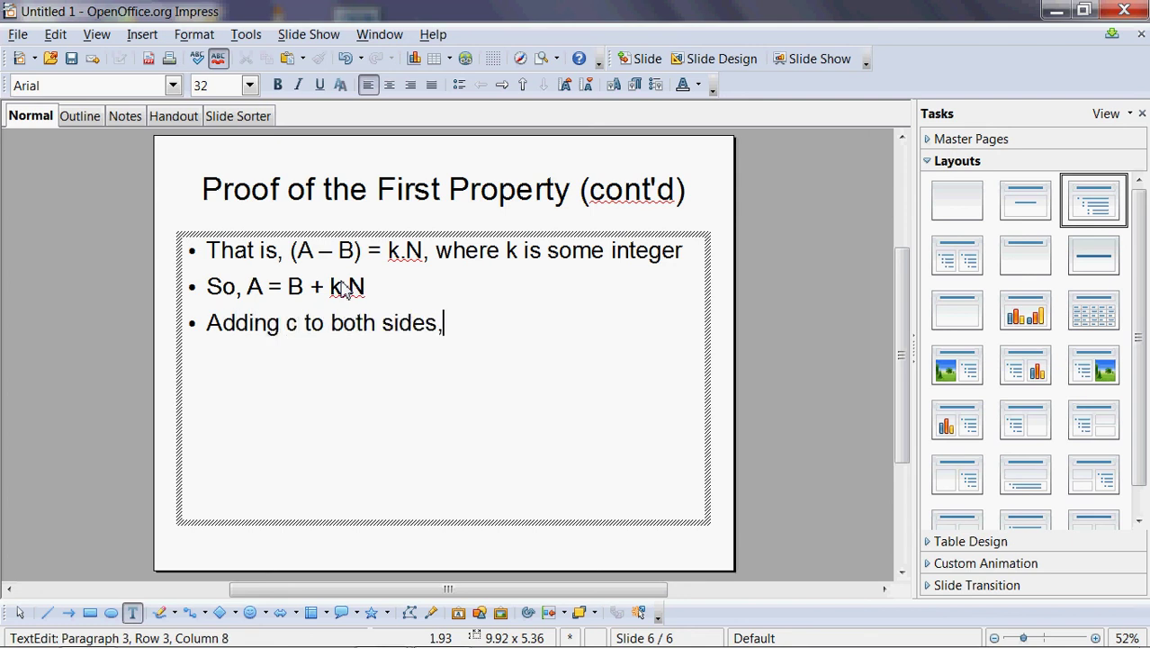
key(Return)
key(BackSpace)
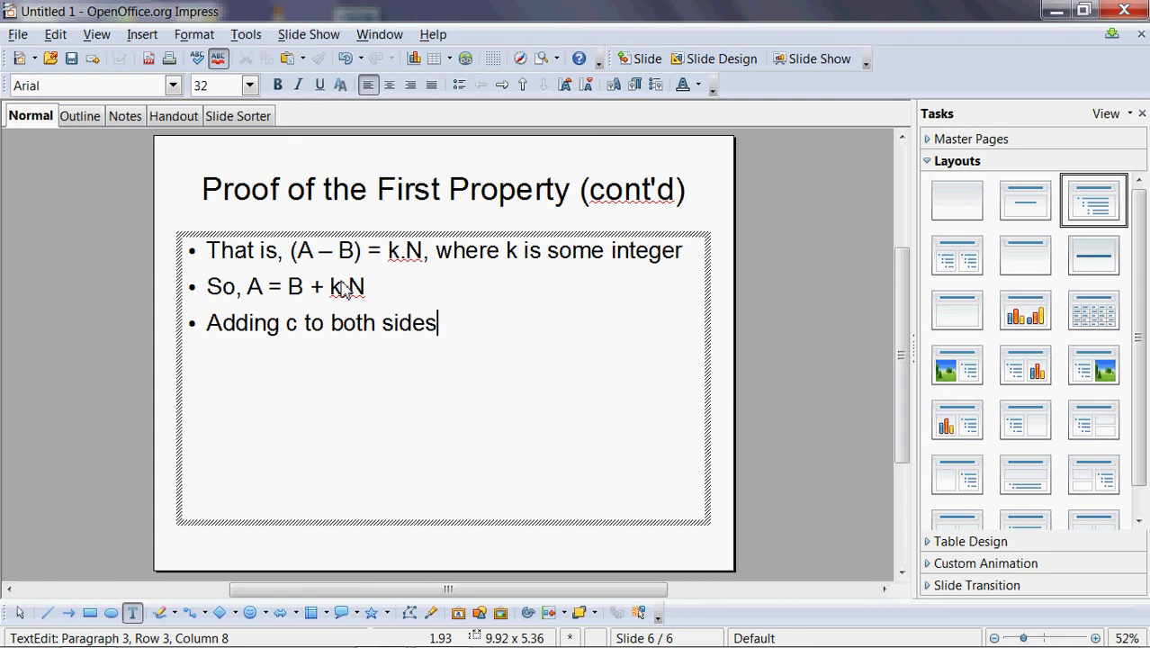
text(we get )
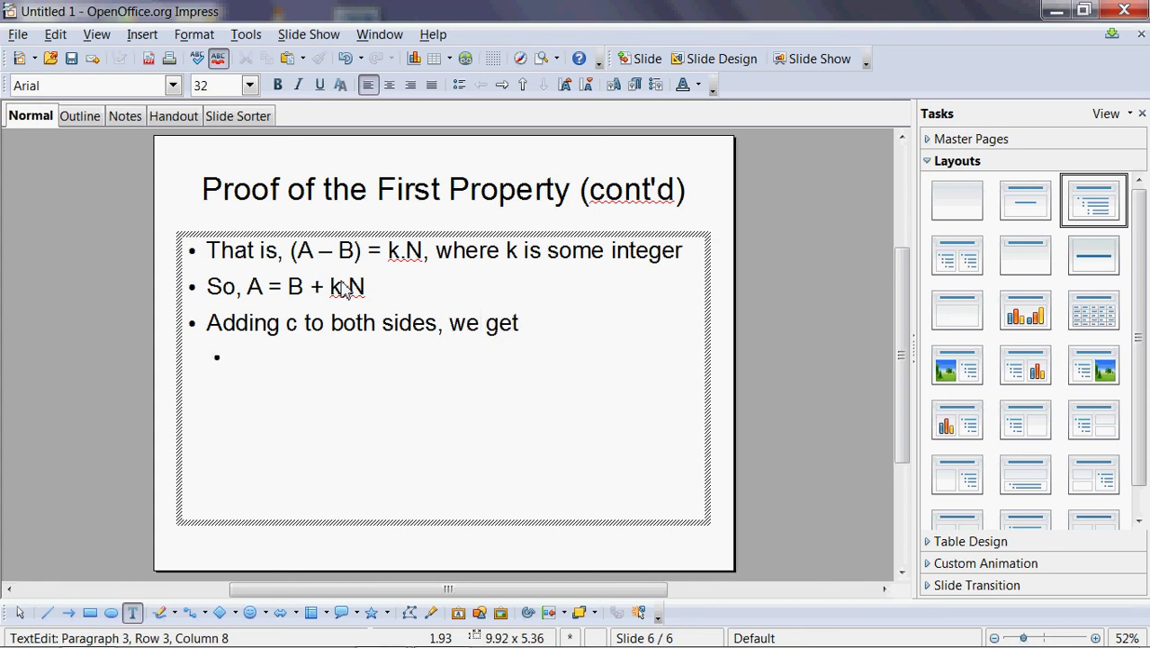
Write the second-level bullets "A + c = B + c + k.N" and "Or, (A+c) – (B+c) = k.N"
text(A + c)
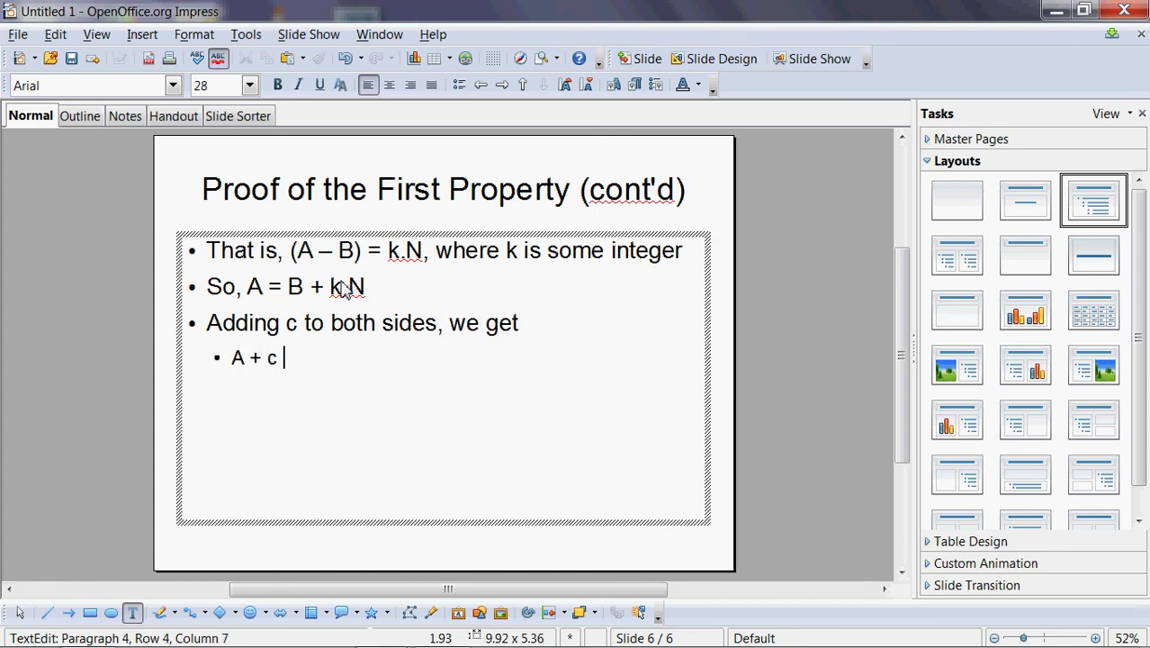
text( = B + c + k.N)
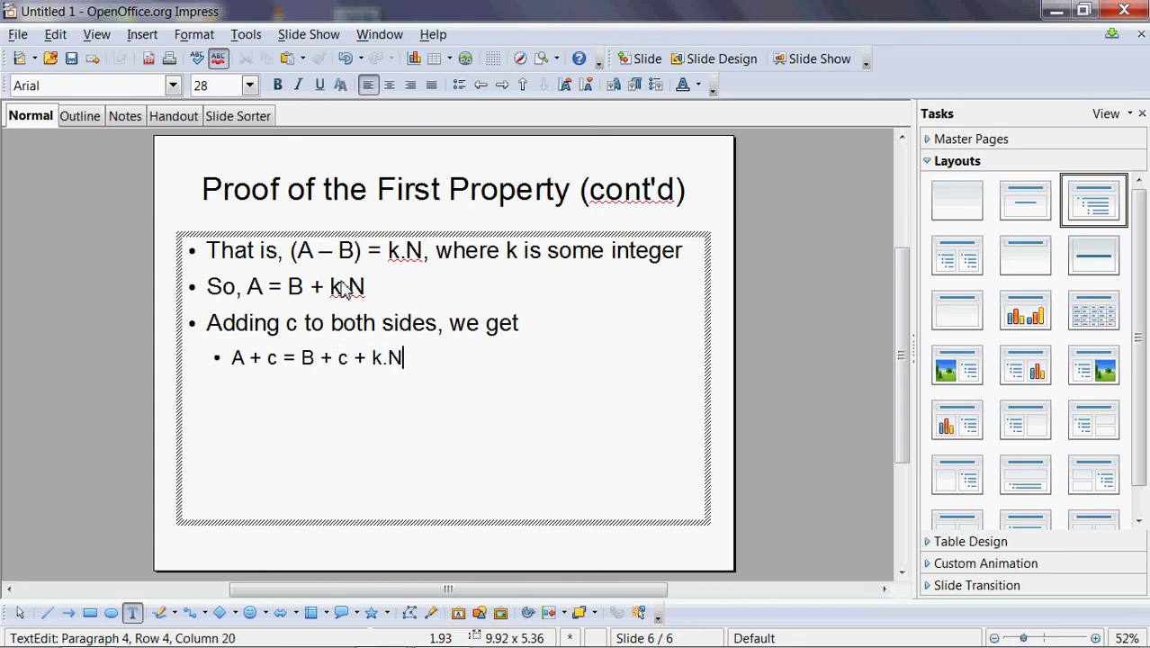
key(Return)
text(Or, )
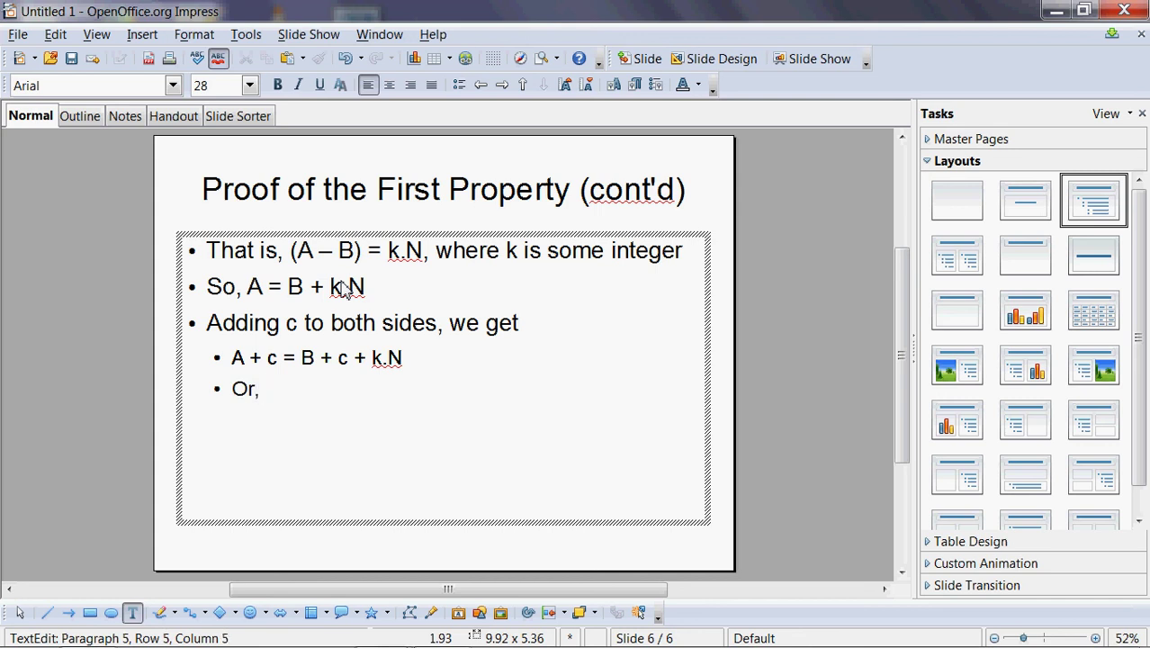
text((A+c) - ()
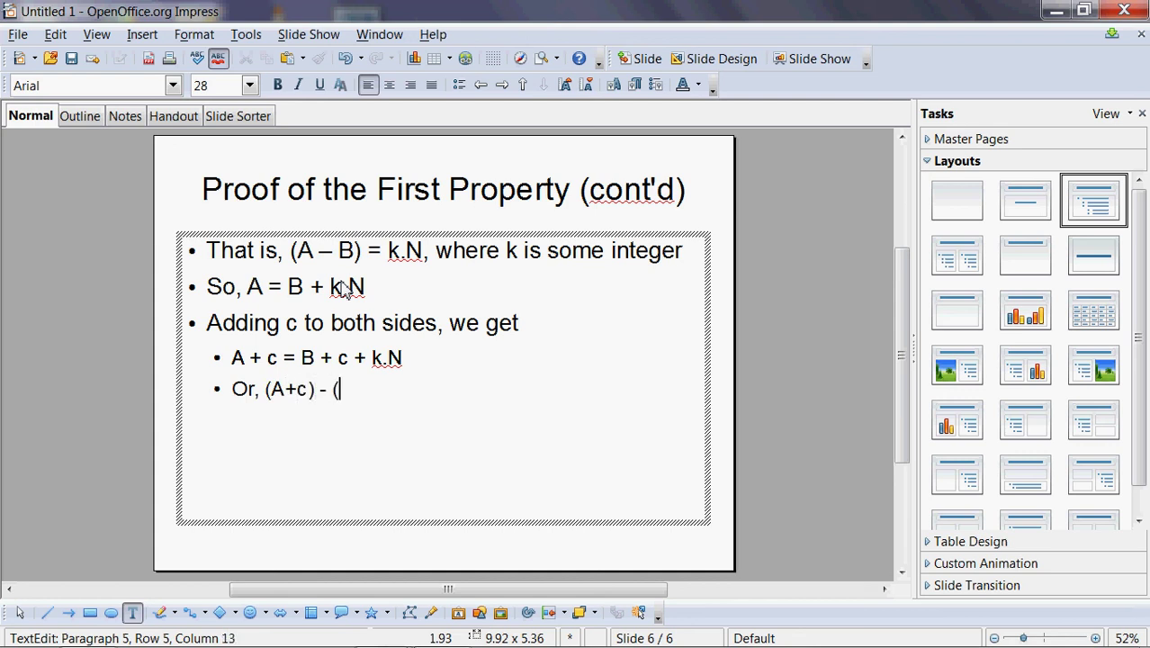
text(B+c) = k.N)
Add the second-level bullet "That is, (A+c) – (B+c) is a multiple of N"
key(Return)
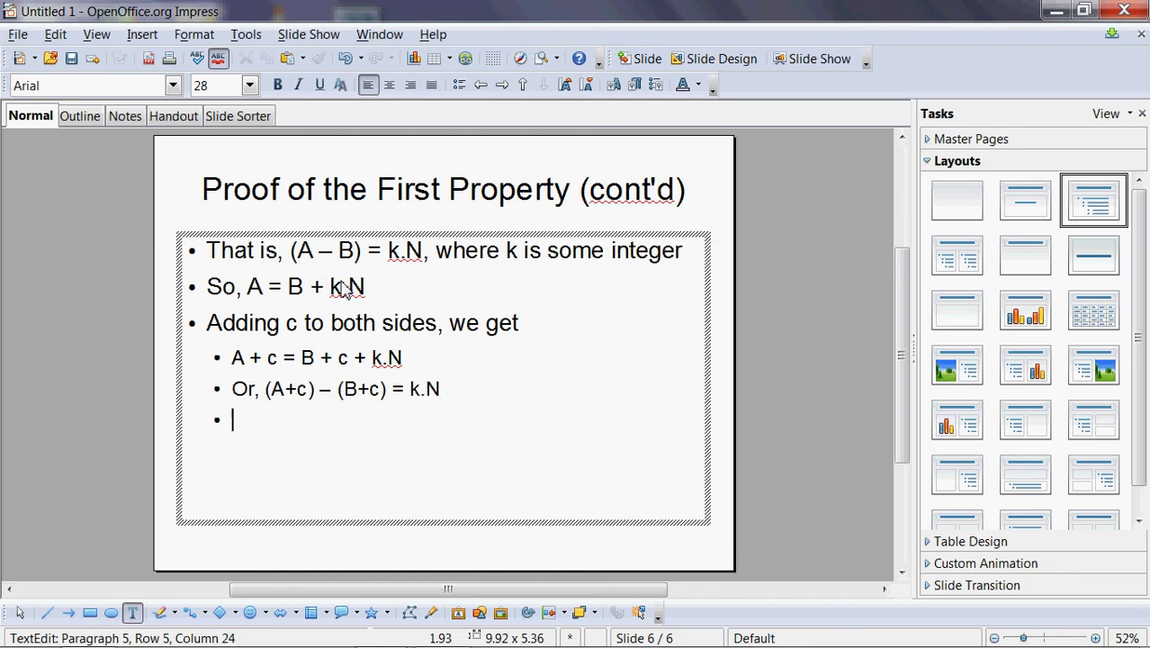
text(That is,)
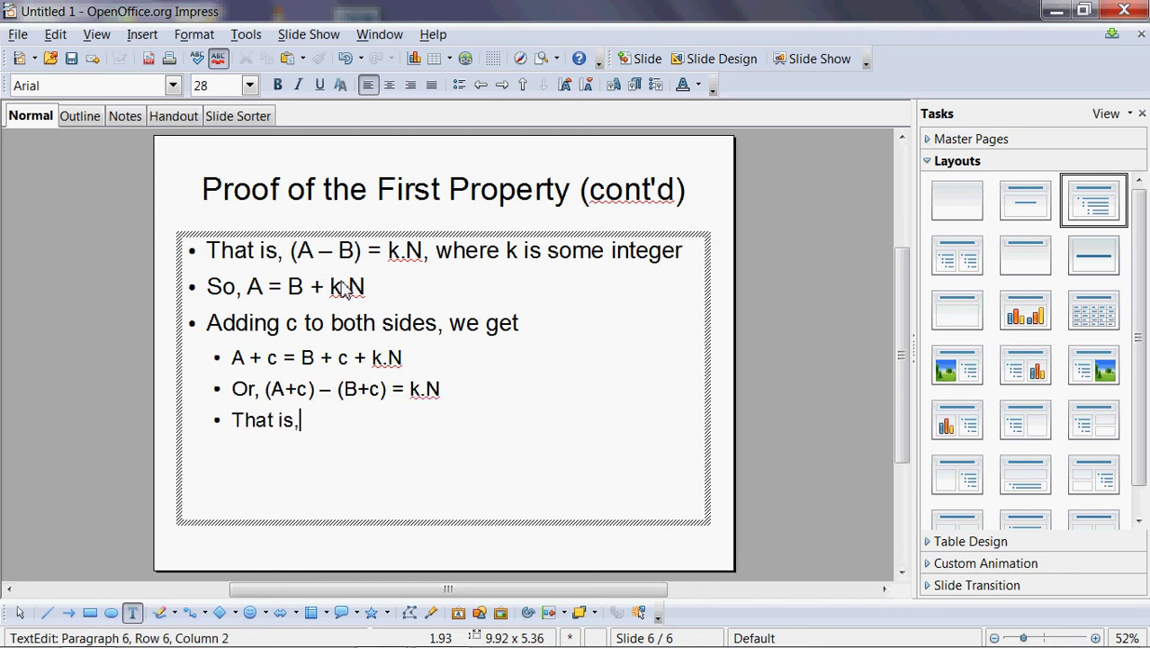
text( (A+c) -   ()
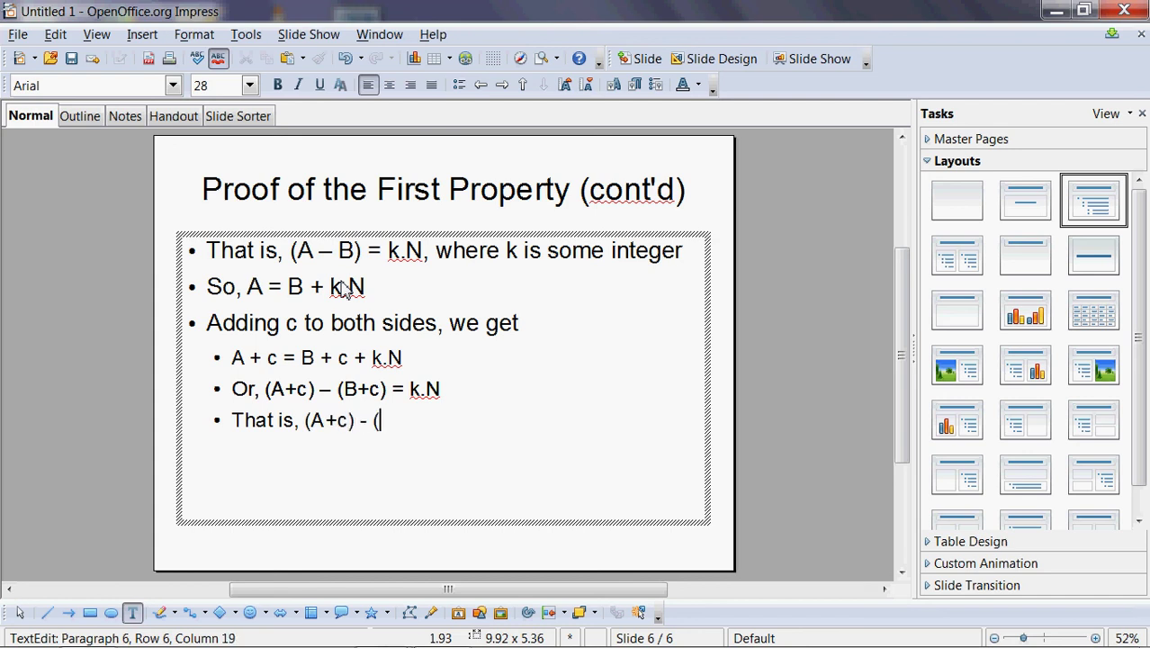
text(B+c) is)
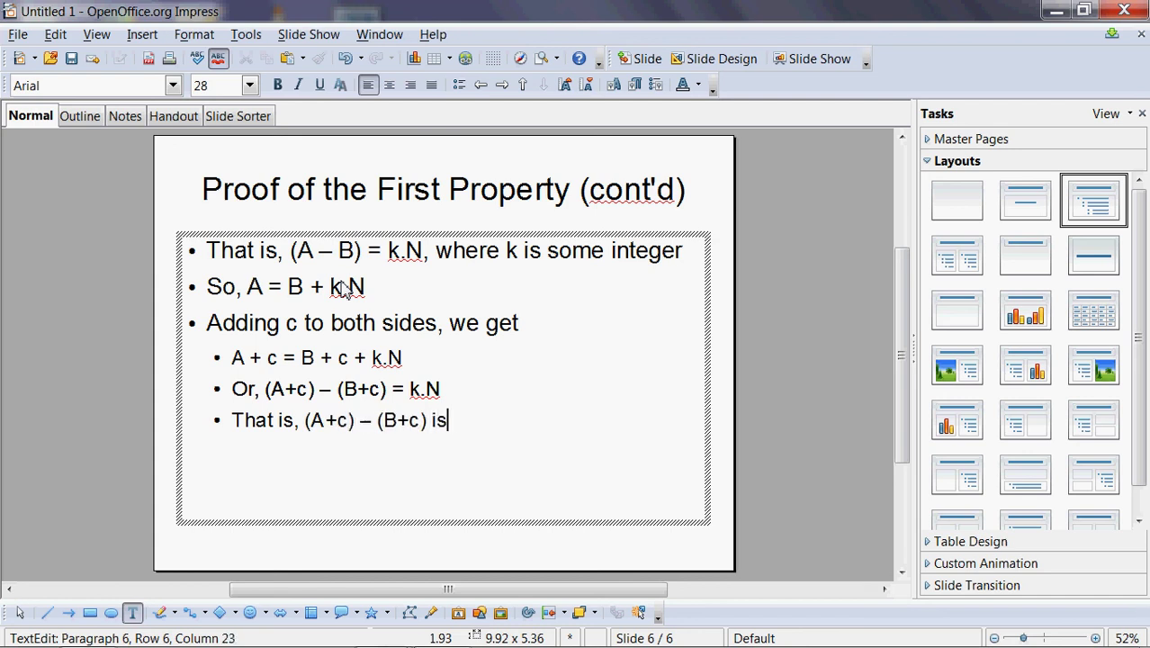
text( a multiple of N)
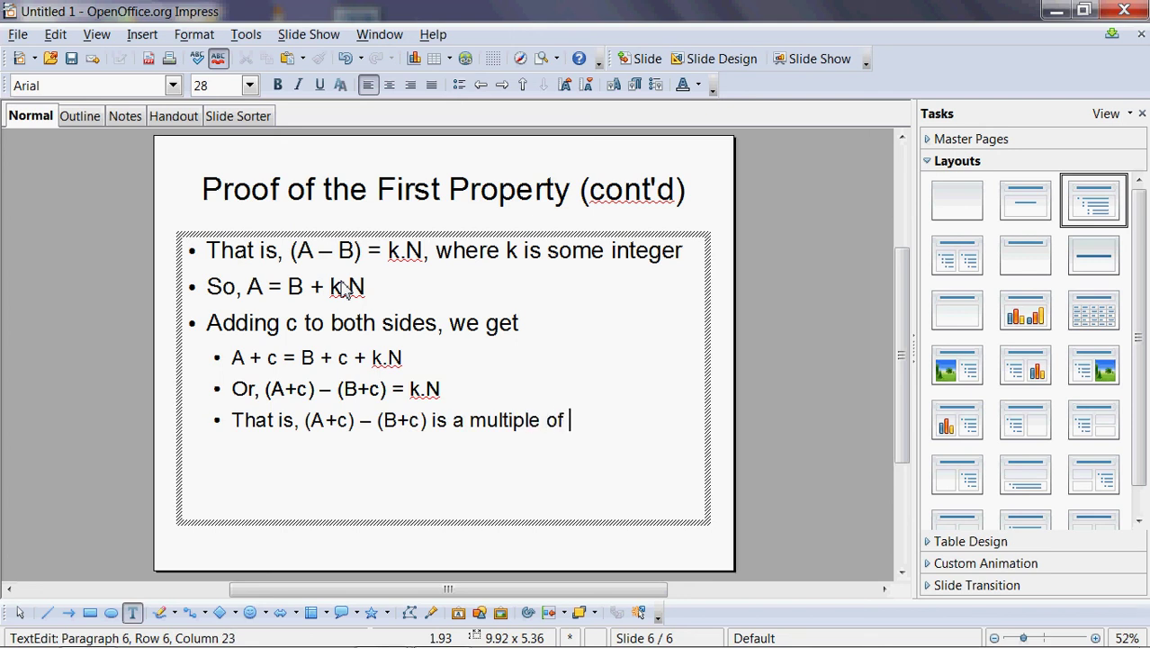
Add the concluding second-level bullet "Therefore, (A+c) ≡ (B + c) (mod N)", using the congruence symbol
key(Return)
text(There)
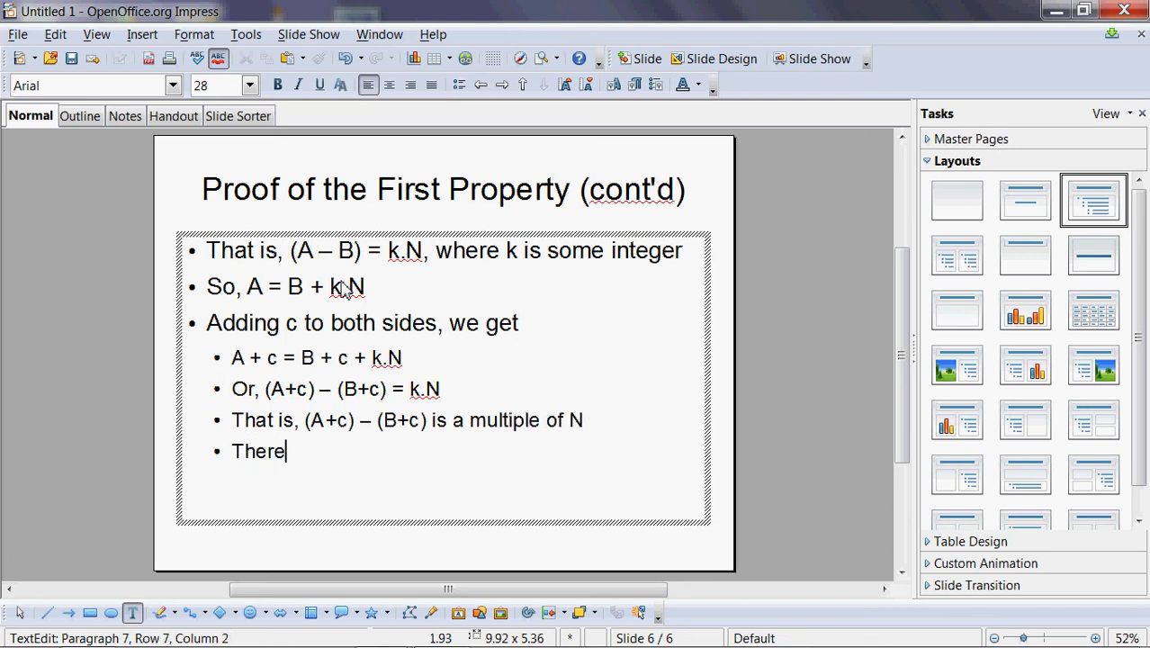
text(fore, (A+c) ≡)
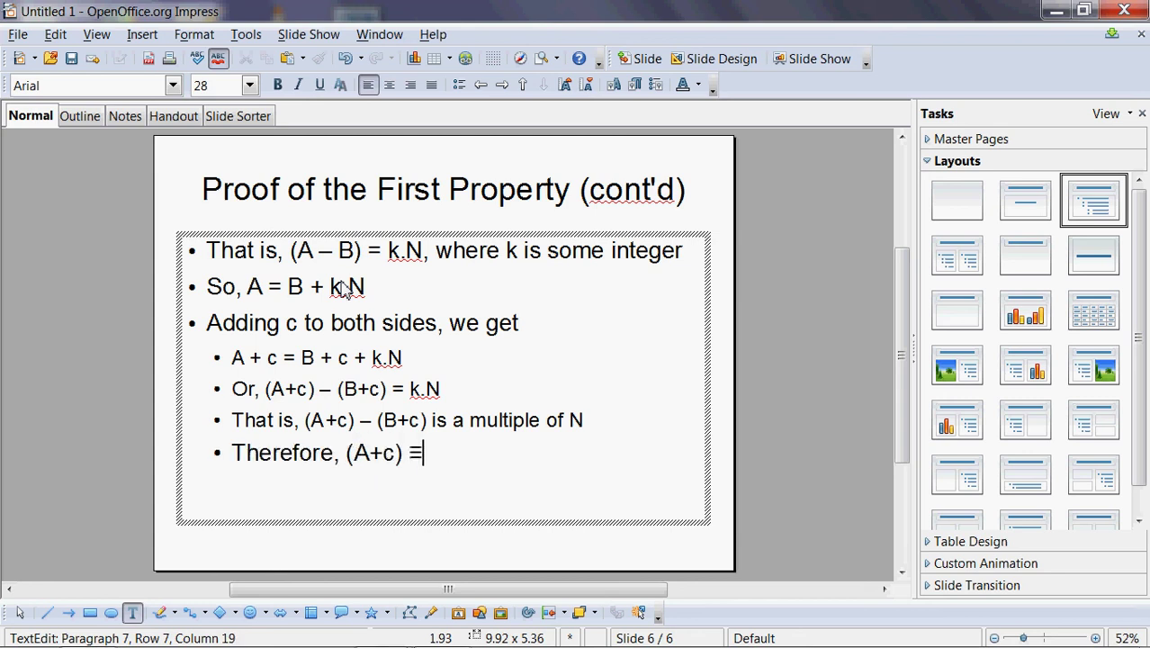
text( (B +)
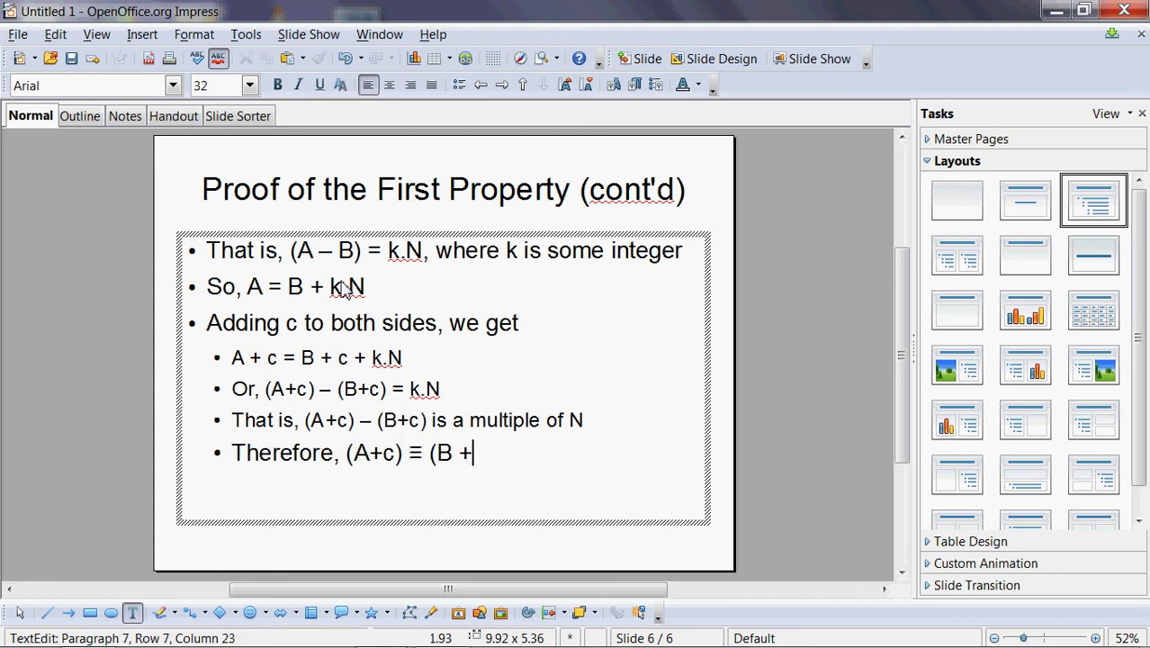
text( c) (mod N))
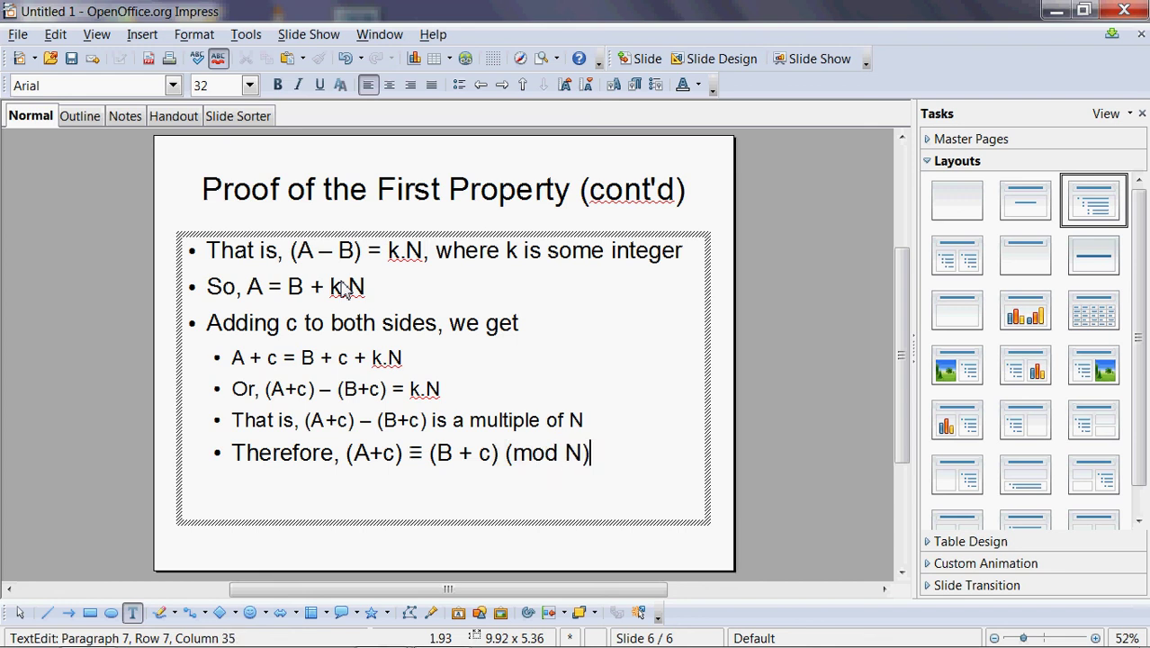
Remove the spaces around the plus sign in "(B + c)" of the concluding line and return to the Properties slide
key(Left)
key(Left)
key(Left)
key(Left)
key(Left)
key(Left)
key(Left)
key(Left)
key(Left)
key(BackSpace)
key(Left)
key(BackSpace)
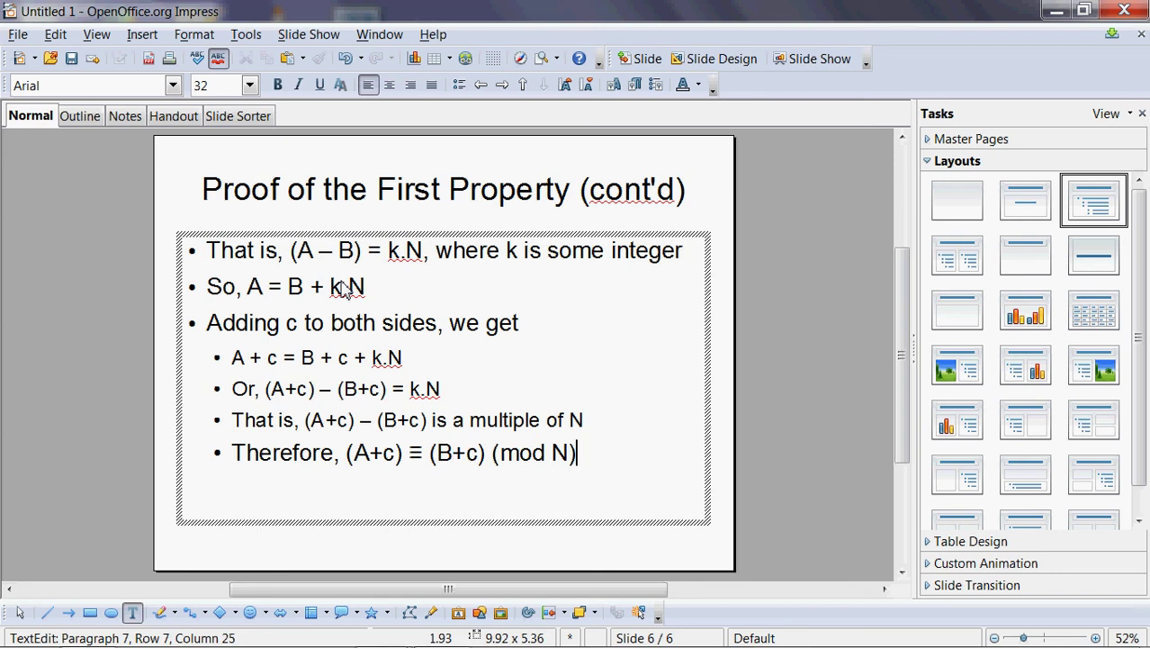
click(530, 551)
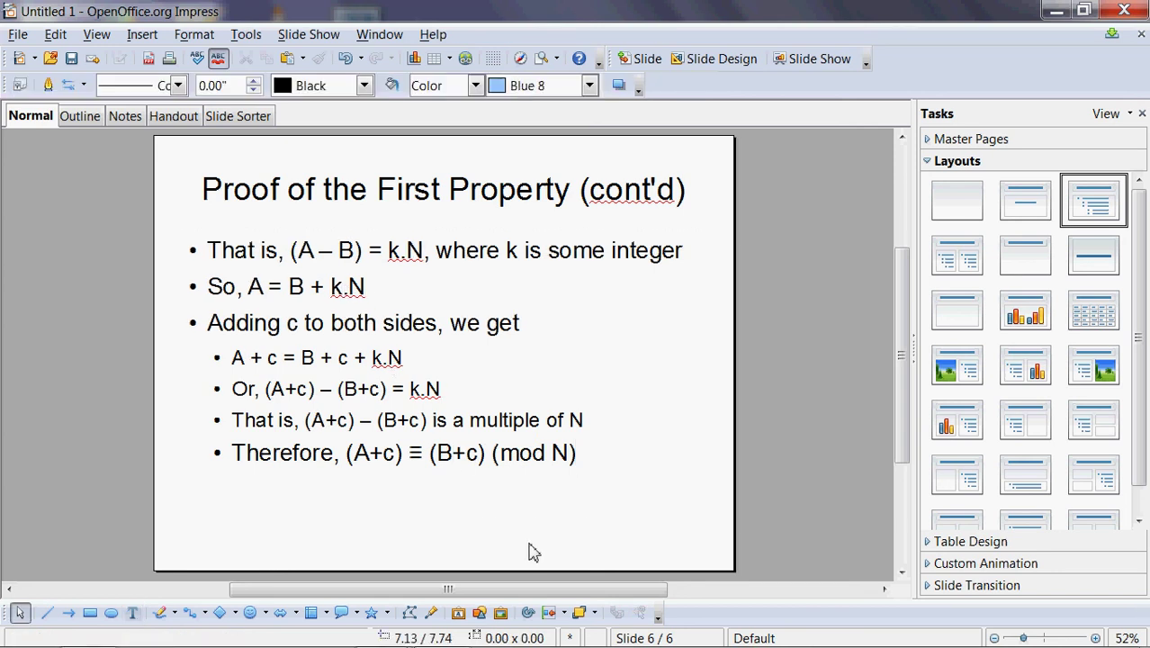
key(Page_Up)
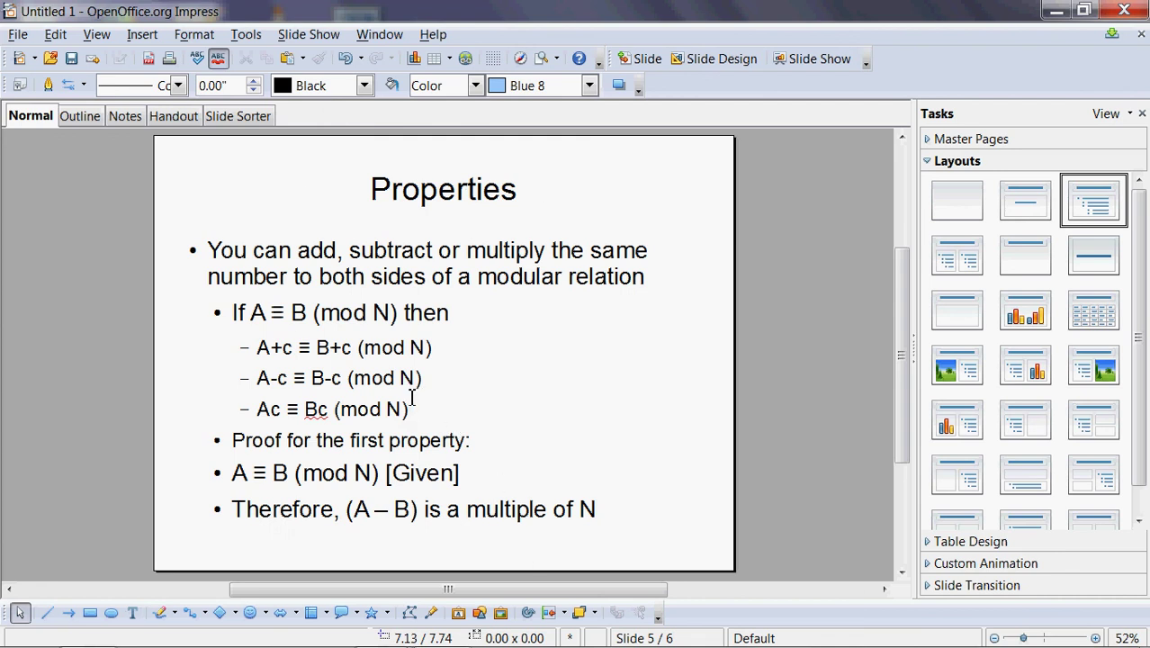